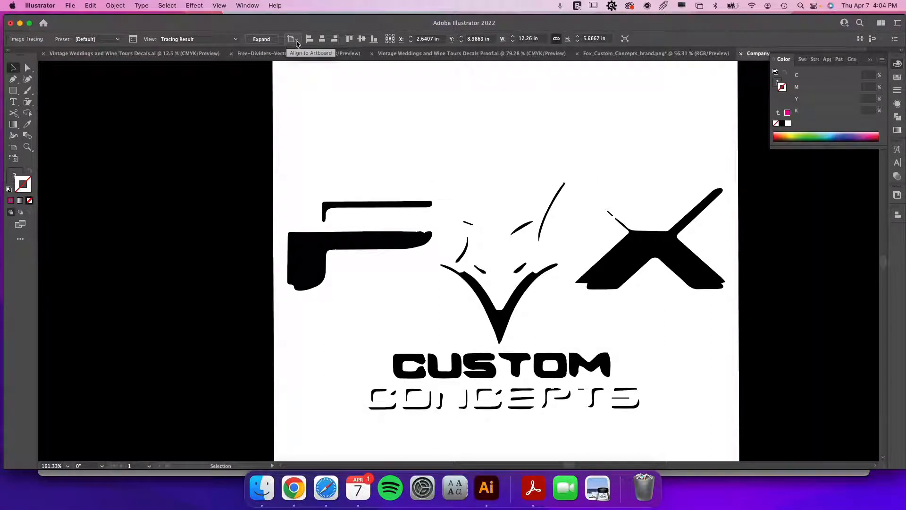
# Undo the image trace so the original raster logo is shown again.
pyautogui.press('super+z')
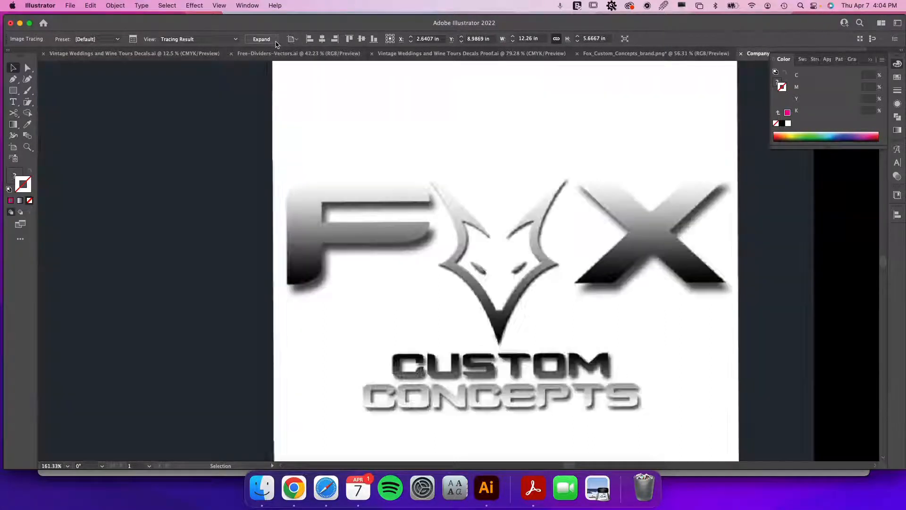
pyautogui.press('super+shift+z')
pyautogui.press('super+z')
pyautogui.click(307, 40)
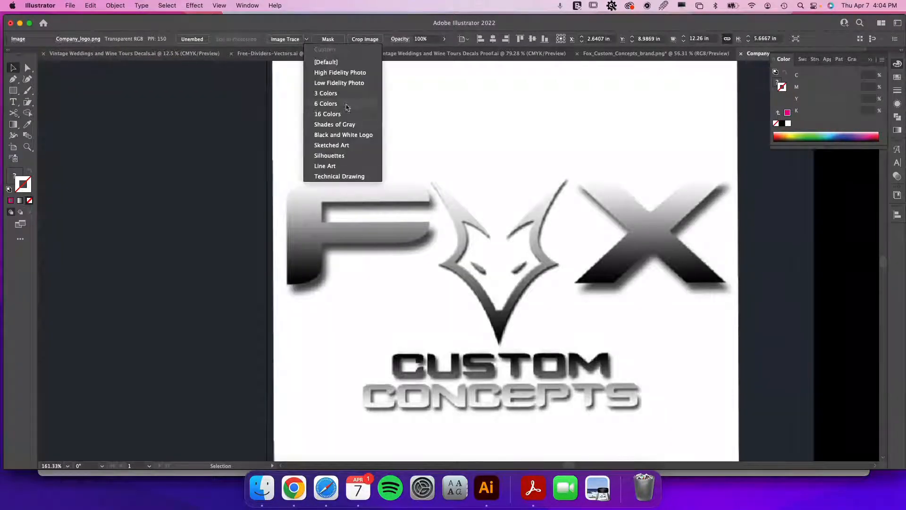
pyautogui.click(497, 158)
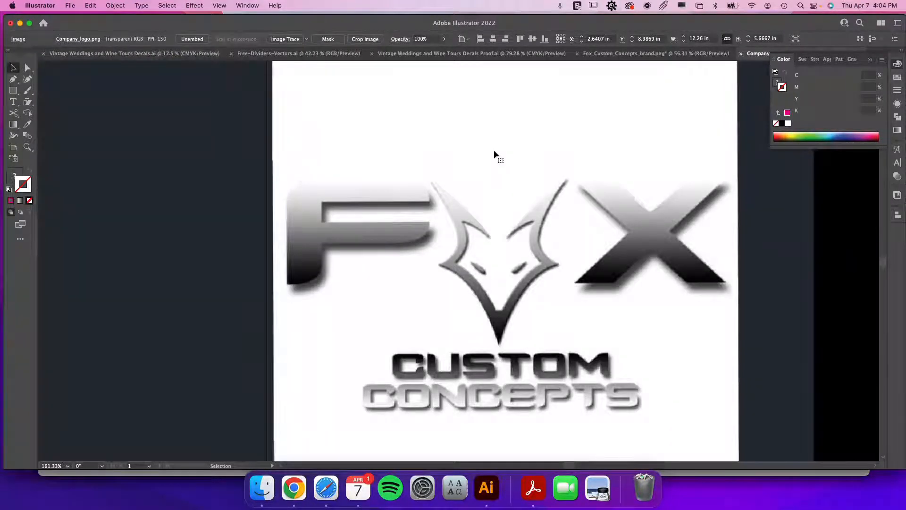
# Draw a rectangle over the F's top bar, about 1.47 by 0.19 in, with no fill and a magenta stroke.
pyautogui.click(13, 91)
pyautogui.moveTo(430, 201); pyautogui.dragTo(287, 183)
pyautogui.press('v')
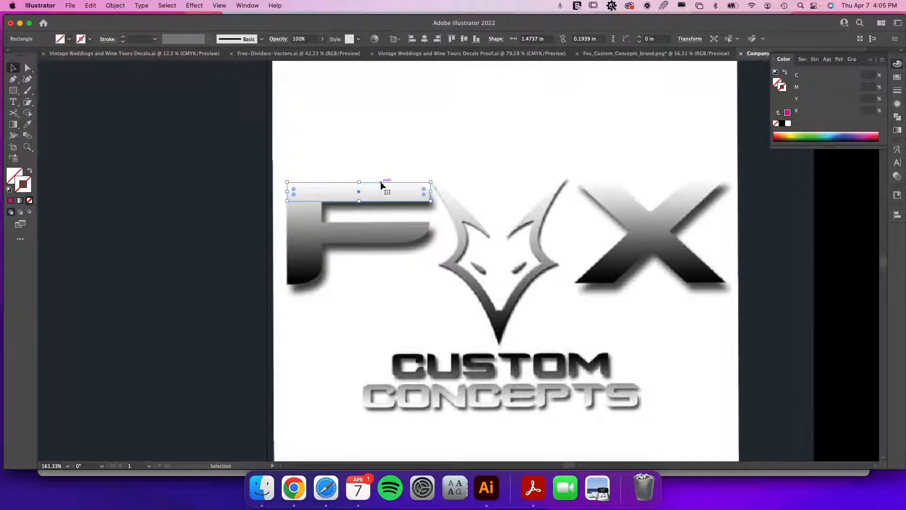
pyautogui.click(11, 201)
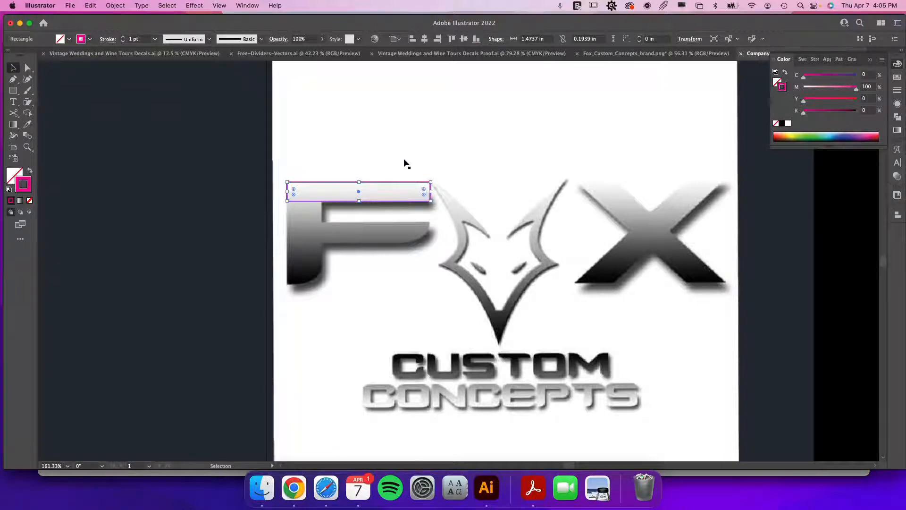
# Duplicate the rectangle straight down onto the F's middle bar.
pyautogui.moveTo(404, 185); pyautogui.dragTo(406, 226)
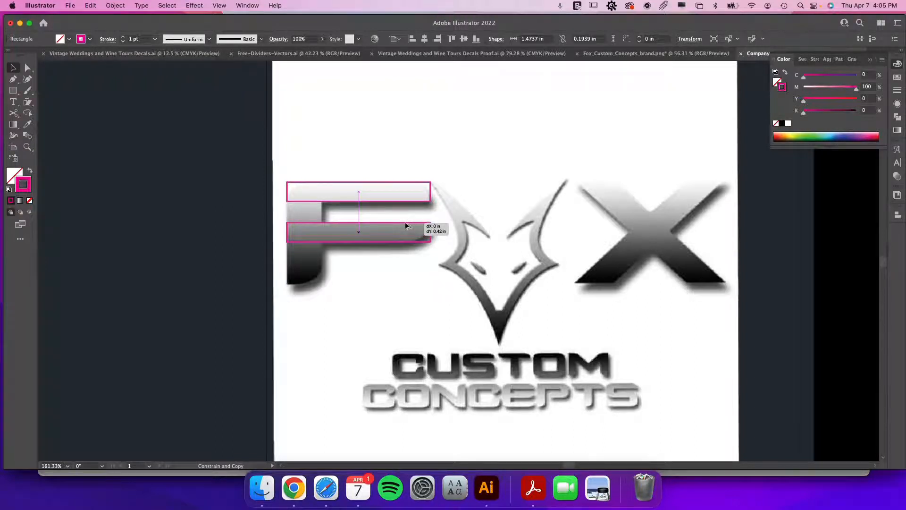
pyautogui.moveTo(405, 226)
pyautogui.mouseDown()
pyautogui.moveTo(366, 252)
pyautogui.moveTo(499, 259)
pyautogui.moveTo(347, 258)
pyautogui.moveTo(536, 256)
pyautogui.moveTo(391, 255)
pyautogui.moveTo(402, 255)
pyautogui.moveTo(404, 226)
pyautogui.mouseUp()
pyautogui.moveTo(404, 226); pyautogui.dragTo(405, 223)
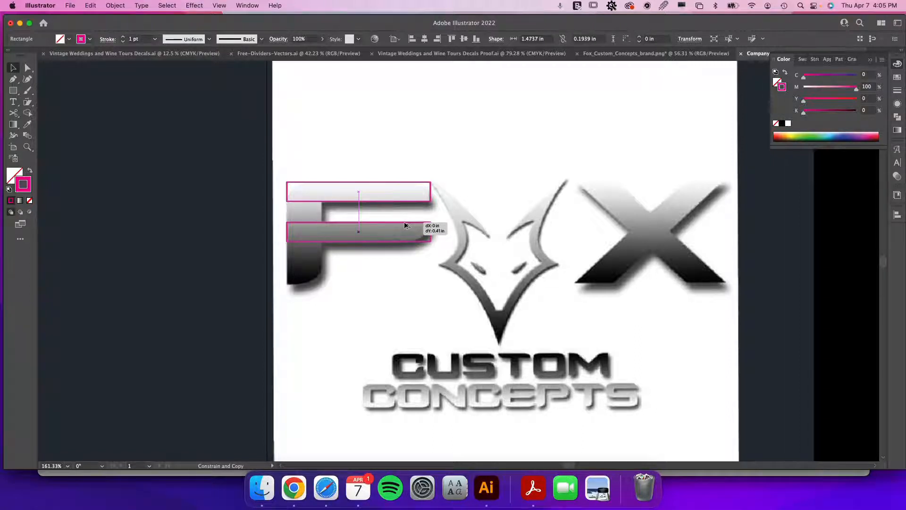
pyautogui.moveTo(405, 224); pyautogui.dragTo(407, 223)
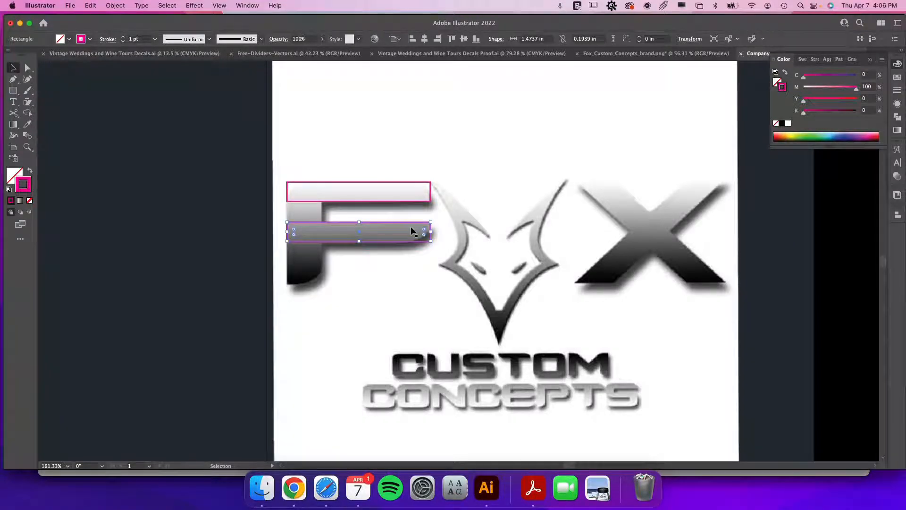
# Reshape the copied rectangle into a vertical bar covering the F's stem, about 0.35 by 1.04 in.
pyautogui.press('a')
pyautogui.press('v')
pyautogui.click(423, 229)
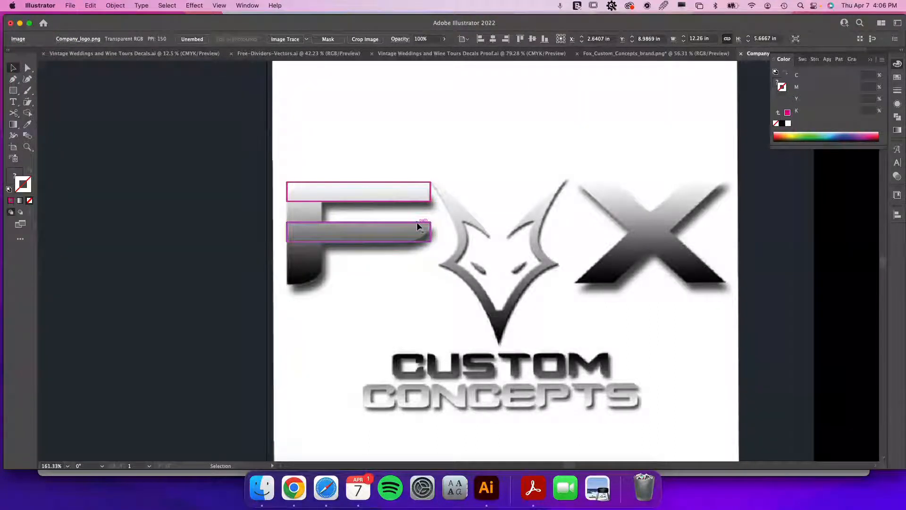
pyautogui.click(416, 226)
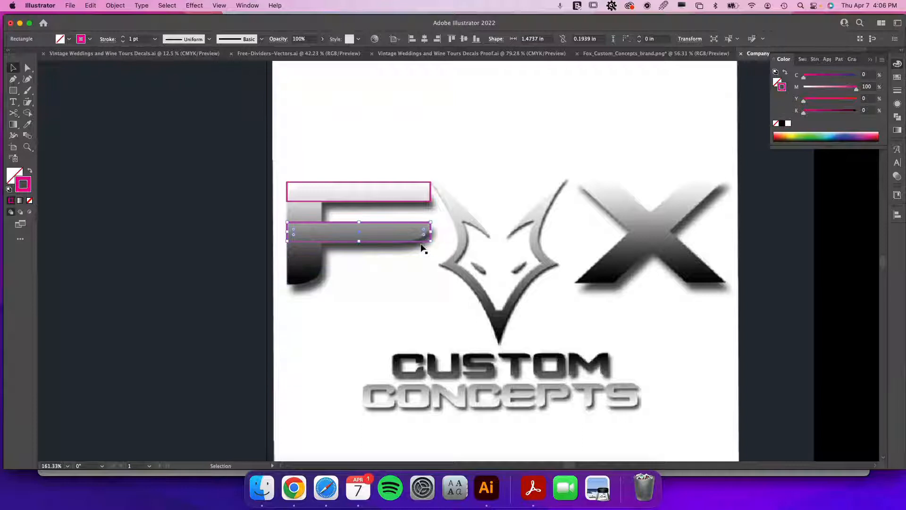
pyautogui.moveTo(431, 222); pyautogui.dragTo(320, 182)
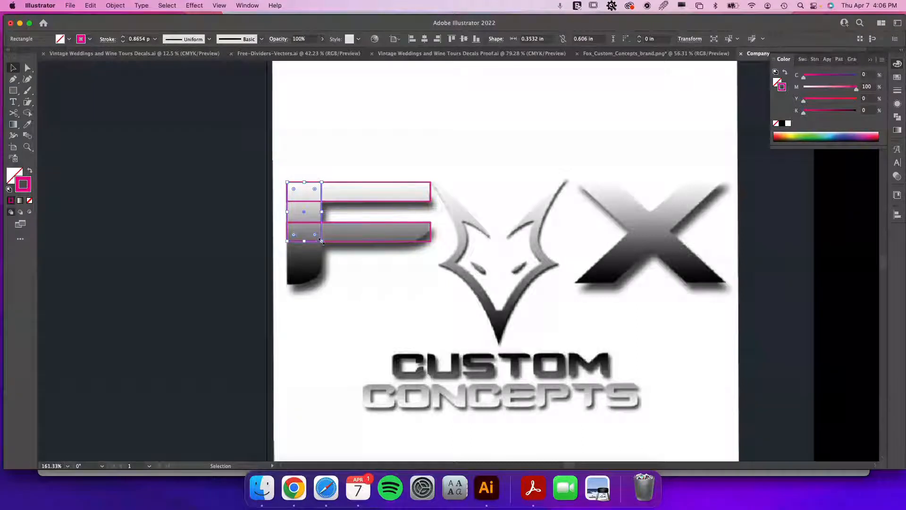
pyautogui.moveTo(306, 242); pyautogui.dragTo(306, 284)
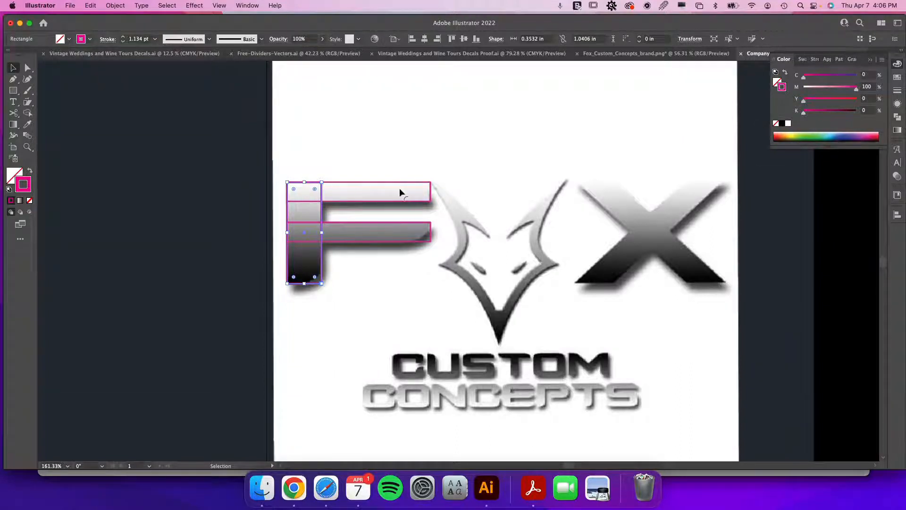
# Copy the top bar rectangle over the X and rotate it to about 317° along one diagonal.
pyautogui.click(430, 193)
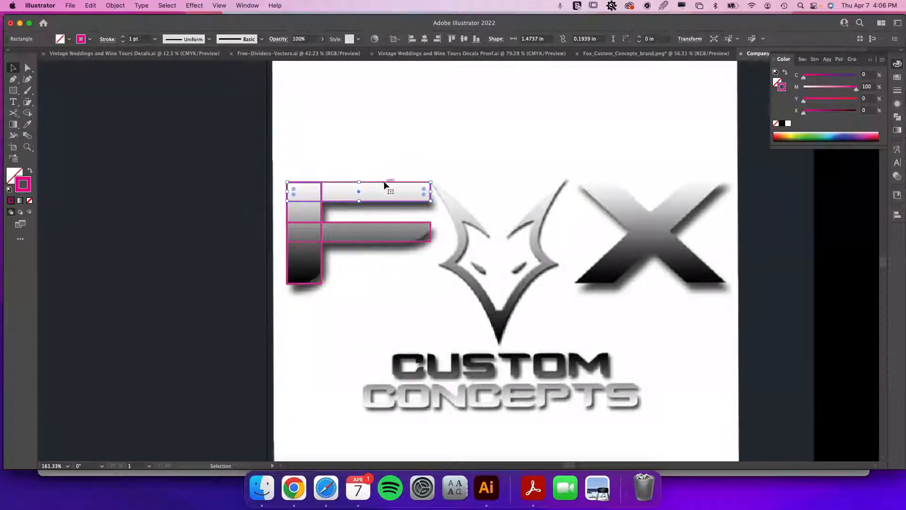
pyautogui.moveTo(384, 182); pyautogui.dragTo(683, 215)
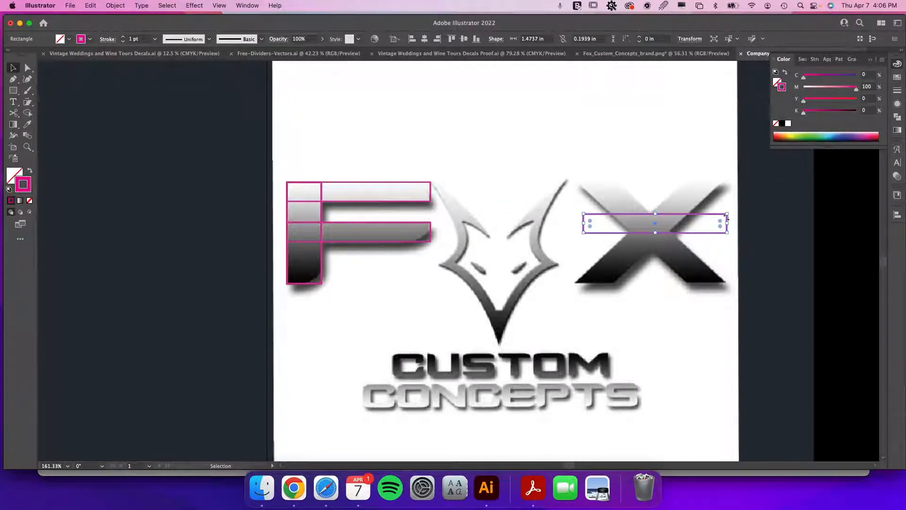
pyautogui.moveTo(729, 211); pyautogui.dragTo(720, 270)
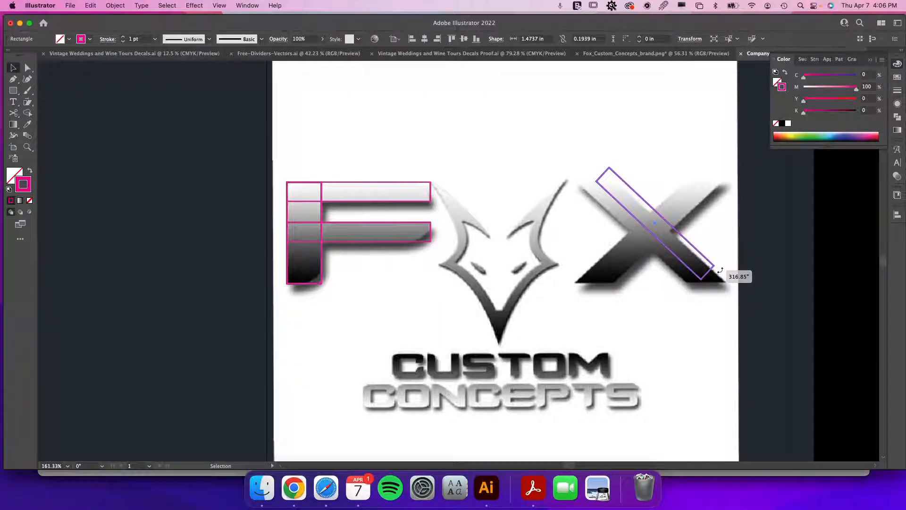
pyautogui.moveTo(720, 270); pyautogui.dragTo(720, 270)
# Reposition and stretch the rotated rectangle to cover the X's diagonal stroke, about 1.81 by 0.26 in.
pyautogui.moveTo(676, 231); pyautogui.dragTo(688, 253)
pyautogui.moveTo(620, 181)
pyautogui.mouseDown()
pyautogui.moveTo(609, 176)
pyautogui.moveTo(613, 189)
pyautogui.mouseUp()
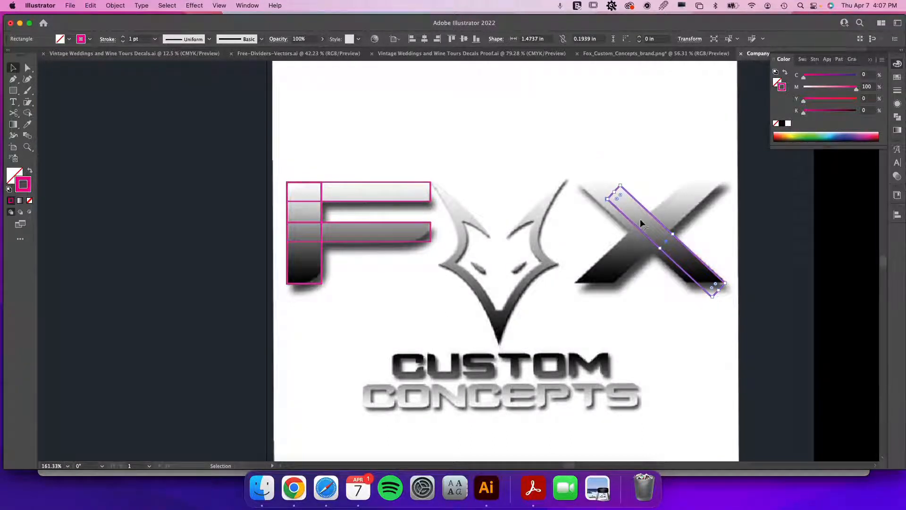
pyautogui.moveTo(718, 307)
pyautogui.mouseDown()
pyautogui.moveTo(718, 295)
pyautogui.moveTo(718, 304)
pyautogui.mouseUp()
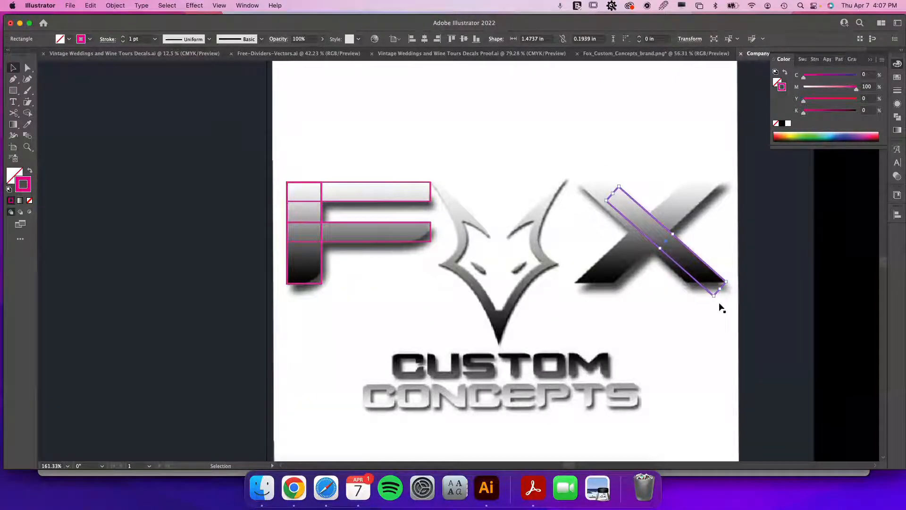
pyautogui.moveTo(660, 247); pyautogui.dragTo(656, 253)
pyautogui.moveTo(611, 196); pyautogui.dragTo(586, 175)
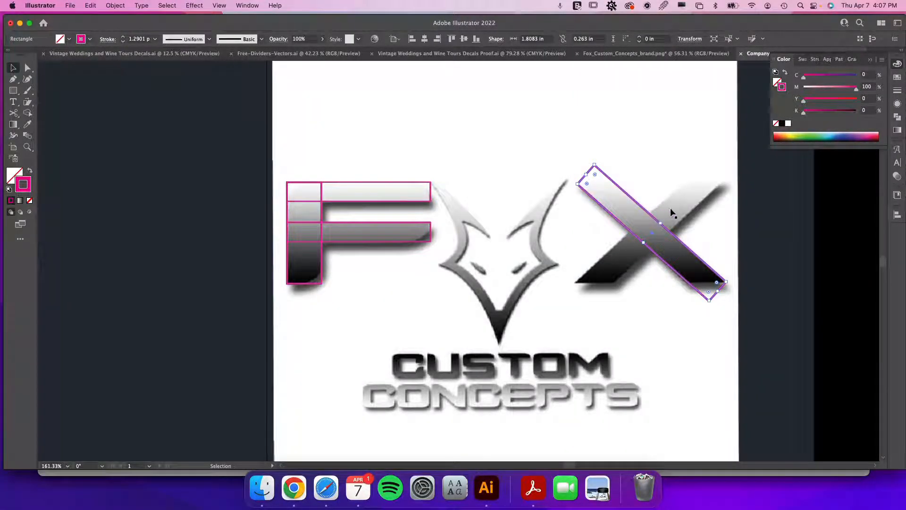
# Create the mirrored copy of the diagonal rectangle for the X's opposite stroke and nudge it into place.
pyautogui.press('a')
pyautogui.press('v')
pyautogui.moveTo(596, 159); pyautogui.dragTo(718, 187)
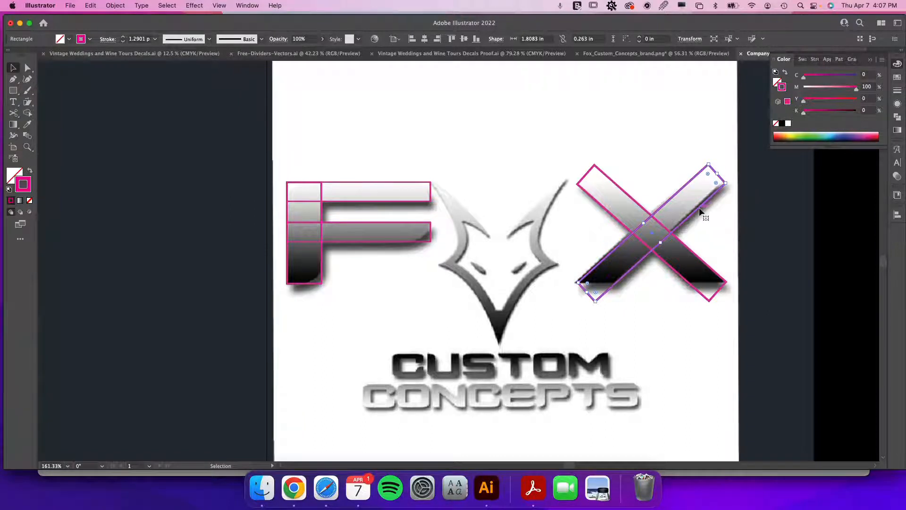
pyautogui.press('Left')
pyautogui.press('Left')
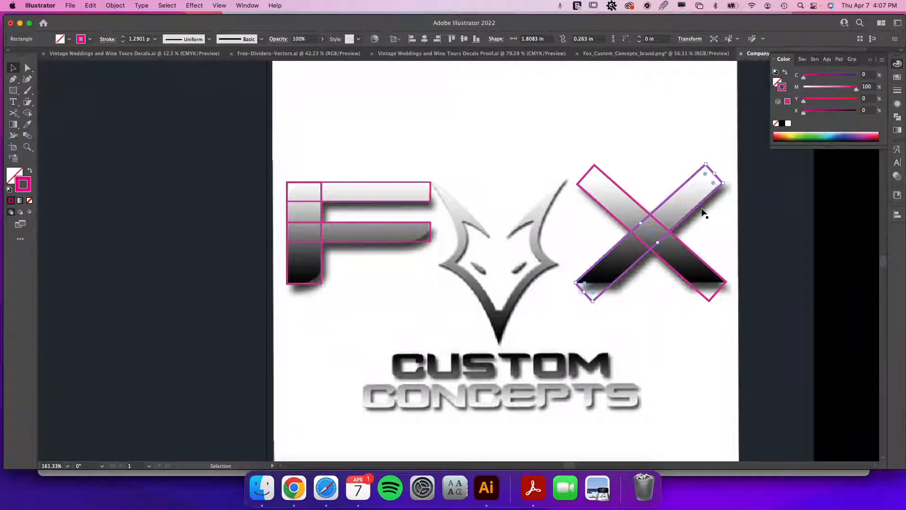
pyautogui.press('Left')
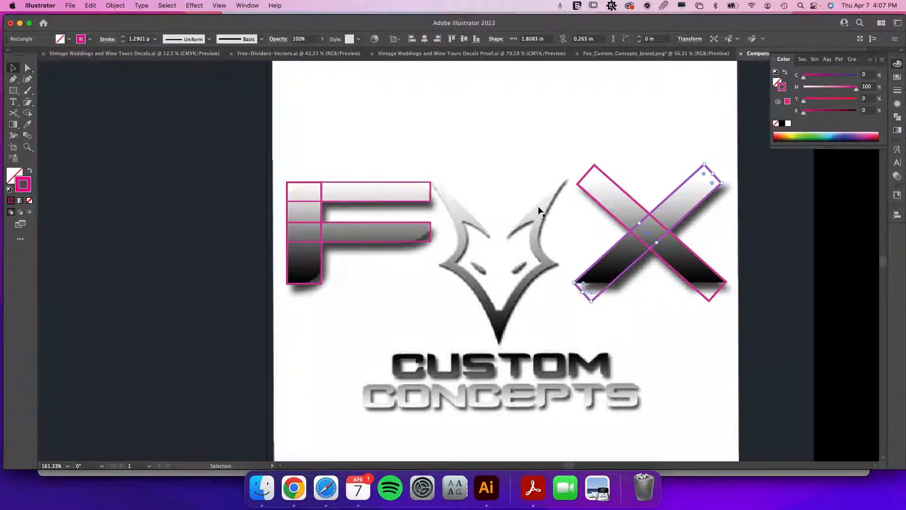
# Show the rulers and place a vertical guide through the centre of the fox head.
pyautogui.press('p')
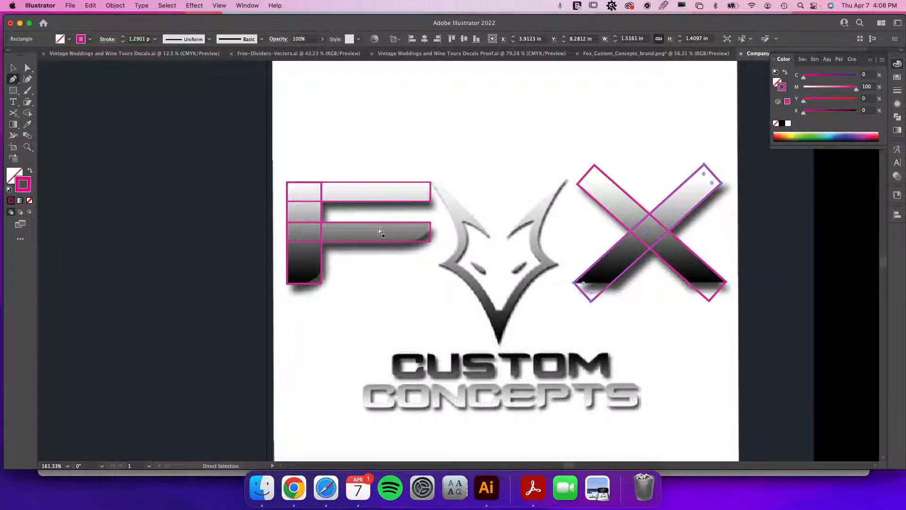
pyautogui.press('super+r')
pyautogui.press('super')
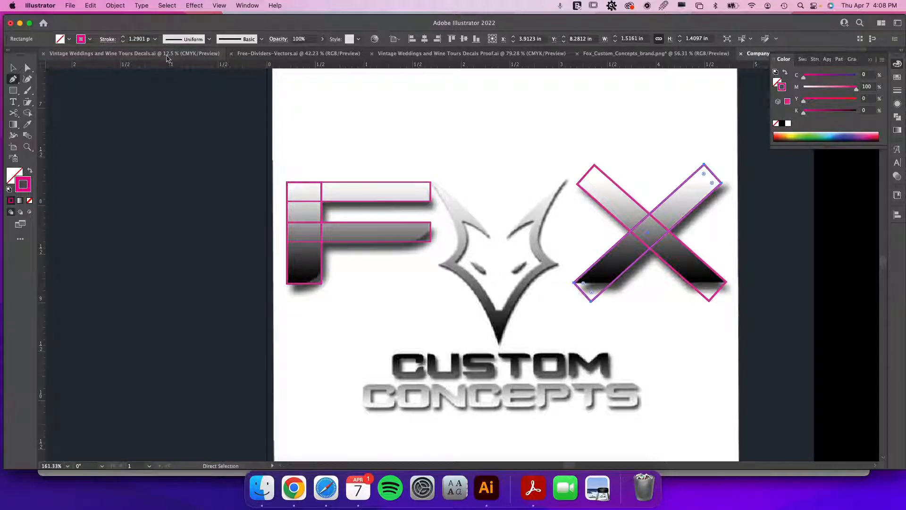
pyautogui.press('super+r')
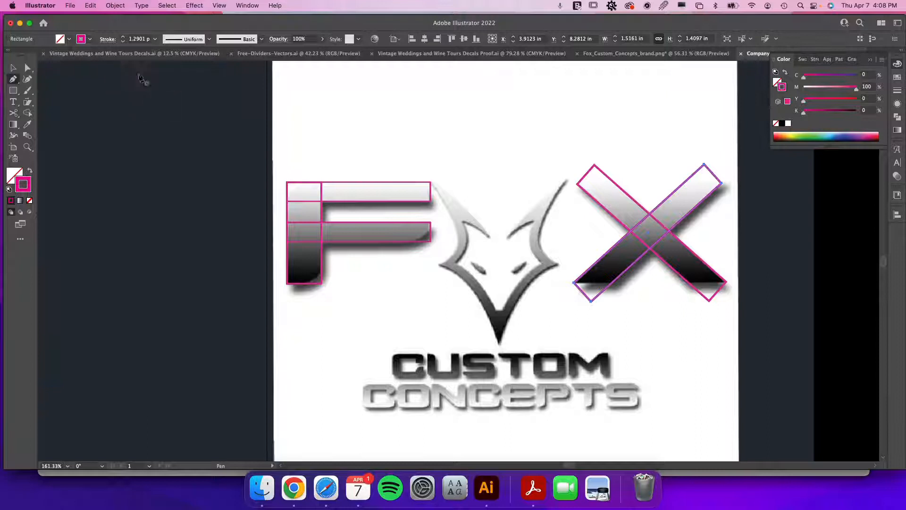
pyautogui.press('super')
pyautogui.press('super+r')
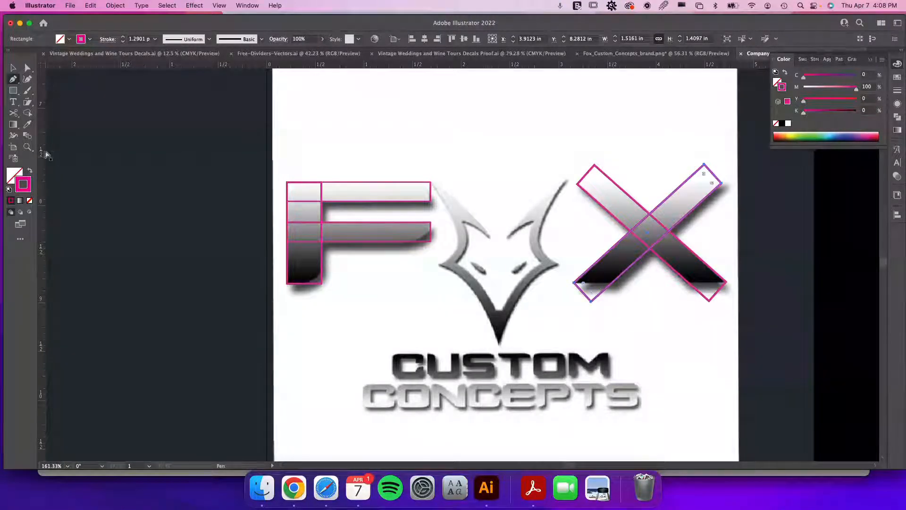
pyautogui.moveTo(44, 171); pyautogui.dragTo(501, 315)
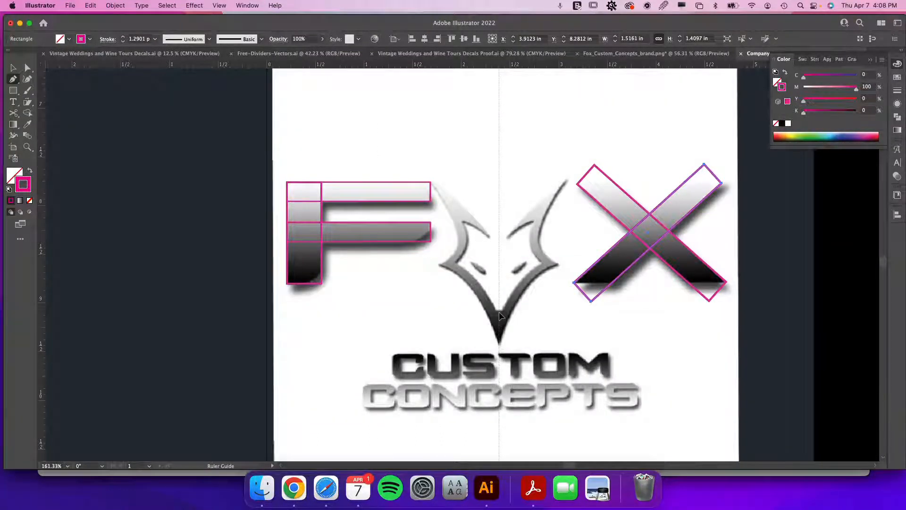
pyautogui.moveTo(501, 316); pyautogui.dragTo(500, 316)
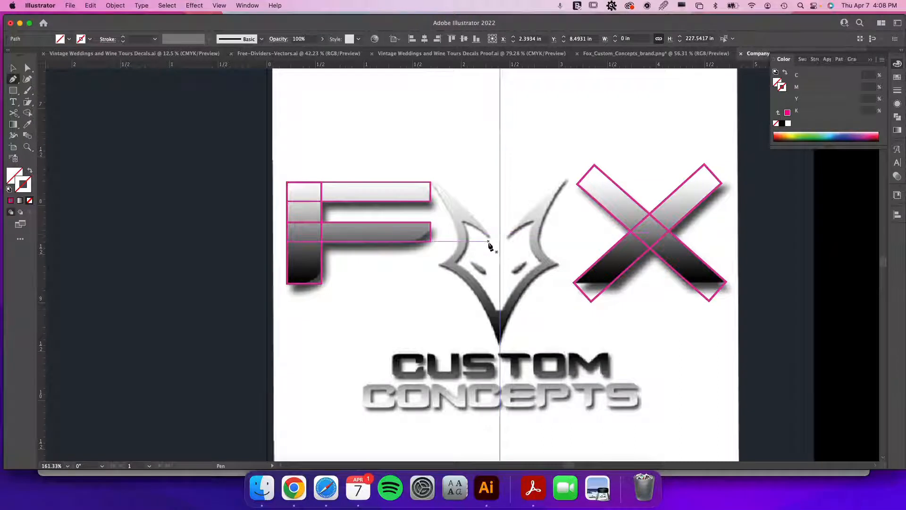
# Align the vertical guide precisely with the fox's bottom centre point.
pyautogui.press('v')
pyautogui.press('super+equal')
pyautogui.press('super+equal')
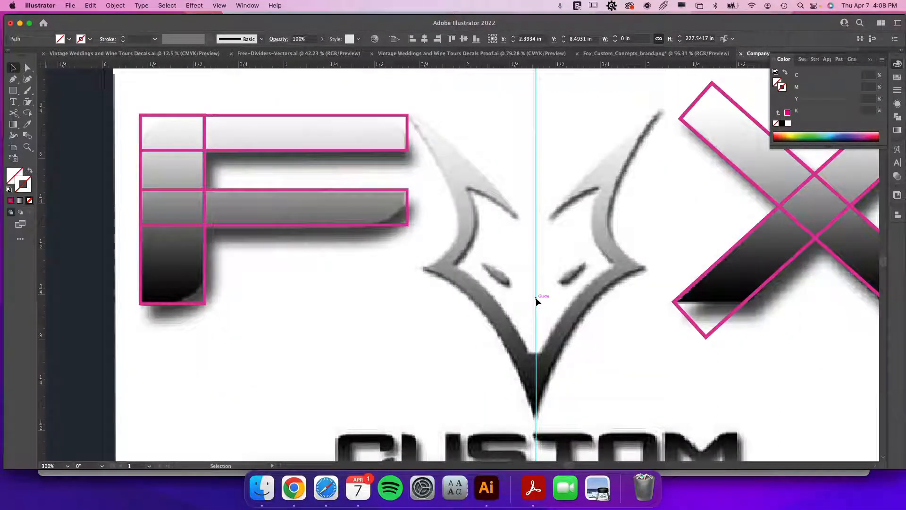
pyautogui.moveTo(534, 298); pyautogui.dragTo(534, 299)
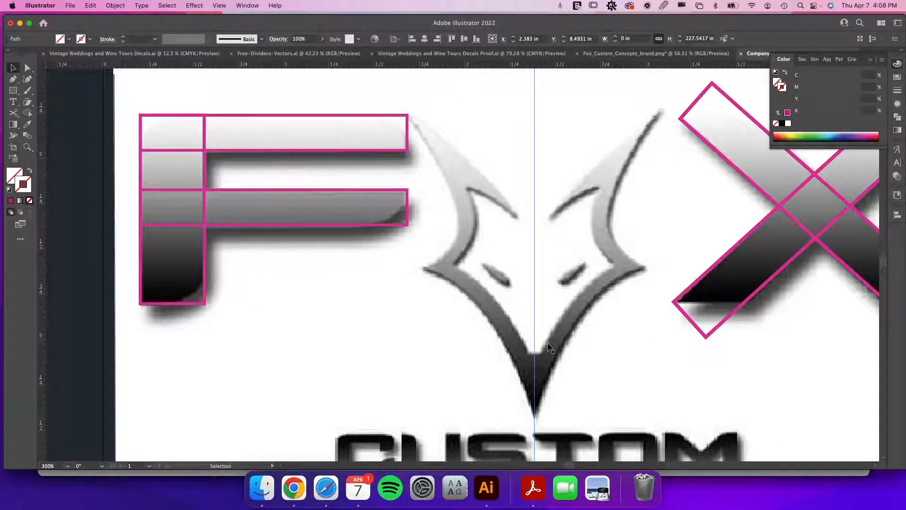
pyautogui.press('-')
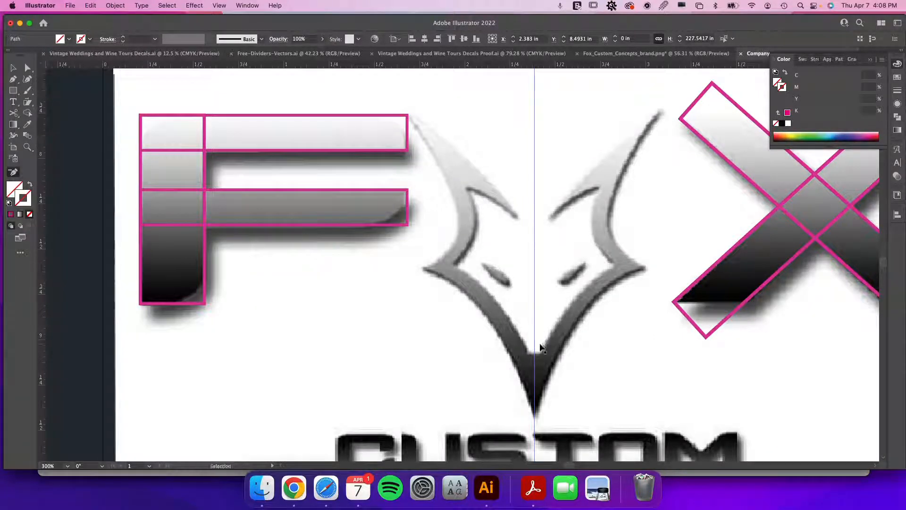
pyautogui.press('super+minus')
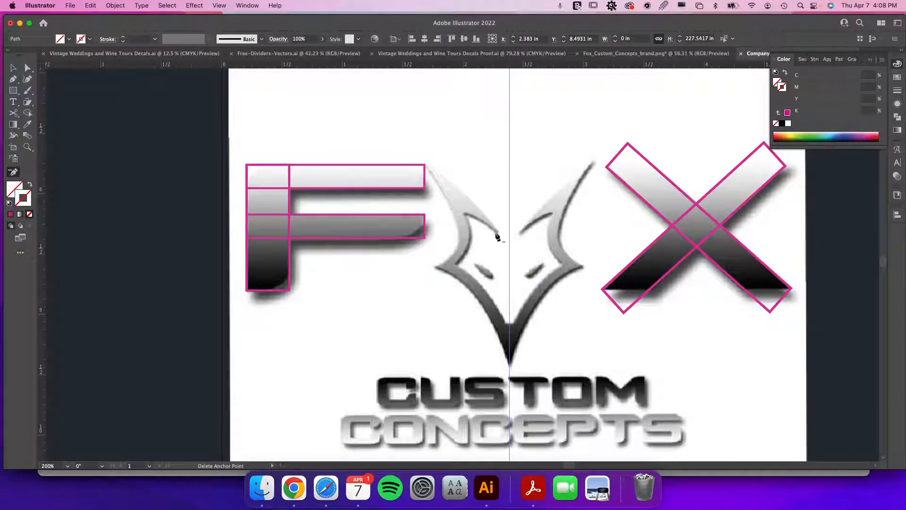
# Start a Pen path on the fox head's left half, tracing from the inner ear point over the ear tip, around the cheek and down to the bottom point.
pyautogui.press('p')
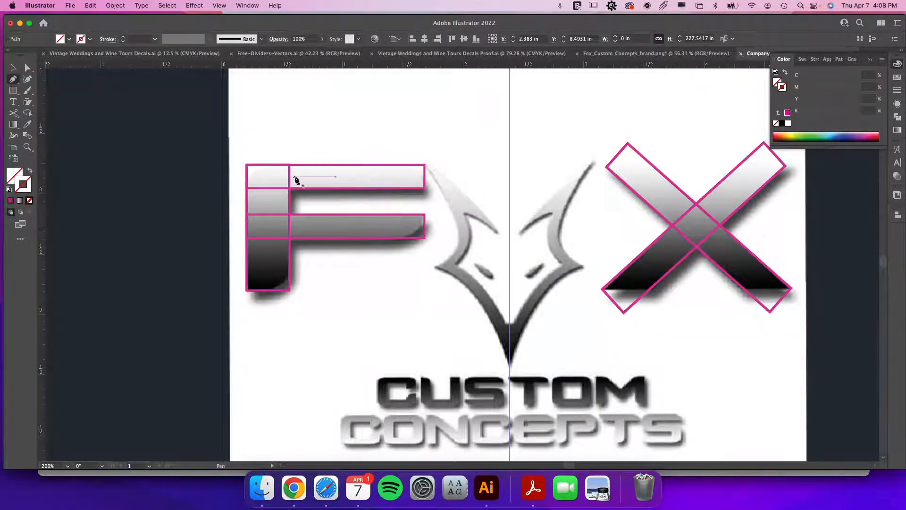
pyautogui.click(498, 233)
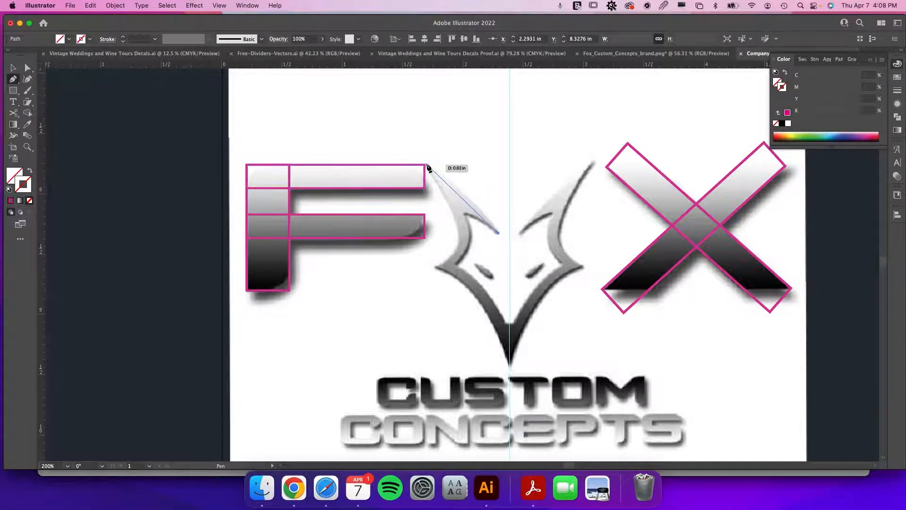
pyautogui.moveTo(428, 165); pyautogui.dragTo(378, 131)
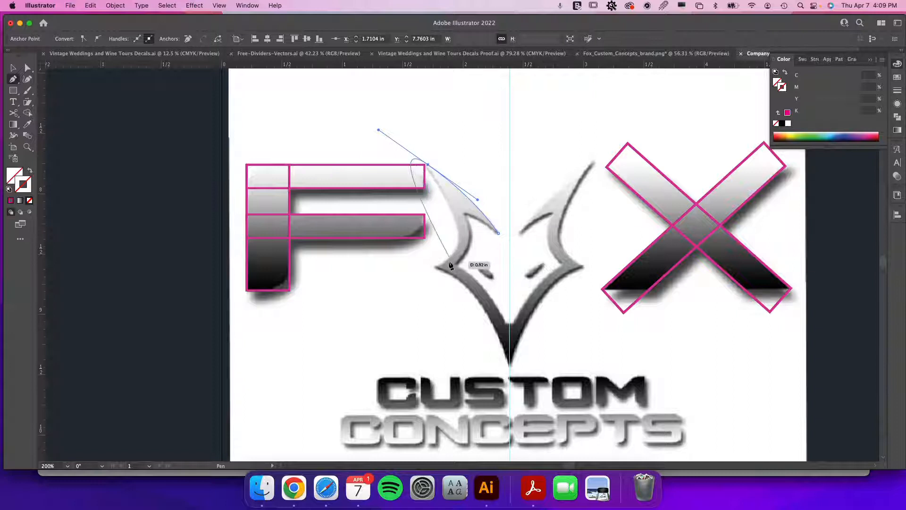
pyautogui.moveTo(434, 267); pyautogui.dragTo(353, 292)
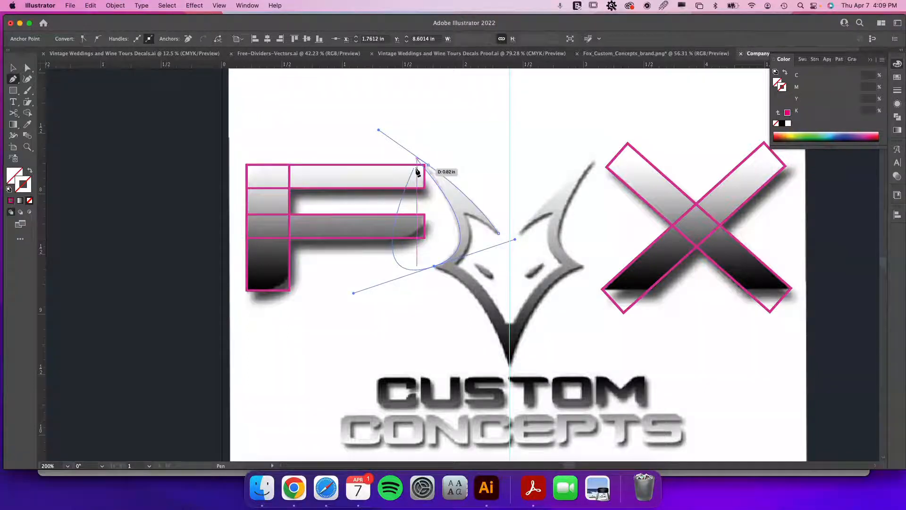
pyautogui.press('super+z')
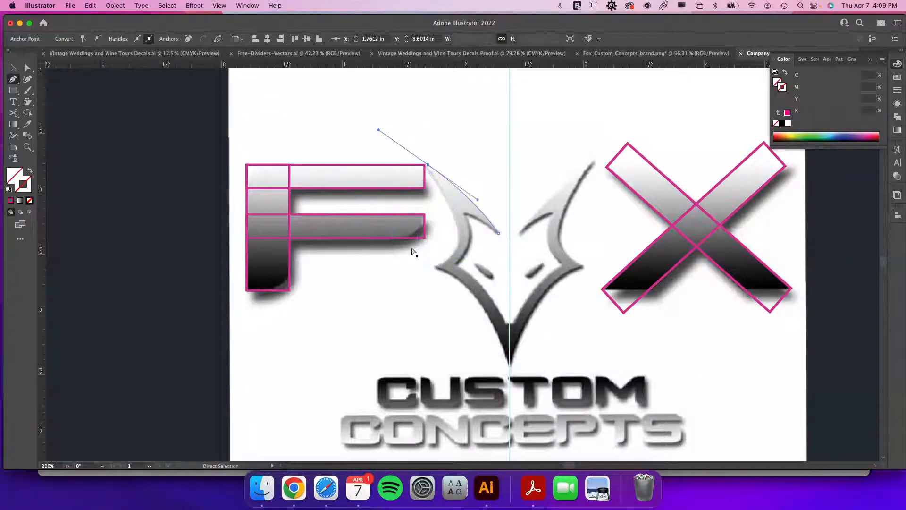
pyautogui.click(428, 165)
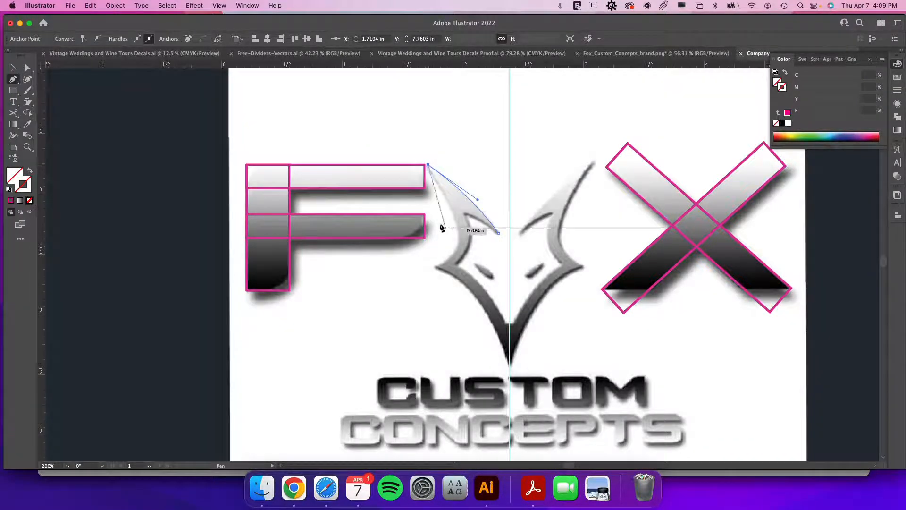
pyautogui.moveTo(434, 267); pyautogui.dragTo(379, 280)
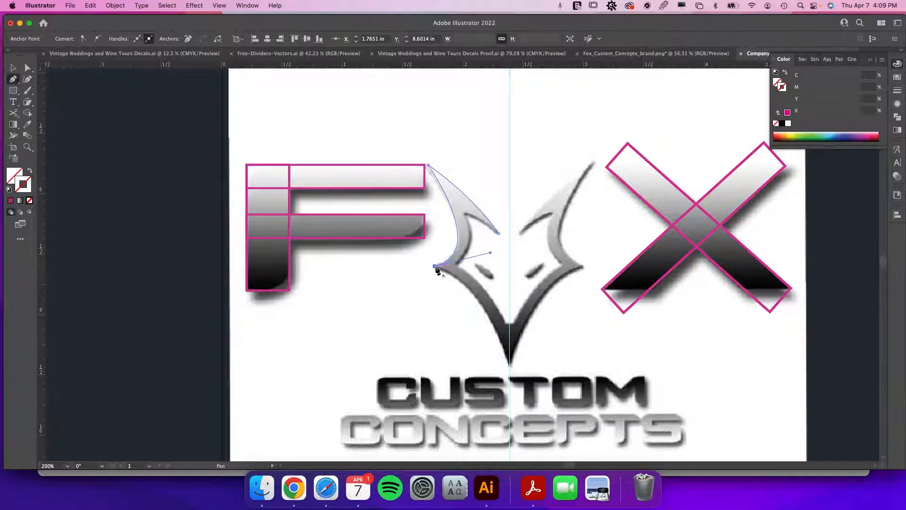
pyautogui.moveTo(473, 289); pyautogui.dragTo(452, 249)
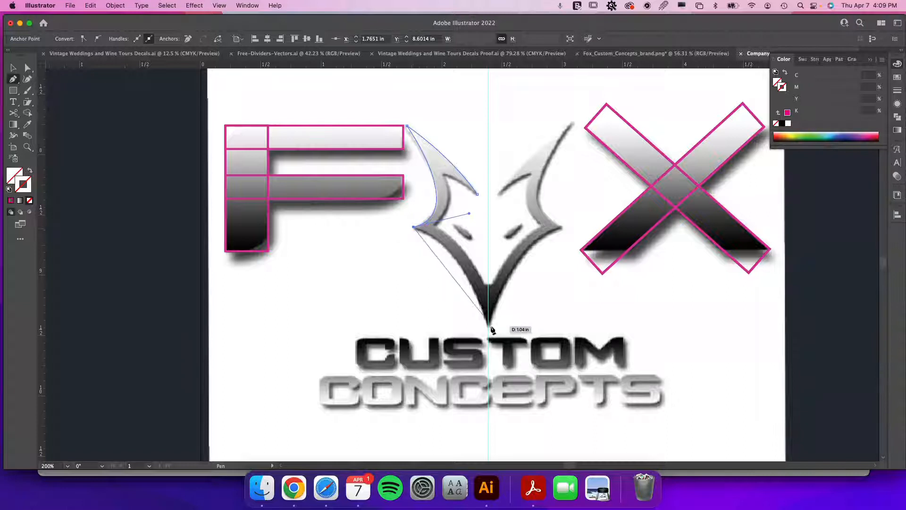
pyautogui.moveTo(489, 327); pyautogui.dragTo(513, 412)
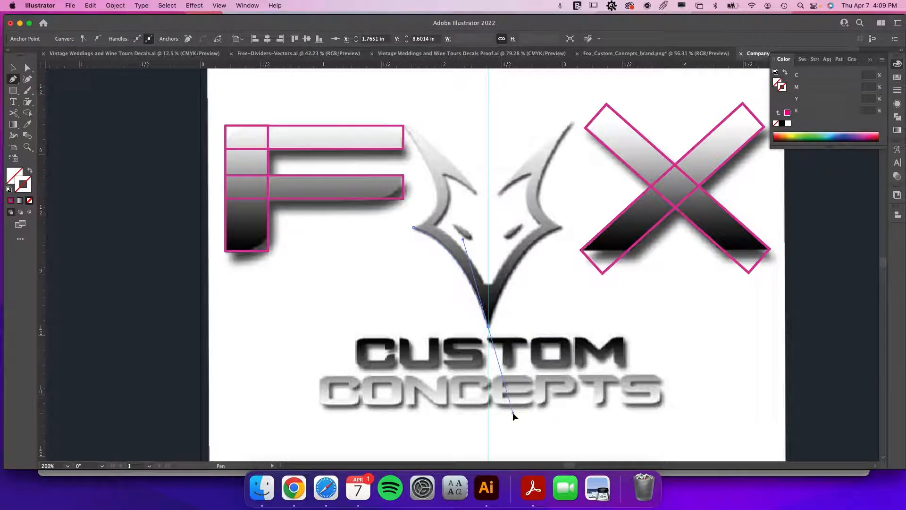
pyautogui.moveTo(488, 328); pyautogui.dragTo(489, 288)
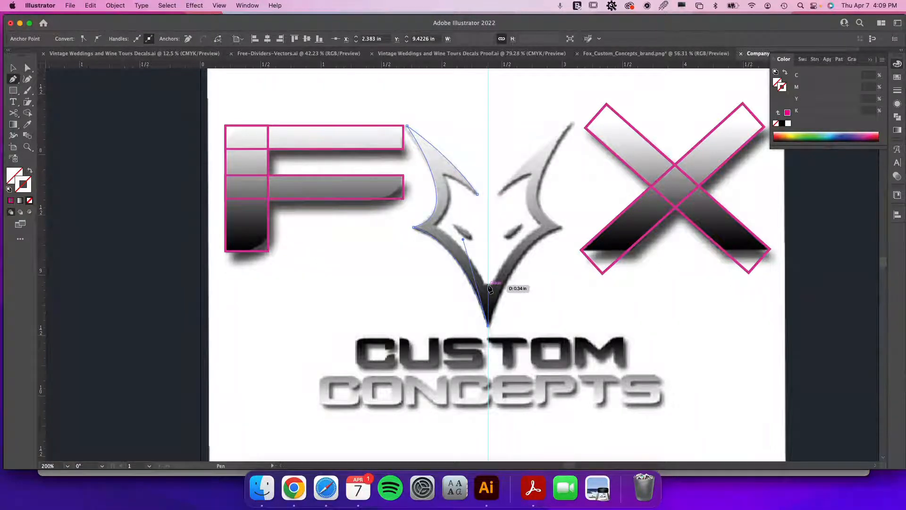
pyautogui.moveTo(490, 288)
pyautogui.mouseDown()
pyautogui.moveTo(489, 254)
pyautogui.moveTo(490, 288)
pyautogui.mouseUp()
pyautogui.moveTo(490, 287); pyautogui.dragTo(490, 288)
# Continue the Pen path up the inner edge of the fox head's left half and close it at the inner ear point.
pyautogui.scroll(5, 489, 289)
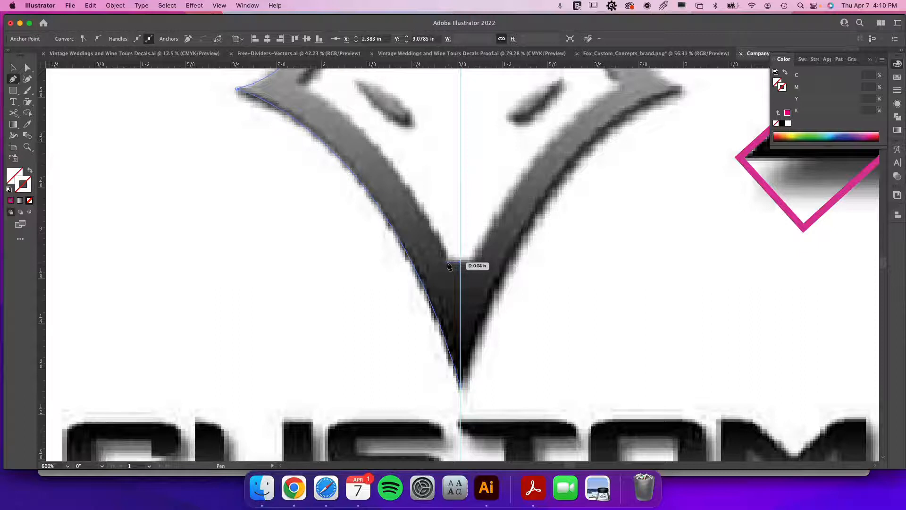
pyautogui.click(447, 262)
pyautogui.press('super+minus')
pyautogui.press('super+minus')
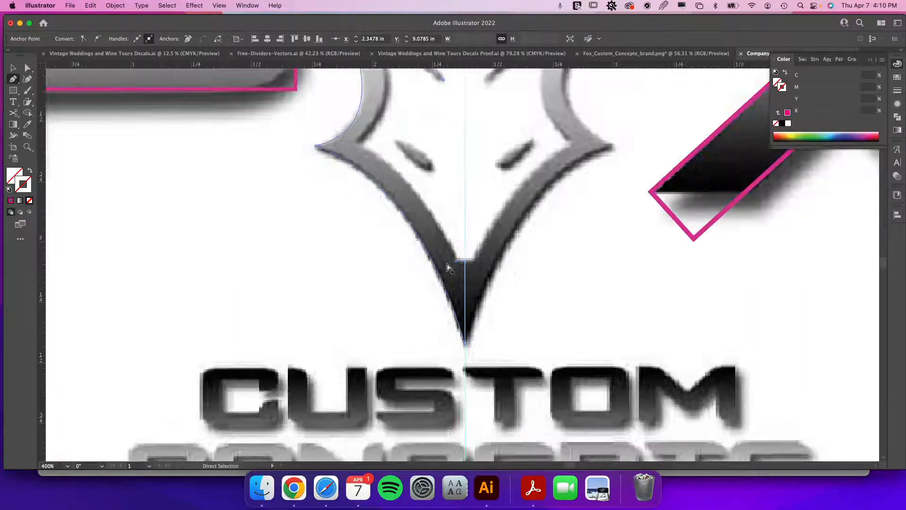
pyautogui.moveTo(452, 264); pyautogui.dragTo(334, 206)
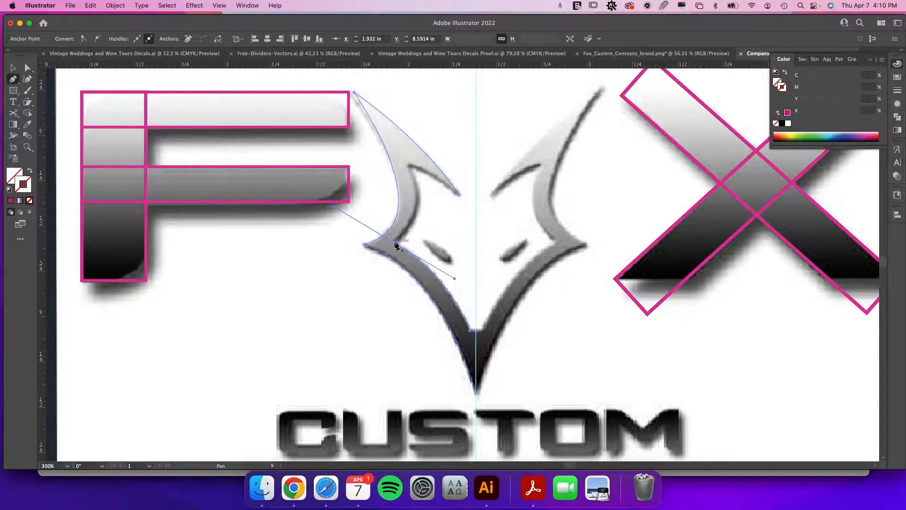
pyautogui.click(395, 241)
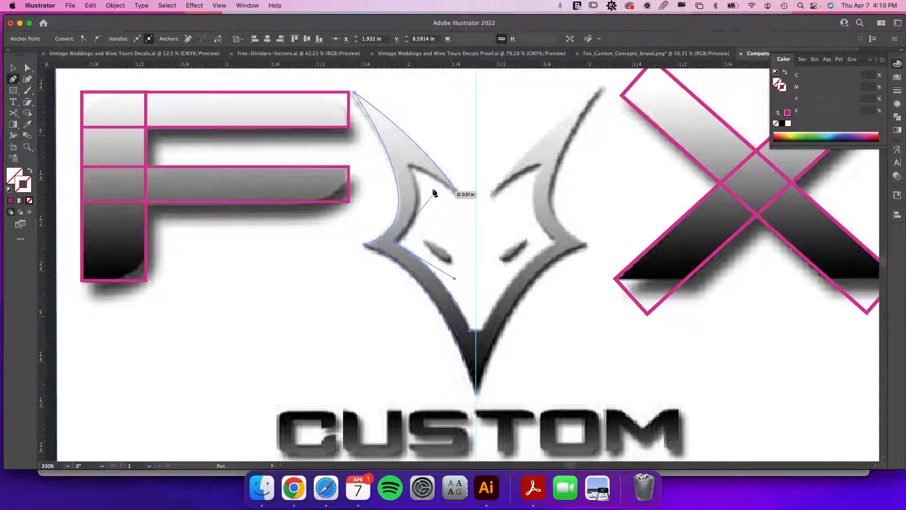
pyautogui.moveTo(410, 167); pyautogui.dragTo(382, 118)
pyautogui.click(354, 93)
pyautogui.click(459, 194)
pyautogui.click(409, 168)
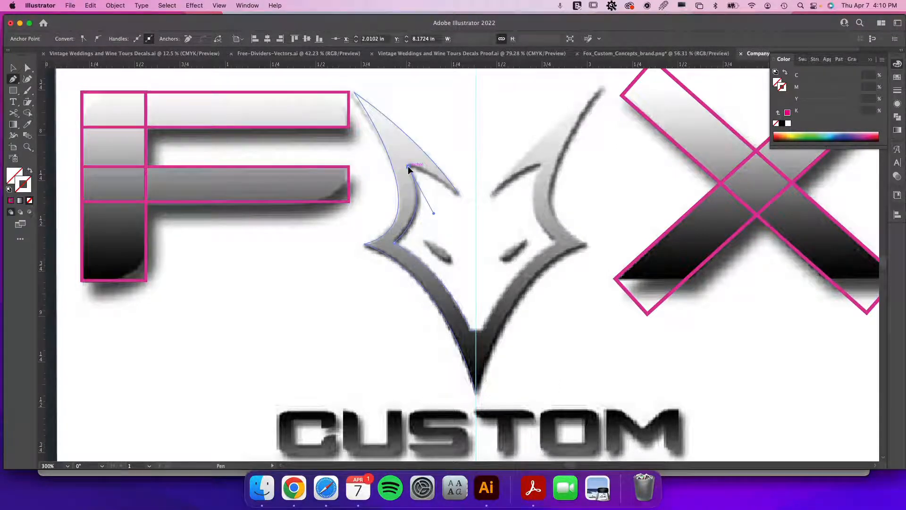
pyautogui.moveTo(459, 194); pyautogui.dragTo(503, 230)
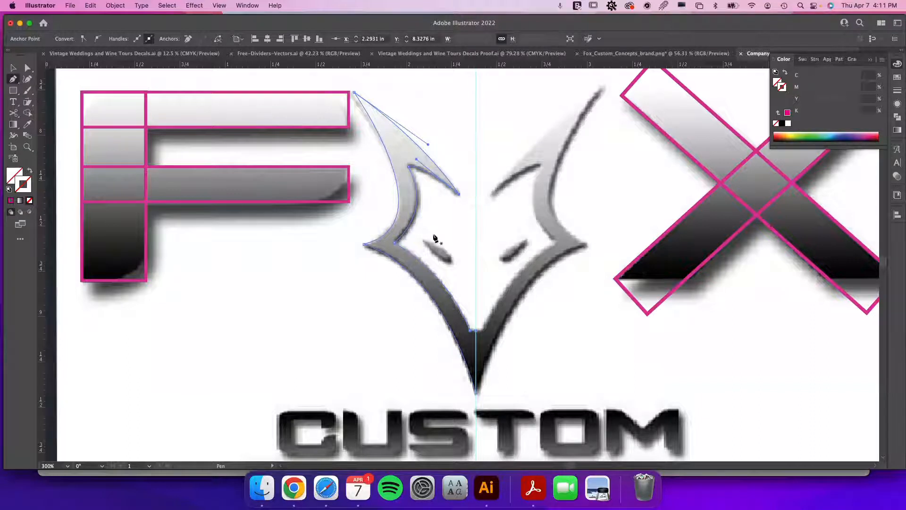
# Draw the fox's left eye shape with the Pen tool and give the head and eye the F's pink stroke with the Eyedropper.
pyautogui.moveTo(422, 241); pyautogui.dragTo(452, 264)
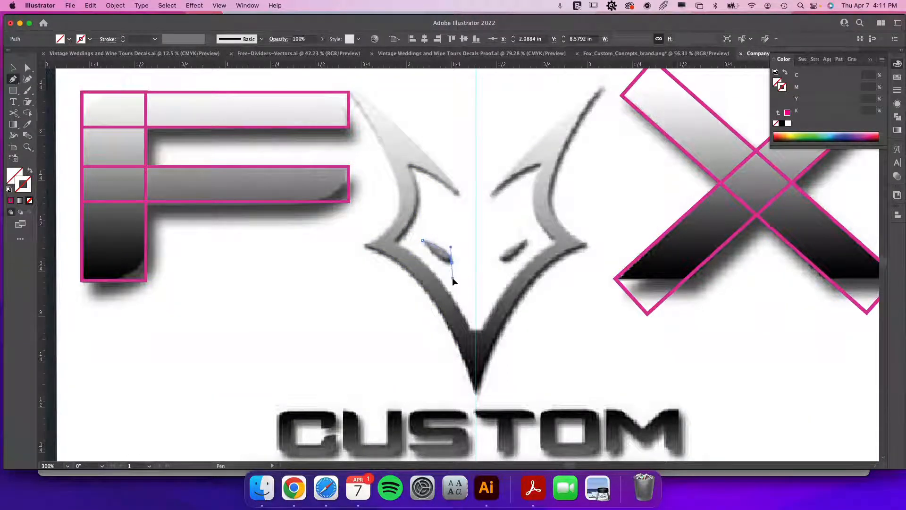
pyautogui.moveTo(422, 241); pyautogui.dragTo(424, 244)
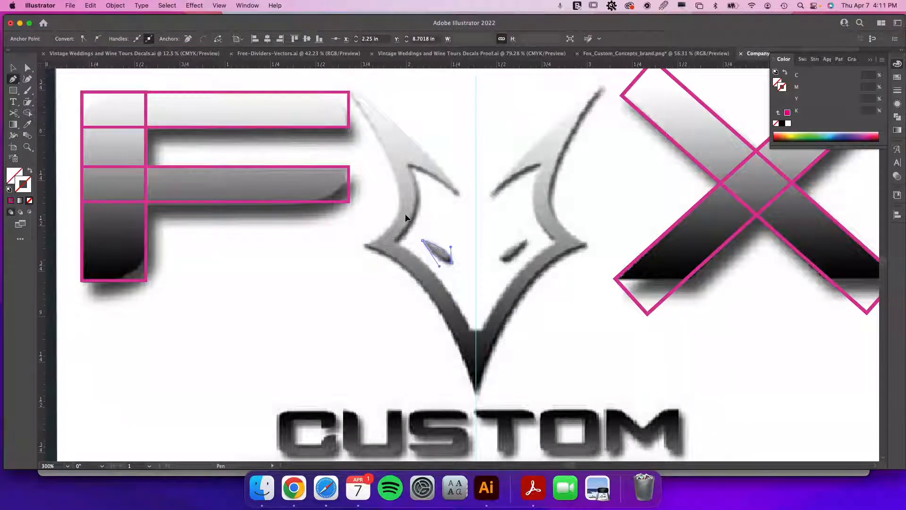
pyautogui.press('v')
pyautogui.click(417, 258)
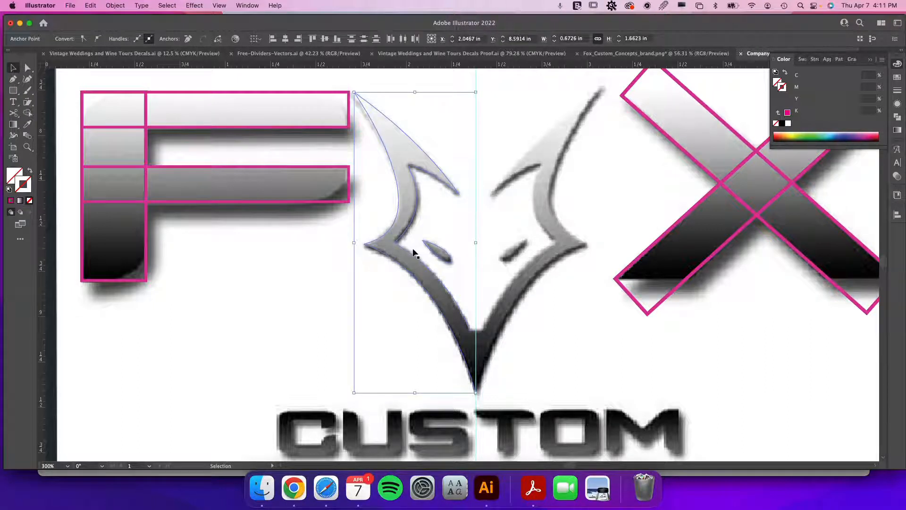
pyautogui.press('i')
pyautogui.click(353, 201)
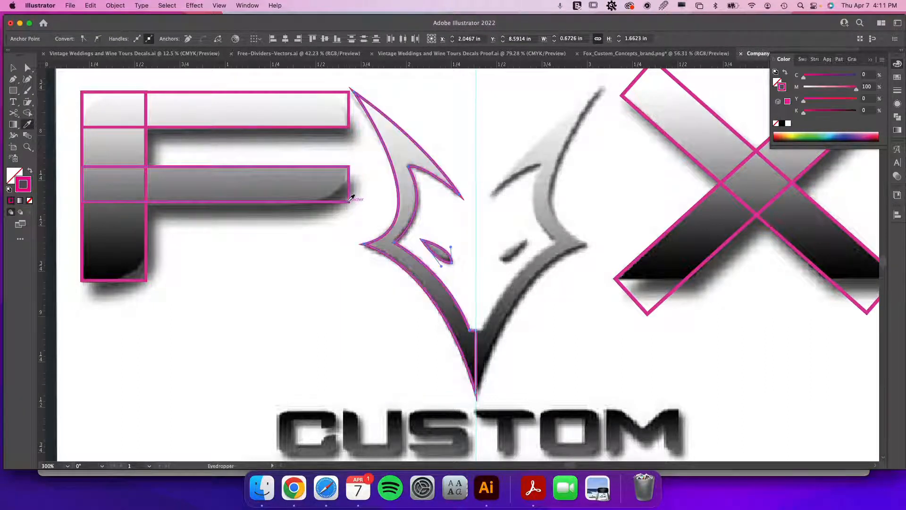
# Select the left head half and eye together and duplicate them to the right side of the fox.
pyautogui.press('v')
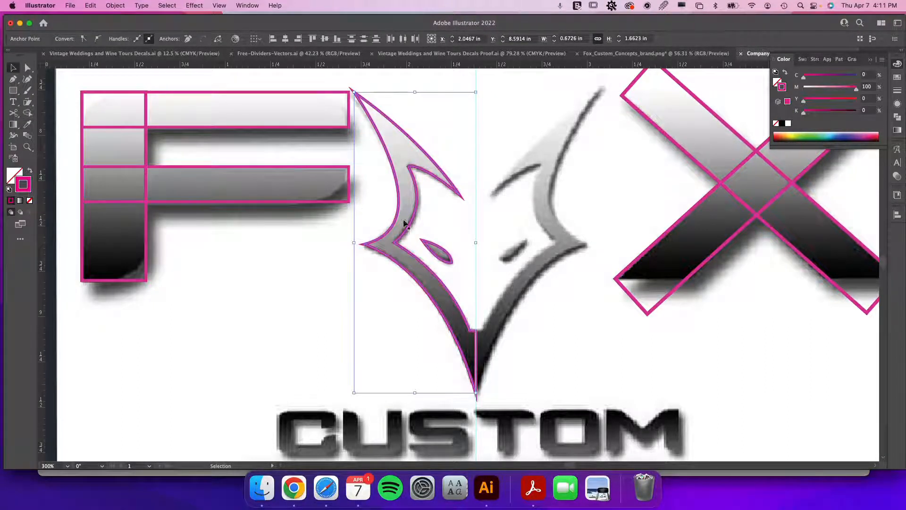
pyautogui.click(440, 260)
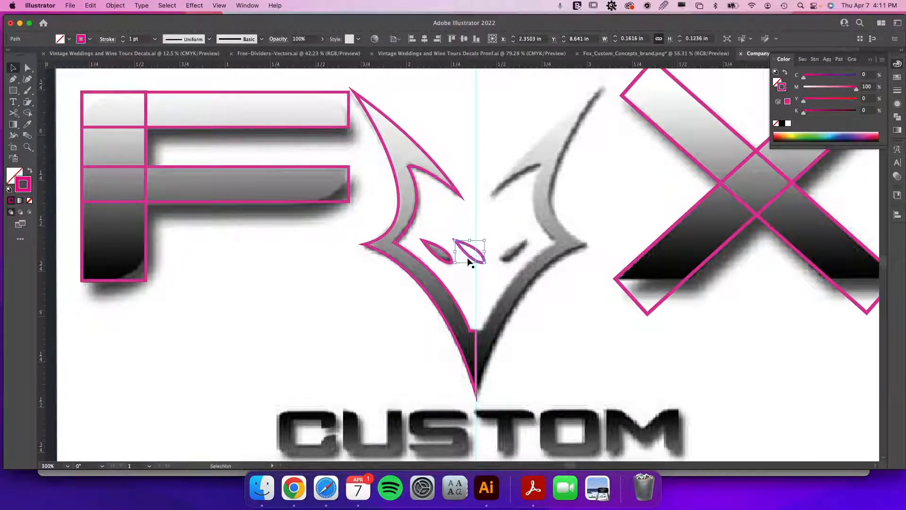
pyautogui.keyDown('shift'); pyautogui.click(437, 279); pyautogui.keyUp('shift')
pyautogui.moveTo(437, 279); pyautogui.dragTo(497, 280)
pyautogui.moveTo(545, 285); pyautogui.dragTo(545, 285)
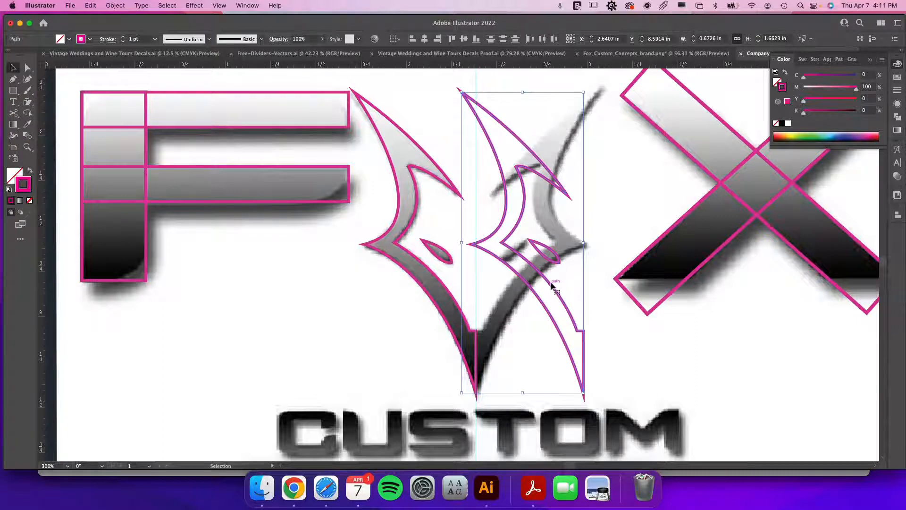
# Reflect the duplicate across the vertical axis and move it so it meets the centre guide.
pyautogui.rightClick(551, 283)
pyautogui.moveTo(592, 312)
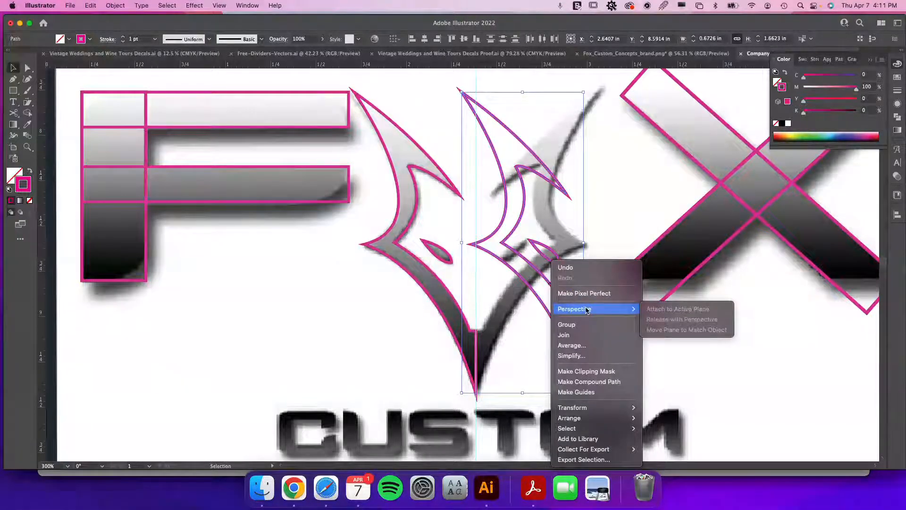
pyautogui.moveTo(593, 411)
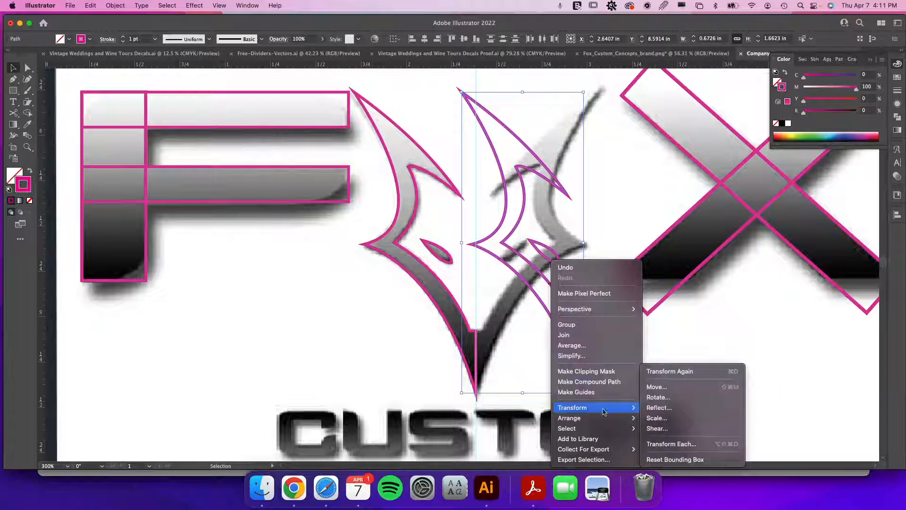
pyautogui.click(670, 409)
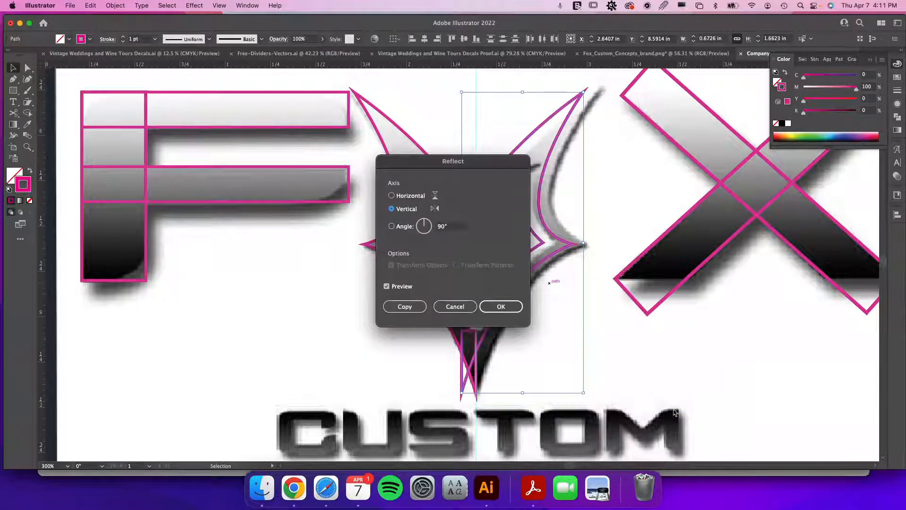
pyautogui.moveTo(470, 165); pyautogui.dragTo(345, 192)
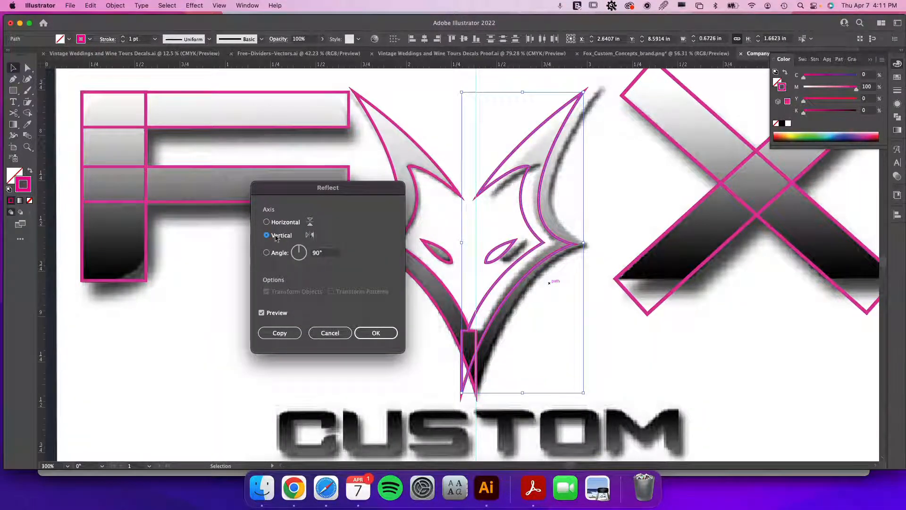
pyautogui.click(377, 333)
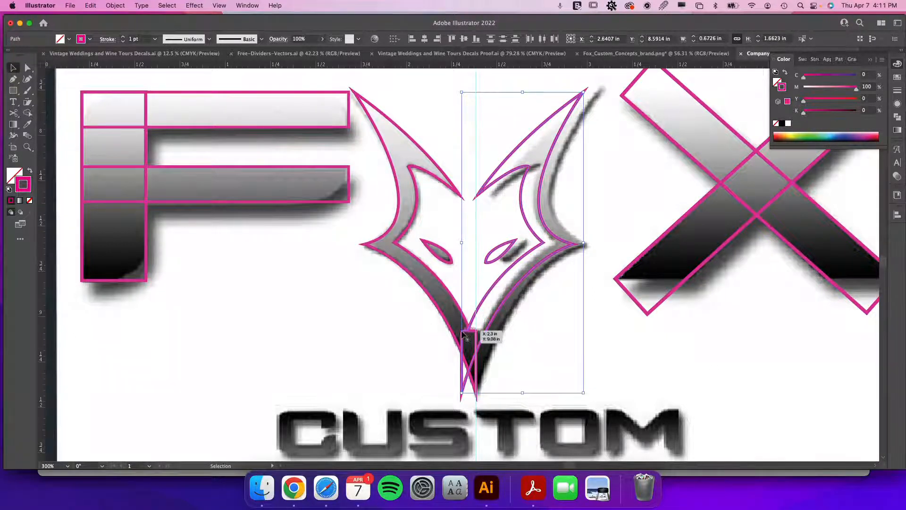
pyautogui.moveTo(464, 332); pyautogui.dragTo(477, 333)
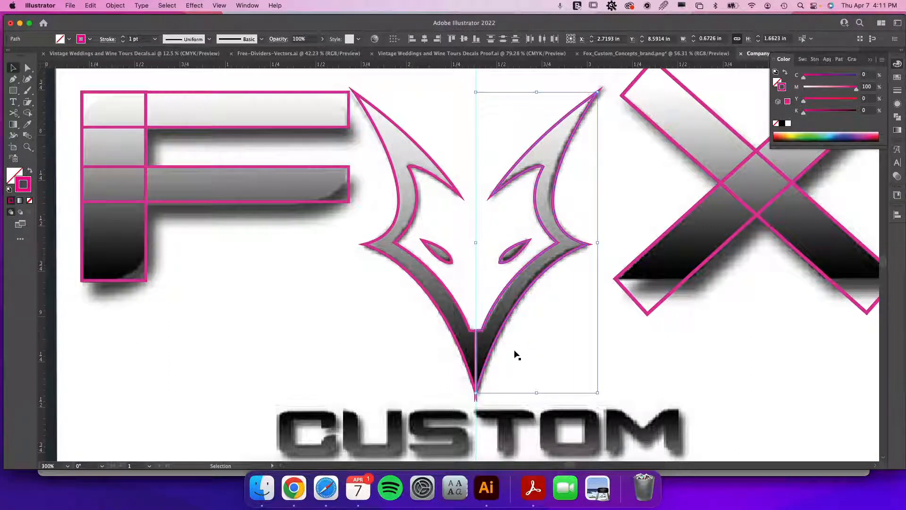
# Zoom into the fox's bottom point and add an anchor point near the bottom centre of the mirrored half, adjusting it.
pyautogui.click(525, 357)
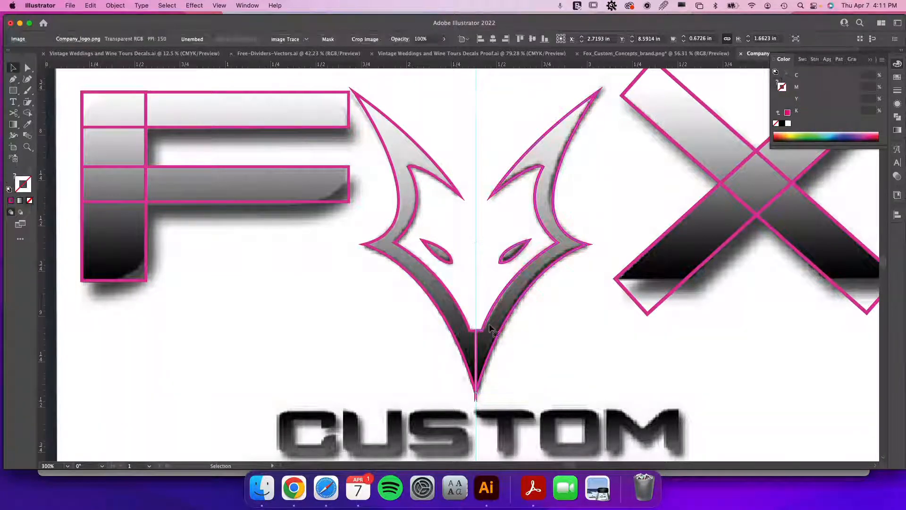
pyautogui.click(498, 339)
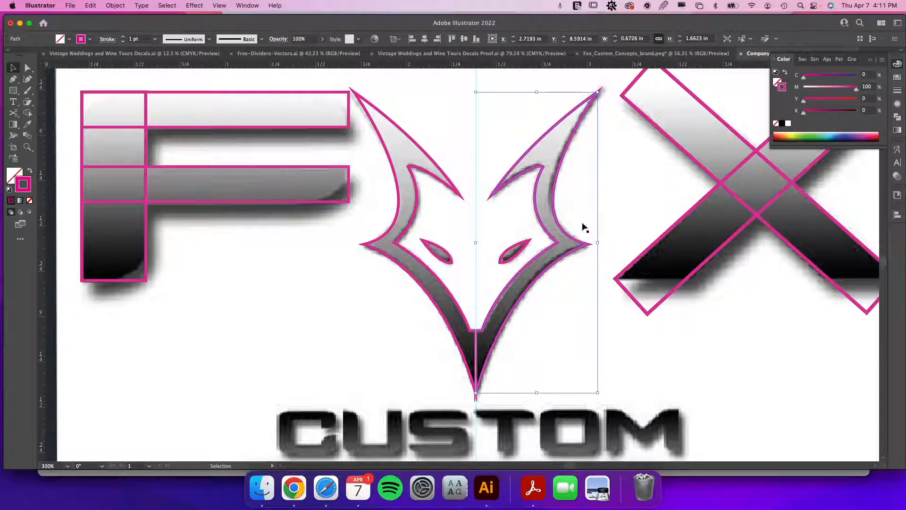
pyautogui.press('z')
pyautogui.moveTo(474, 346); pyautogui.dragTo(579, 400)
pyautogui.press('p')
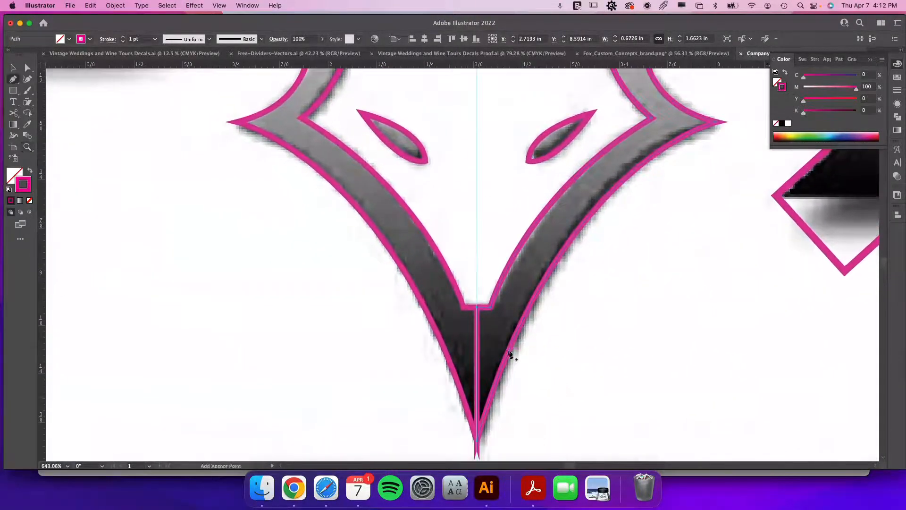
pyautogui.click(478, 367)
pyautogui.moveTo(478, 368); pyautogui.dragTo(470, 370)
pyautogui.press('v')
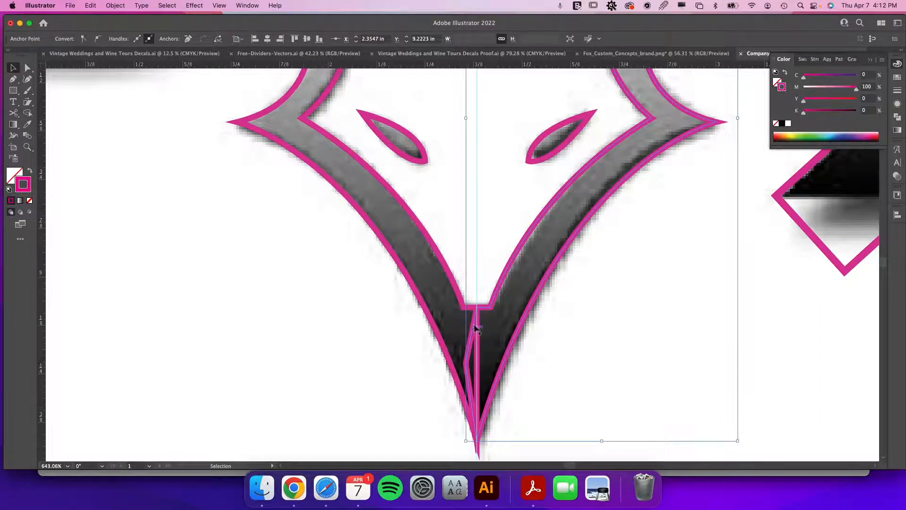
# Select both head halves and unite them into one shape with Pathfinder.
pyautogui.keyDown('shift'); pyautogui.click(458, 295); pyautogui.keyUp('shift')
pyautogui.click(896, 117)
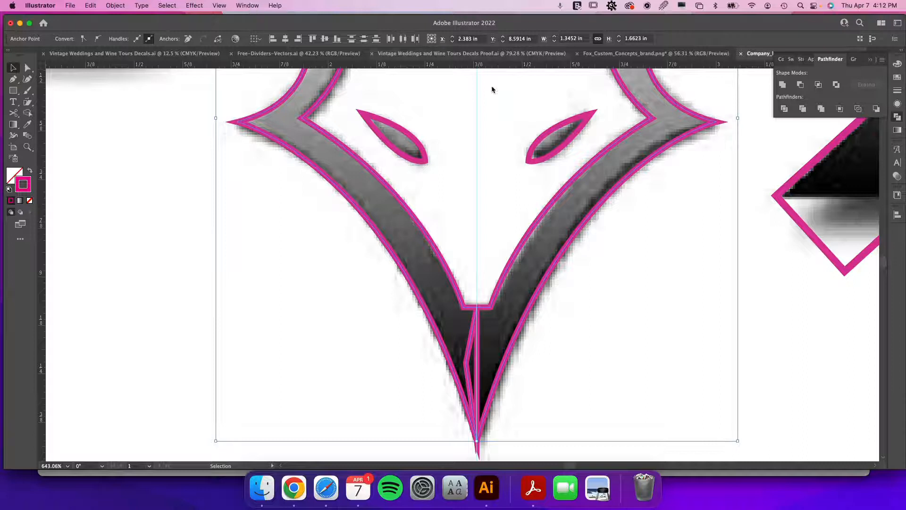
pyautogui.click(782, 85)
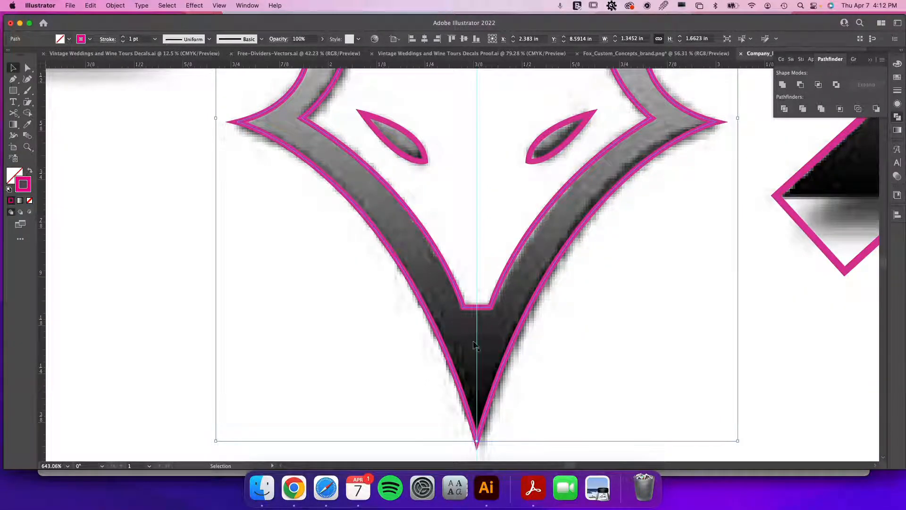
# Select the two fox head halves again and merge them with Pathfinder Unite.
pyautogui.press('a')
pyautogui.click(496, 341)
pyautogui.press('v')
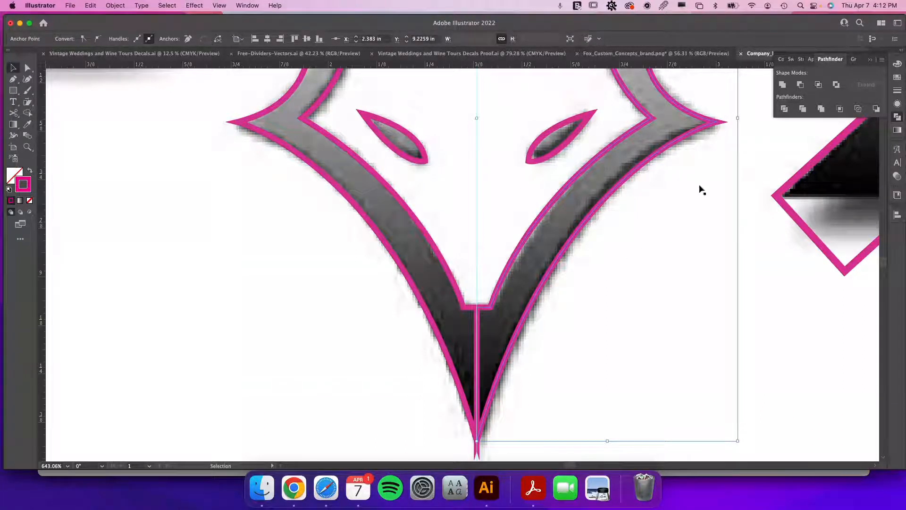
pyautogui.keyDown('shift'); pyautogui.click(431, 243); pyautogui.keyUp('shift')
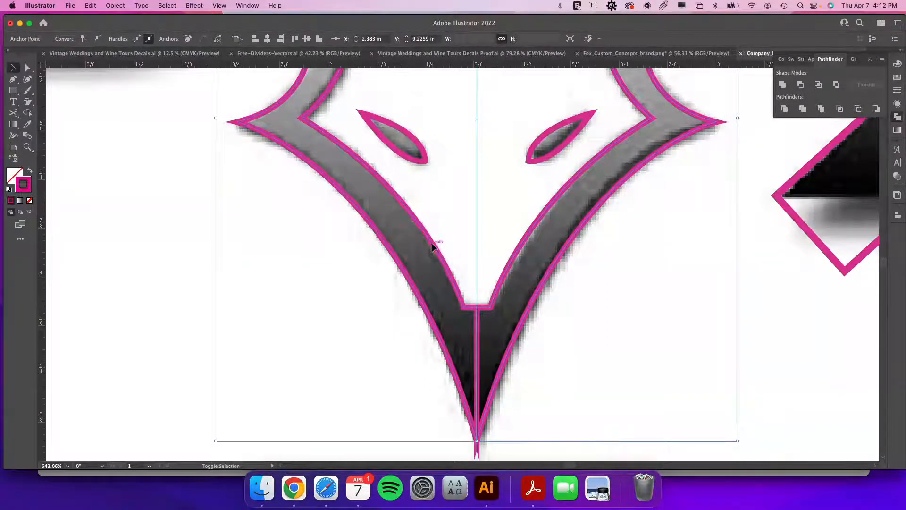
pyautogui.click(783, 86)
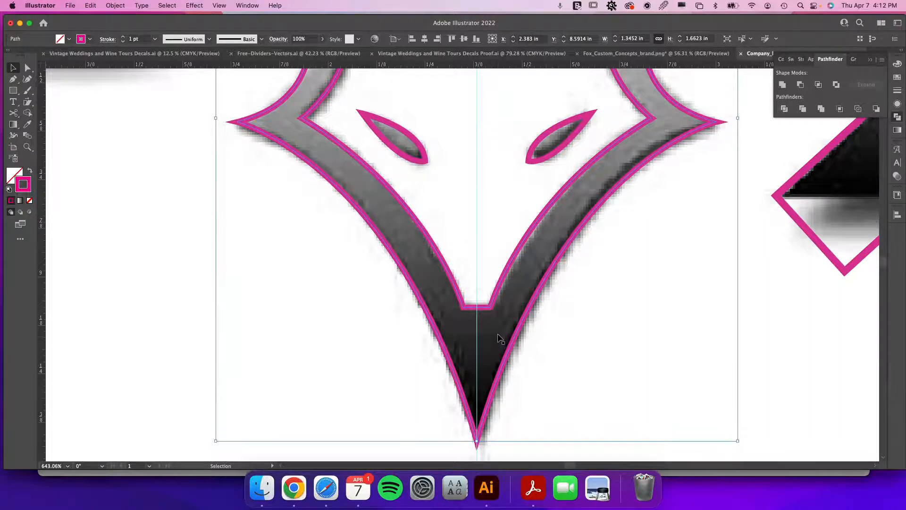
# Move the united fox head outline off the logo to the left side of the artboard.
pyautogui.scroll(-3, 500, 337)
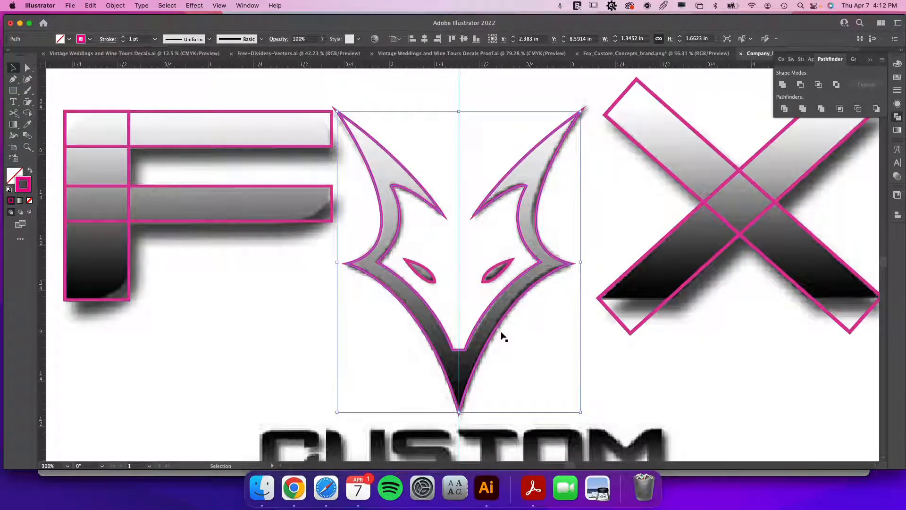
pyautogui.click(522, 354)
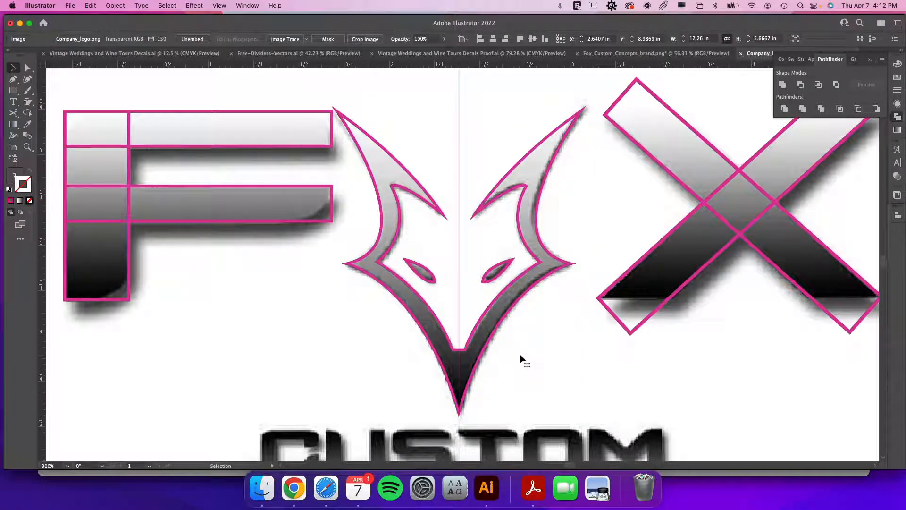
pyautogui.click(511, 309)
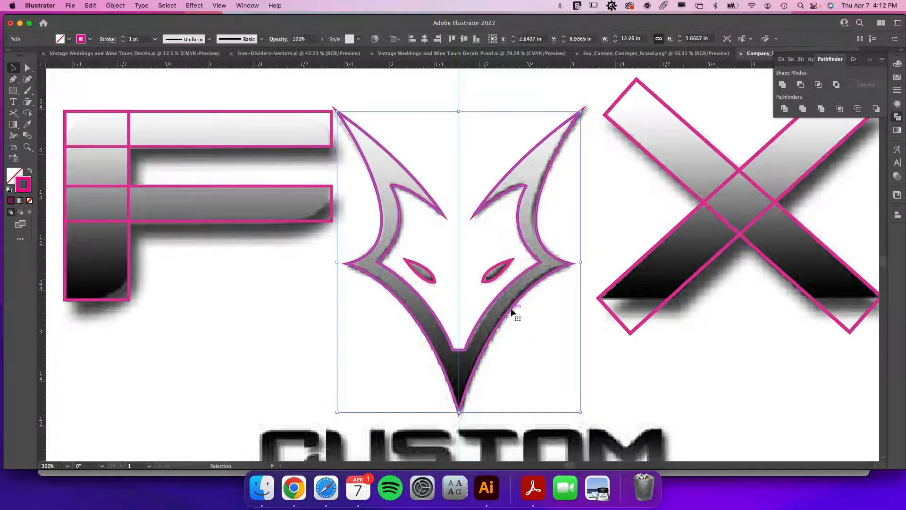
pyautogui.moveTo(511, 309); pyautogui.dragTo(100, 288)
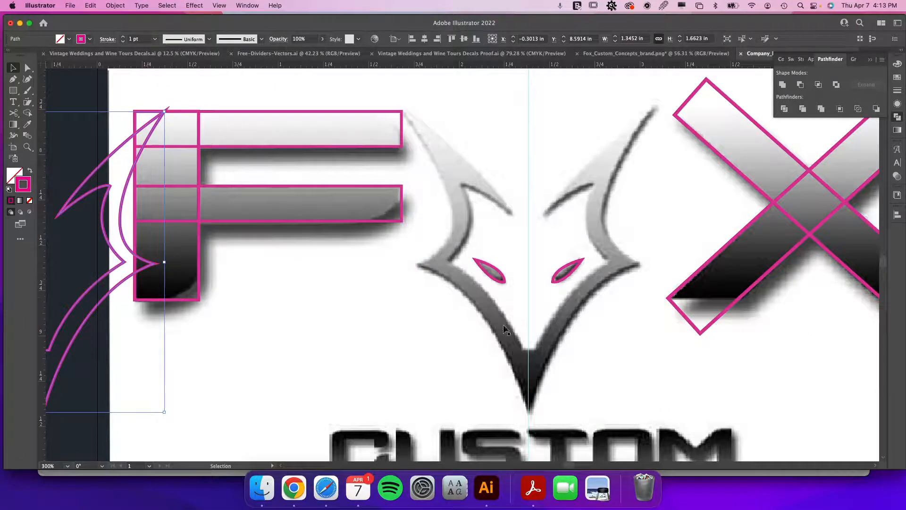
# Draw an ellipse over the lower left inner edge of the fox's V shape.
pyautogui.scroll(-3, 411, 250)
pyautogui.hscroll(4, 411, 250)
pyautogui.press('super+minus')
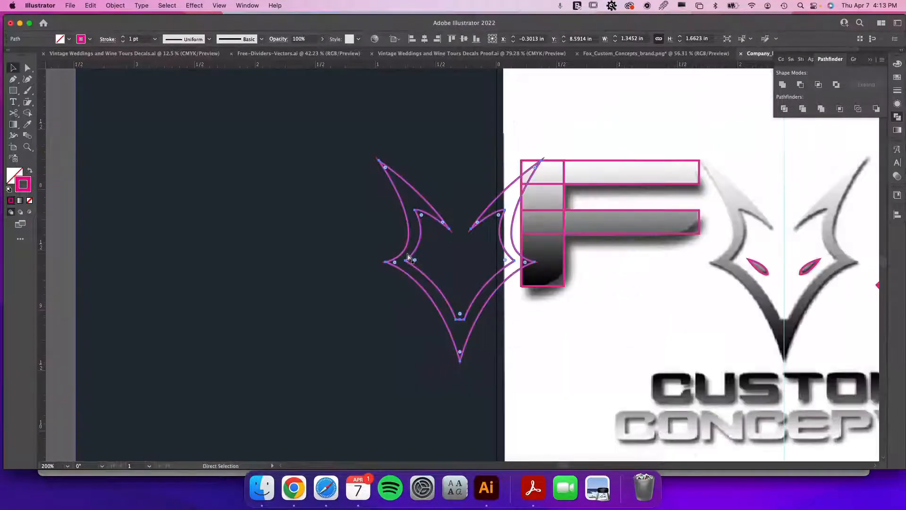
pyautogui.moveTo(722, 291); pyautogui.dragTo(471, 262)
pyautogui.press('space')
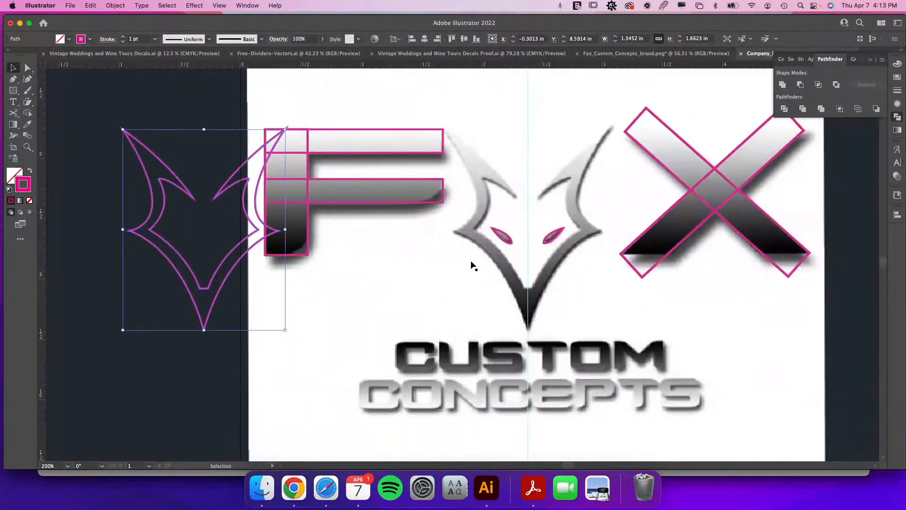
pyautogui.moveTo(12, 94); pyautogui.dragTo(72, 101)
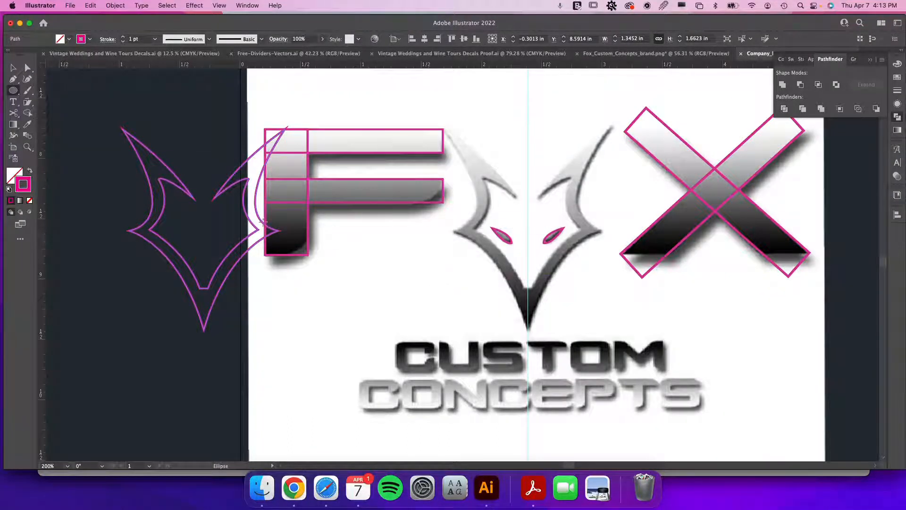
pyautogui.moveTo(405, 231); pyautogui.dragTo(558, 402)
# Resize the ellipse to about 0.96 × 1.65 in and rotate it about 25° to follow the V's inner left curve.
pyautogui.press('v')
pyautogui.moveTo(557, 306); pyautogui.dragTo(512, 313)
pyautogui.moveTo(361, 325); pyautogui.dragTo(400, 325)
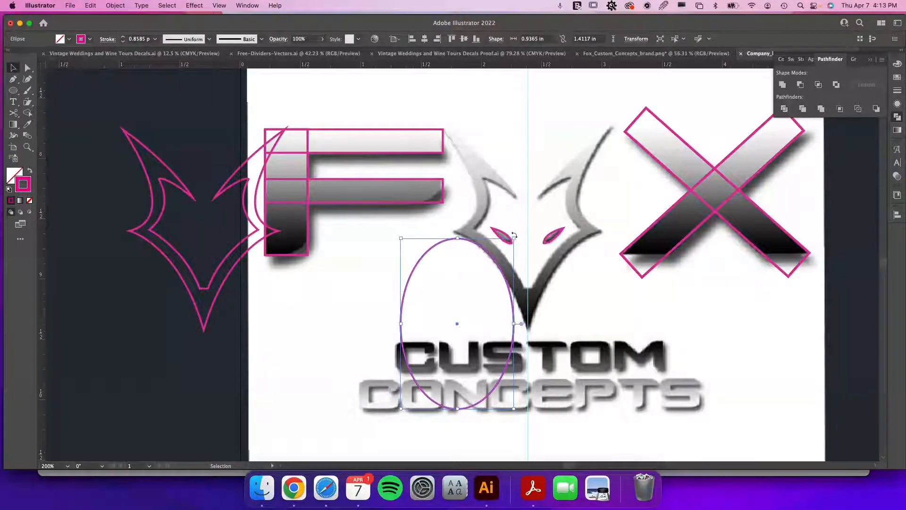
pyautogui.moveTo(516, 234); pyautogui.dragTo(472, 221)
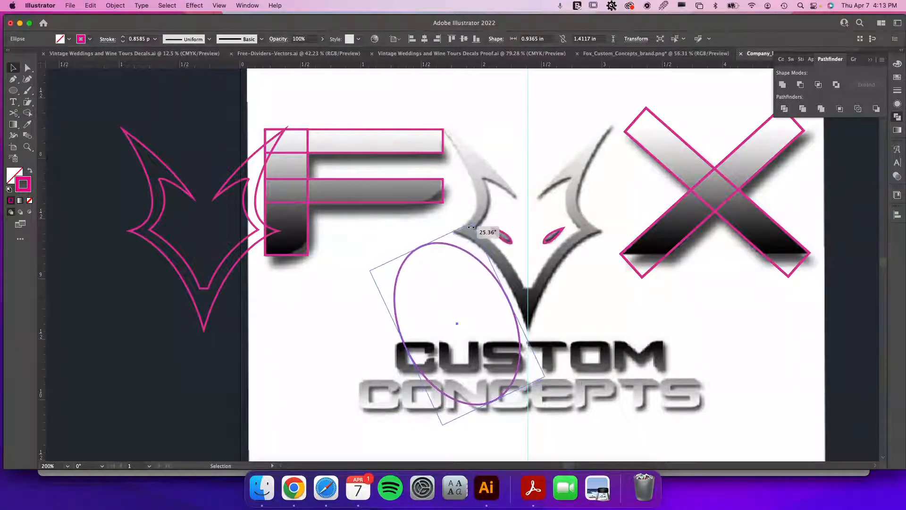
pyautogui.moveTo(503, 294); pyautogui.dragTo(507, 287)
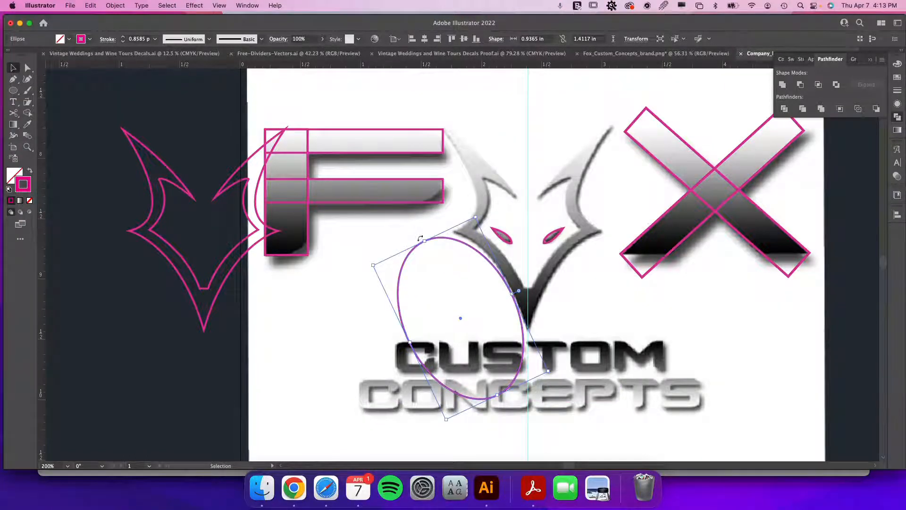
pyautogui.moveTo(424, 241); pyautogui.dragTo(420, 233)
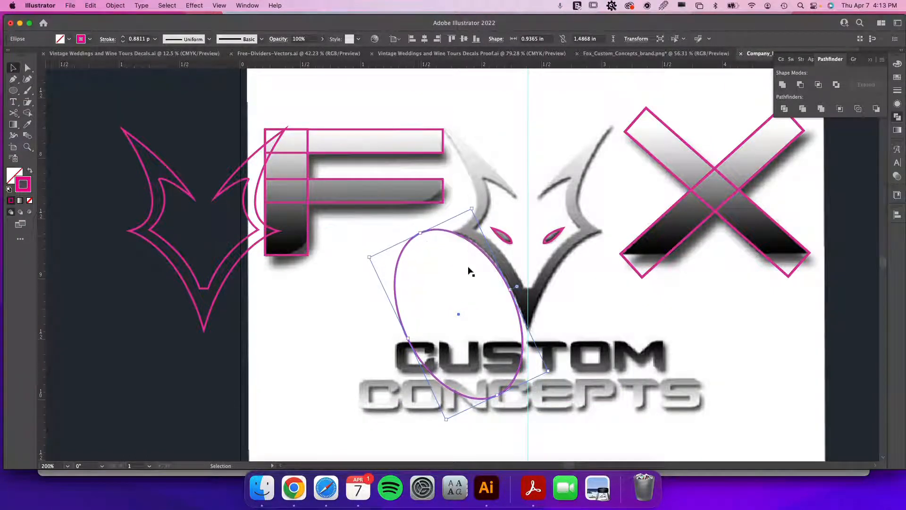
pyautogui.moveTo(498, 395); pyautogui.dragTo(510, 409)
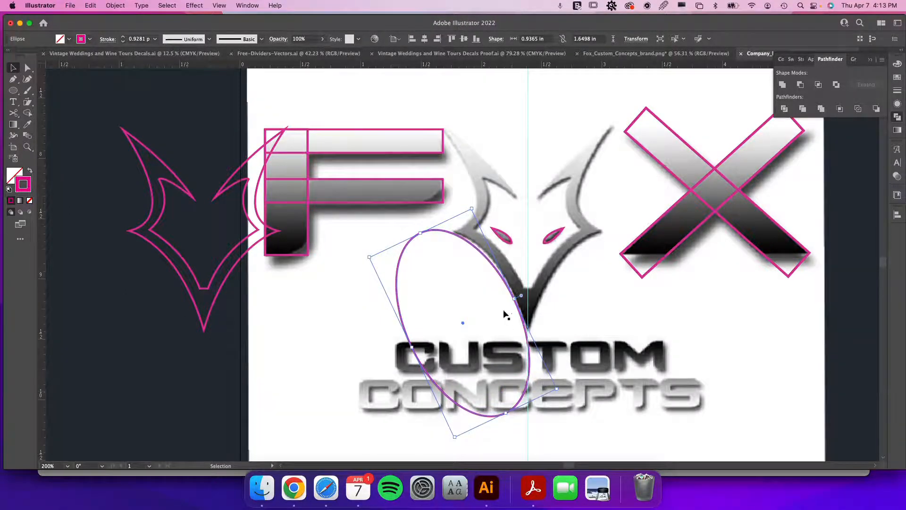
pyautogui.moveTo(514, 299); pyautogui.dragTo(523, 294)
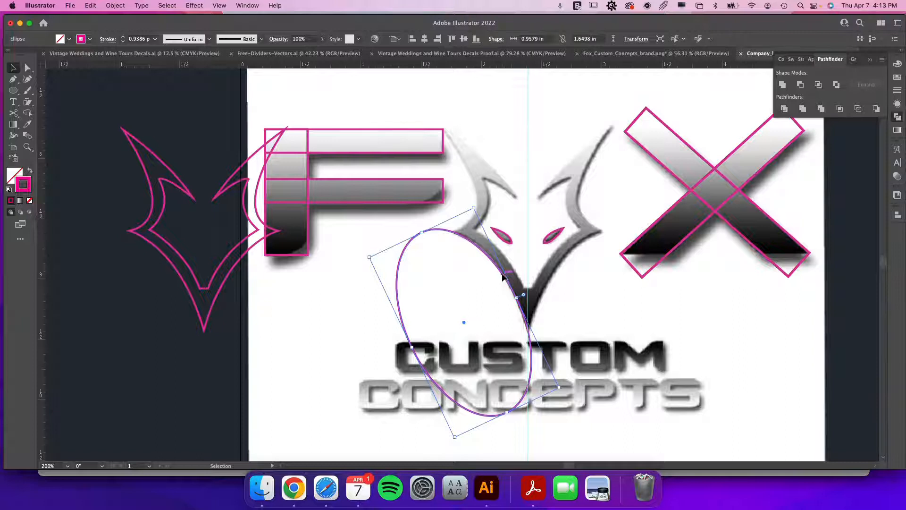
# Duplicate the ellipse and offset the copy slightly up and to the right.
pyautogui.moveTo(504, 277); pyautogui.dragTo(512, 267)
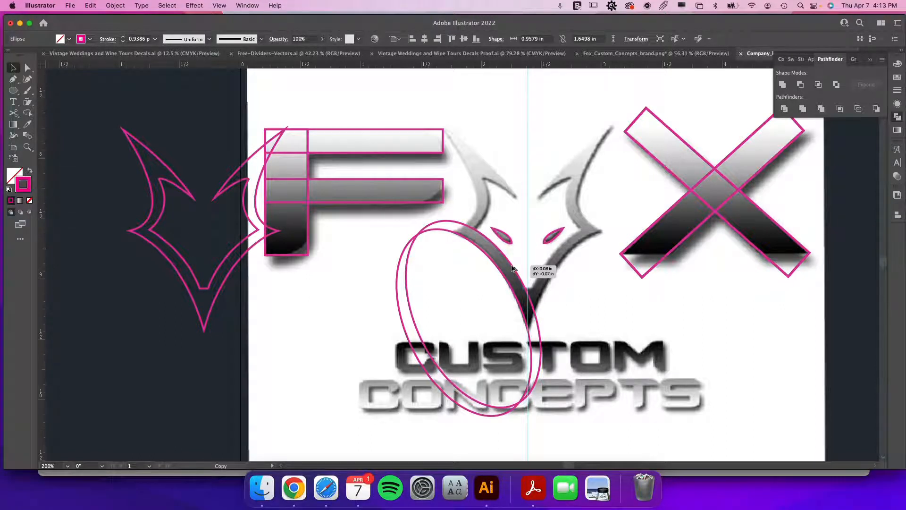
pyautogui.moveTo(512, 267); pyautogui.dragTo(513, 268)
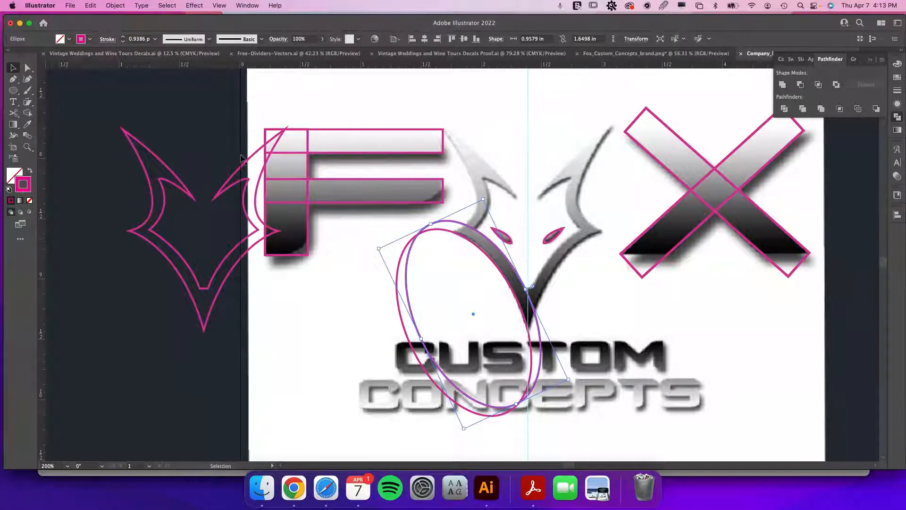
# Draw a second, smaller ellipse over the fox's upper left side near the F.
pyautogui.click(12, 91)
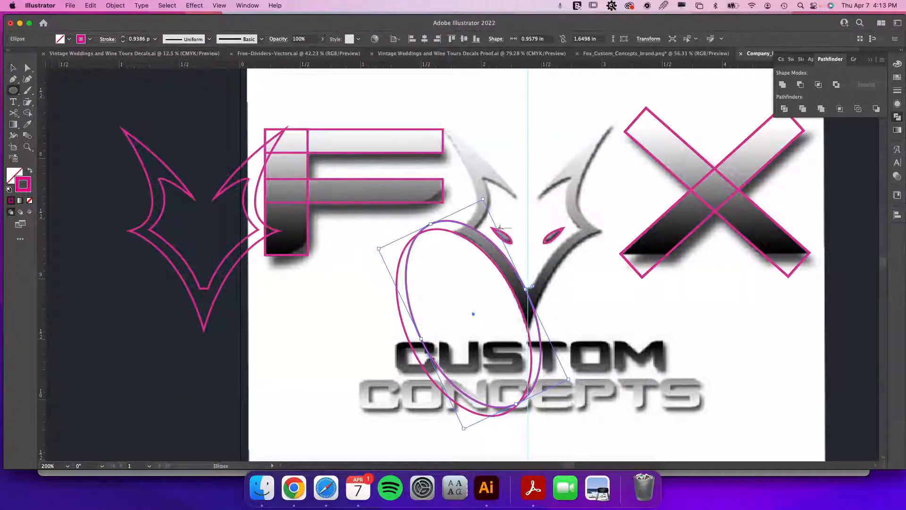
pyautogui.moveTo(350, 116); pyautogui.dragTo(443, 257)
pyautogui.press('v')
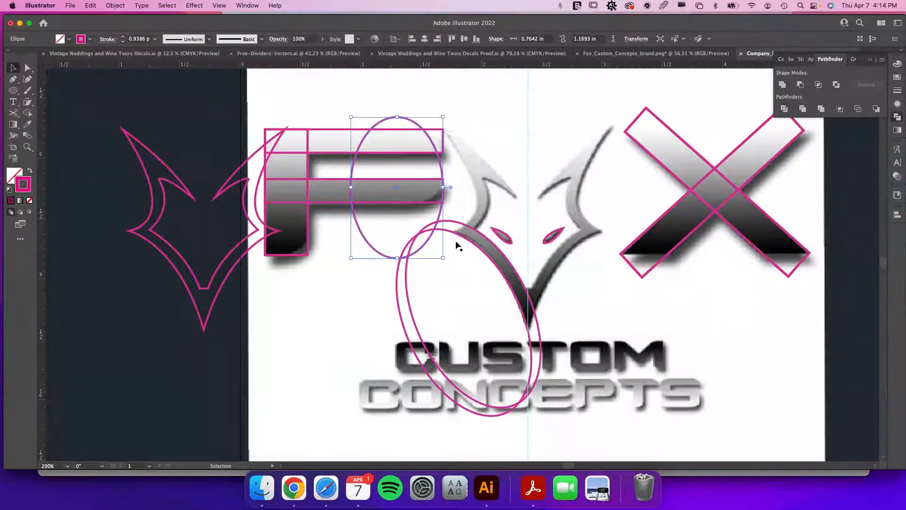
# Rotate and stretch the upper ellipse to about 0.75 × 1.39 in so it follows the fox's upper left curve, then deselect.
pyautogui.moveTo(446, 114); pyautogui.dragTo(384, 88)
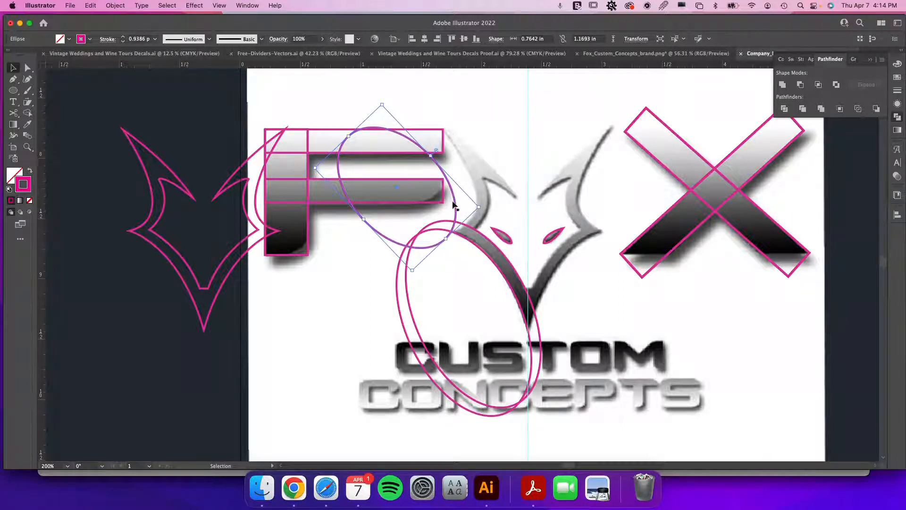
pyautogui.moveTo(454, 203); pyautogui.dragTo(474, 187)
pyautogui.moveTo(451, 140); pyautogui.dragTo(352, 105)
pyautogui.moveTo(502, 193); pyautogui.dragTo(475, 200)
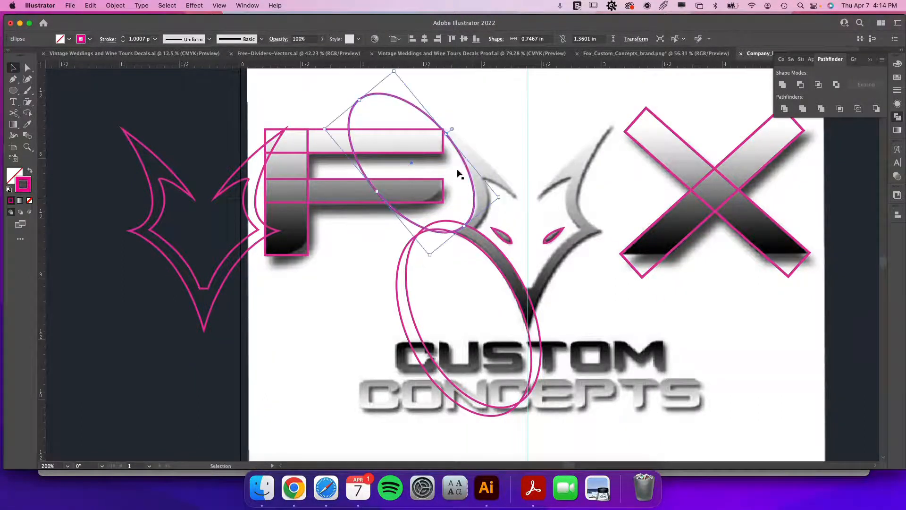
pyautogui.moveTo(360, 99); pyautogui.dragTo(369, 117)
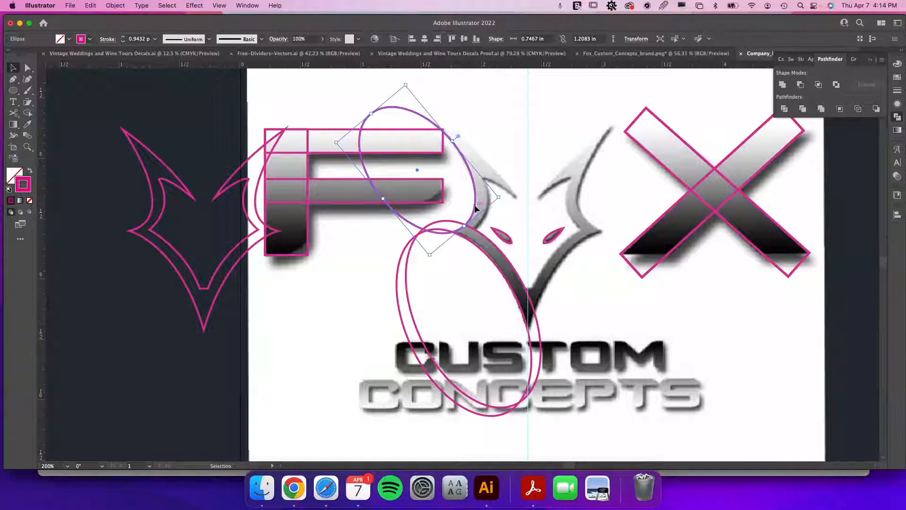
pyautogui.moveTo(475, 207)
pyautogui.mouseDown()
pyautogui.moveTo(472, 222)
pyautogui.moveTo(490, 208)
pyautogui.mouseUp()
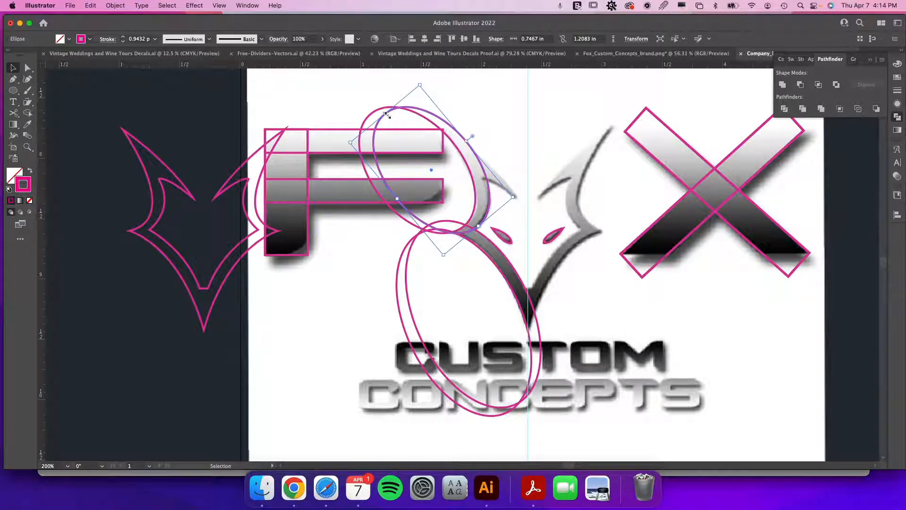
pyautogui.moveTo(385, 113); pyautogui.dragTo(368, 101)
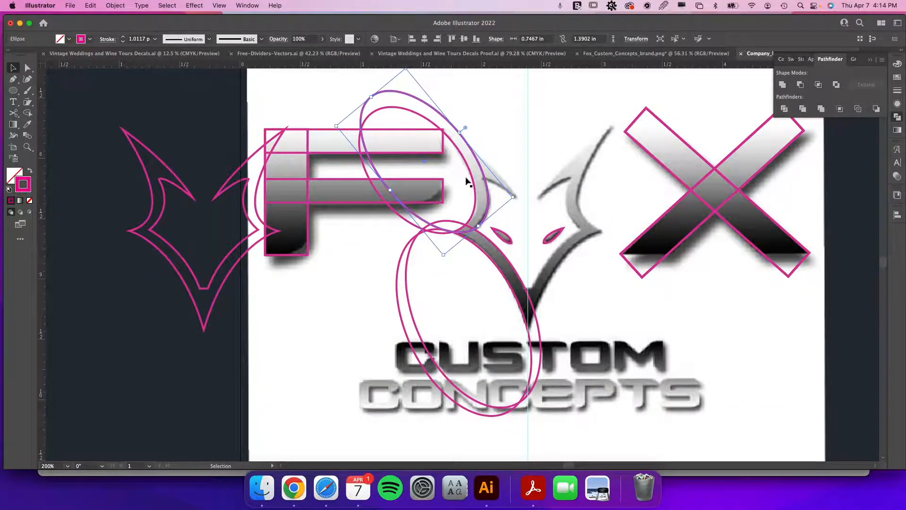
pyautogui.click(491, 203)
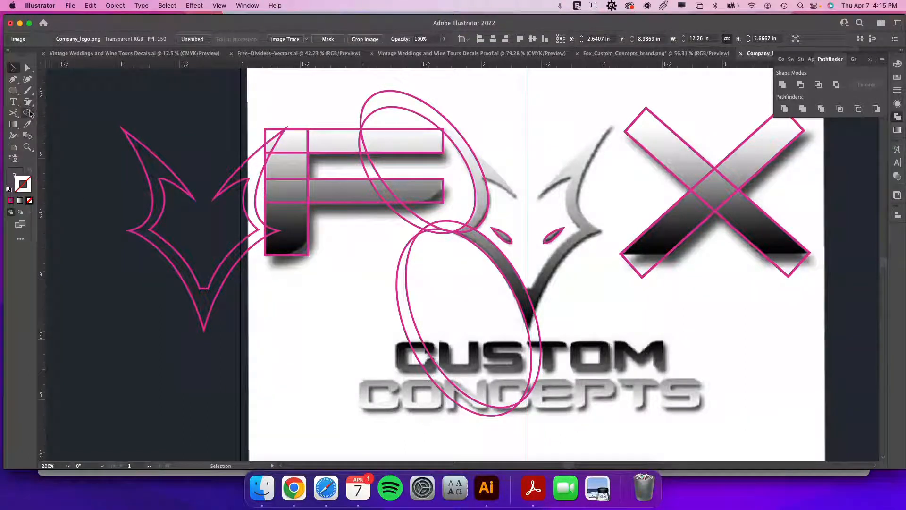
# Try to merge the overlapping ellipses with the Shape Builder tool, then undo the attempt.
pyautogui.click(29, 112)
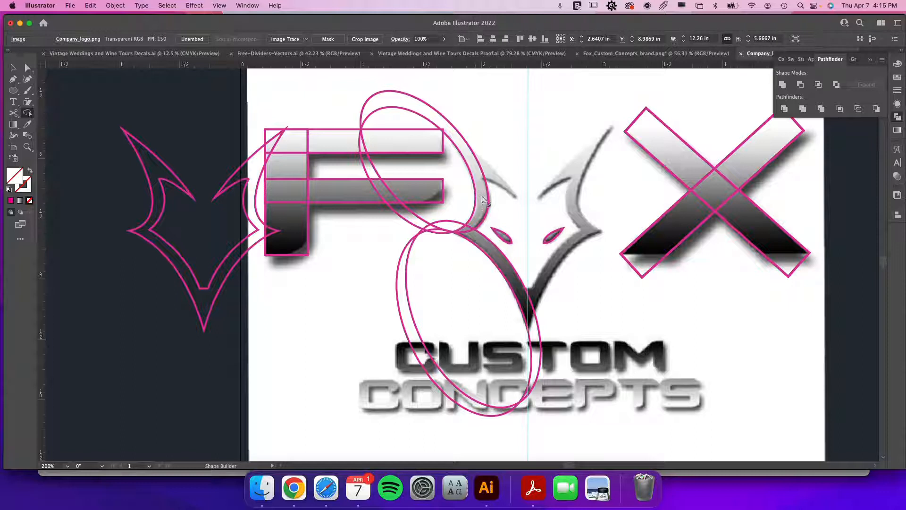
pyautogui.press('v')
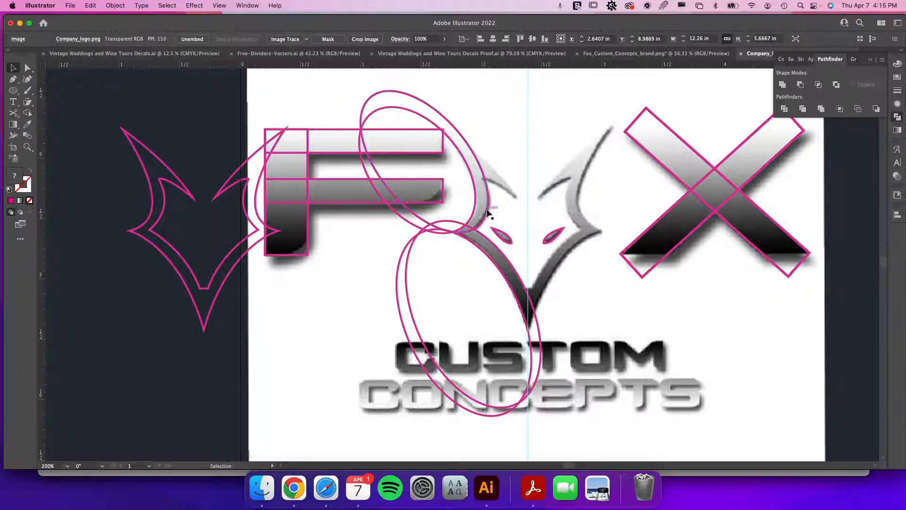
pyautogui.click(487, 212)
pyautogui.keyDown('shift'); pyautogui.click(457, 225); pyautogui.keyUp('shift')
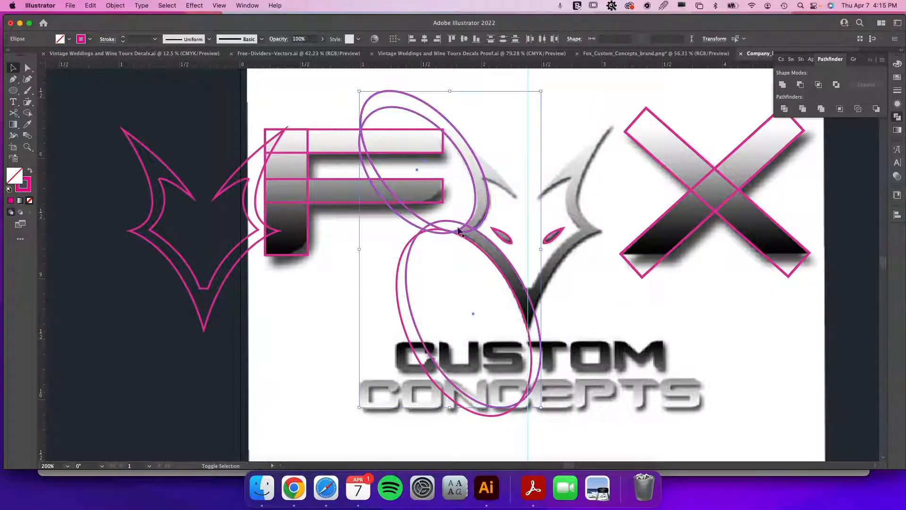
pyautogui.click(27, 113)
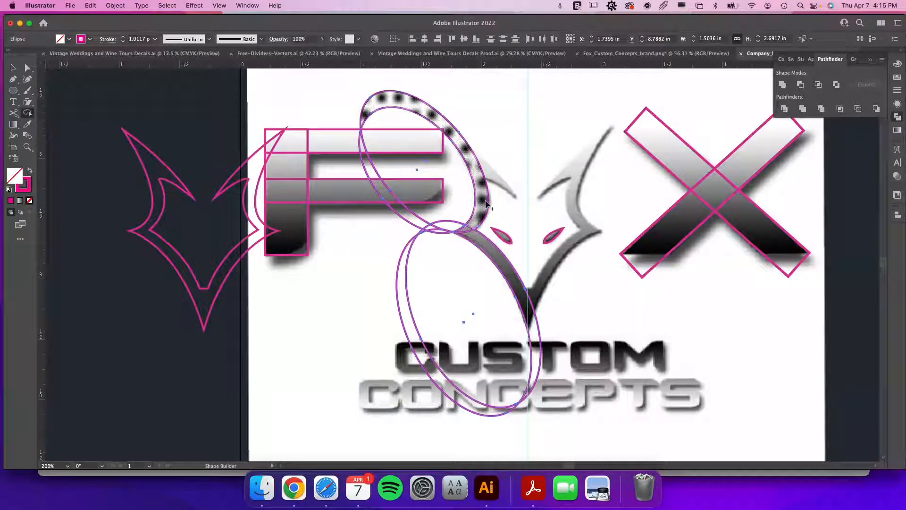
pyautogui.moveTo(480, 207); pyautogui.dragTo(476, 242)
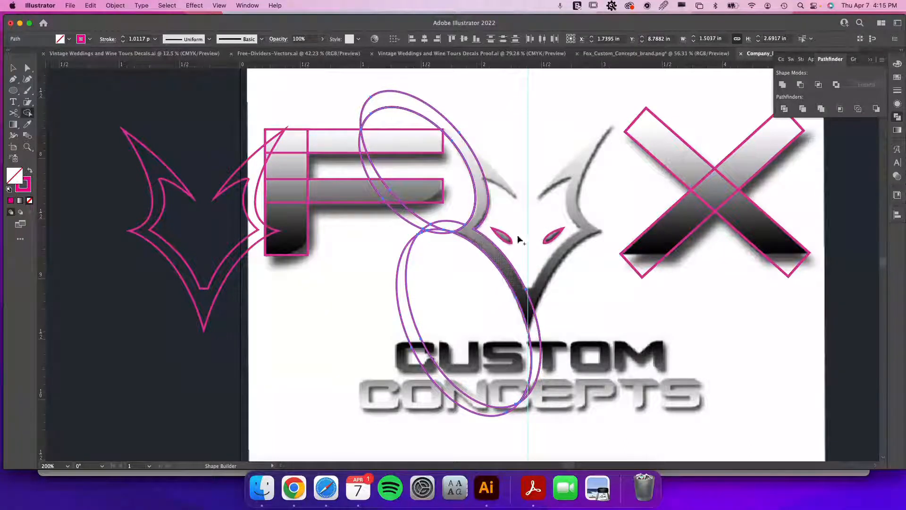
pyautogui.press('v')
pyautogui.moveTo(486, 239); pyautogui.dragTo(550, 238)
pyautogui.press('super+z')
pyautogui.press('super+z')
pyautogui.press('super+z')
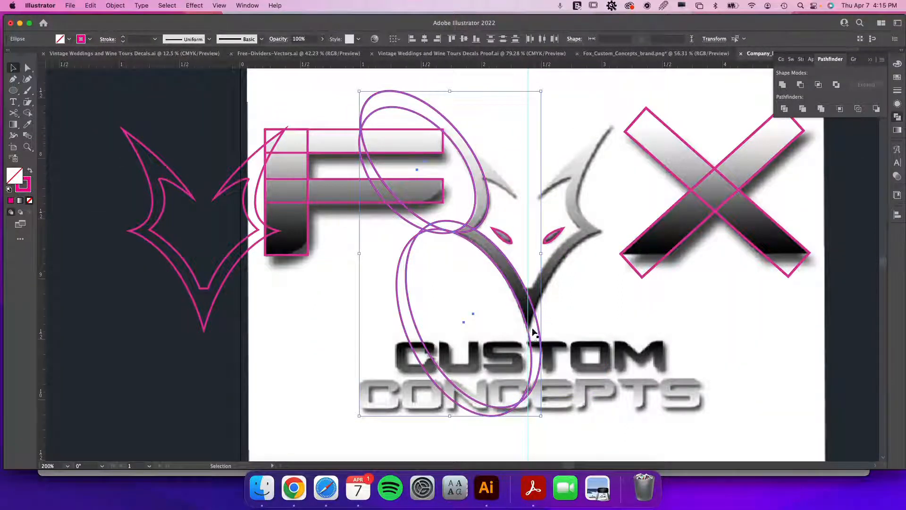
pyautogui.click(409, 286)
pyautogui.click(400, 294)
pyautogui.moveTo(409, 296); pyautogui.dragTo(537, 295)
pyautogui.press('super+z')
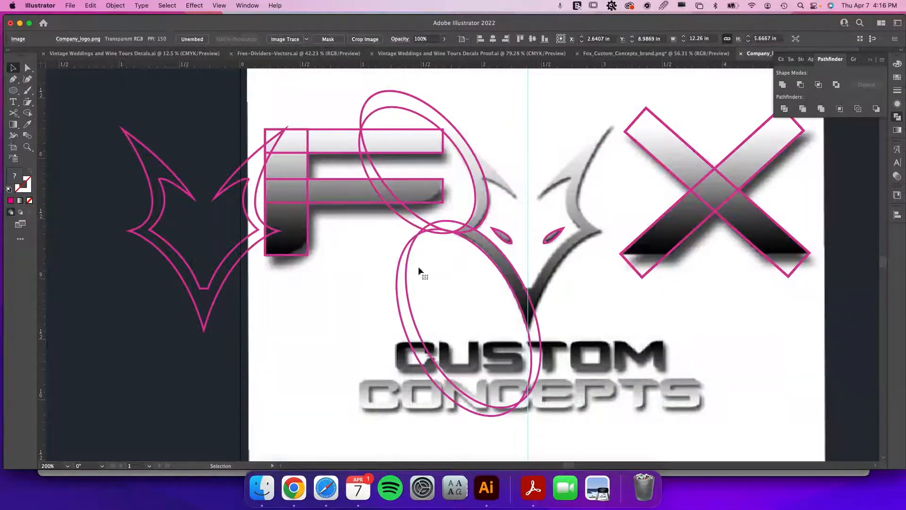
# Select both left-side ellipses and duplicate them across to the fox's right side.
pyautogui.click(408, 286)
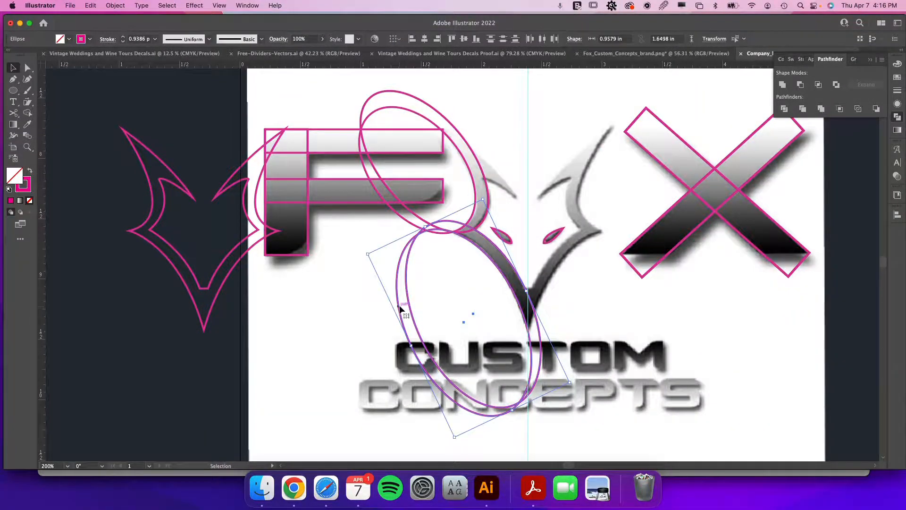
pyautogui.keyDown('shift'); pyautogui.click(409, 216); pyautogui.keyUp('shift')
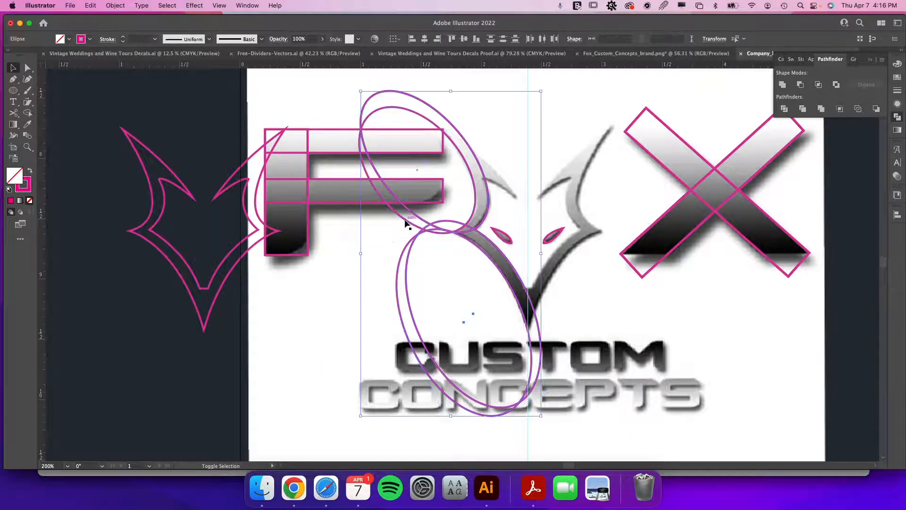
pyautogui.keyDown('alt'); pyautogui.moveTo(405, 222); pyautogui.dragTo(597, 222); pyautogui.keyUp('alt')
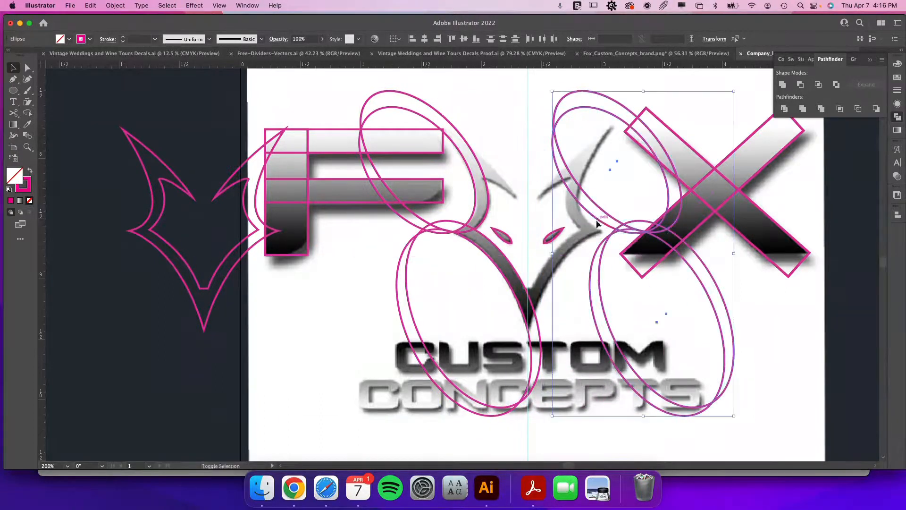
# Reflect the copied ellipses and slide them left so they mirror the fox's right side.
pyautogui.rightClick(631, 227)
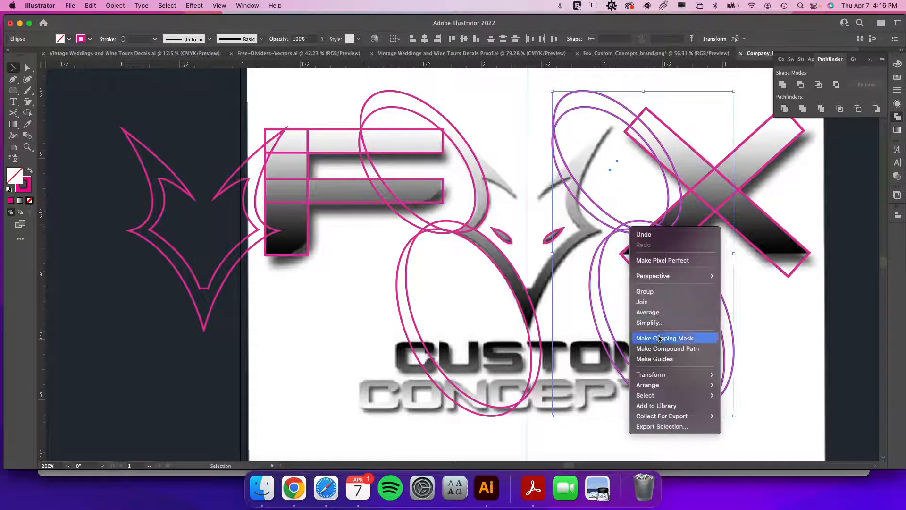
pyautogui.moveTo(663, 377)
pyautogui.click(737, 406)
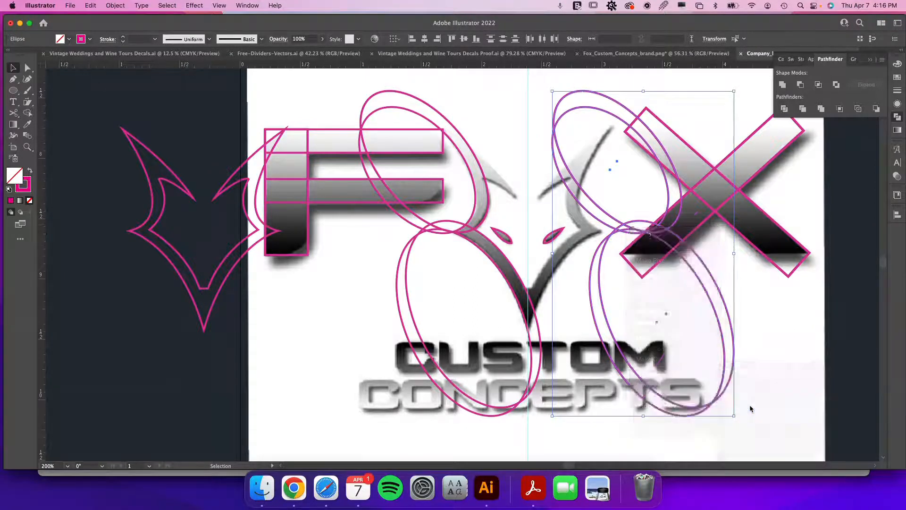
pyautogui.click(385, 334)
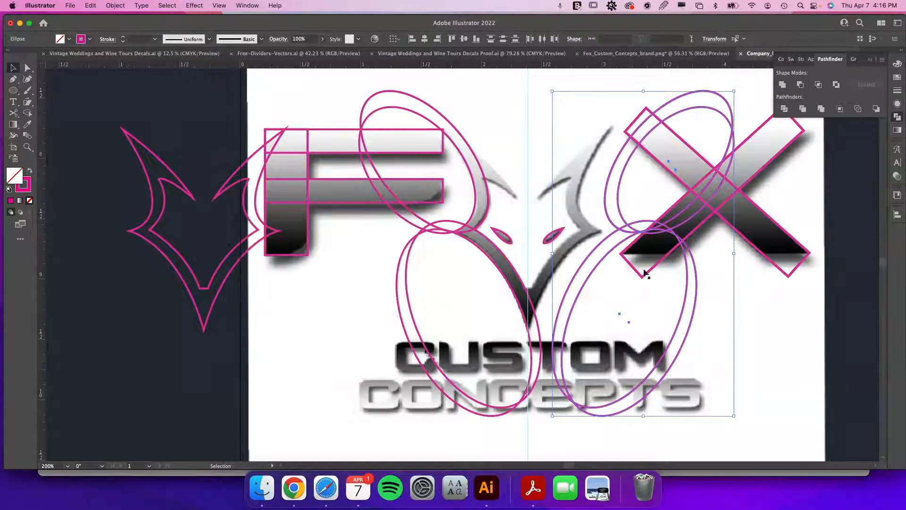
pyautogui.moveTo(616, 235); pyautogui.dragTo(578, 228)
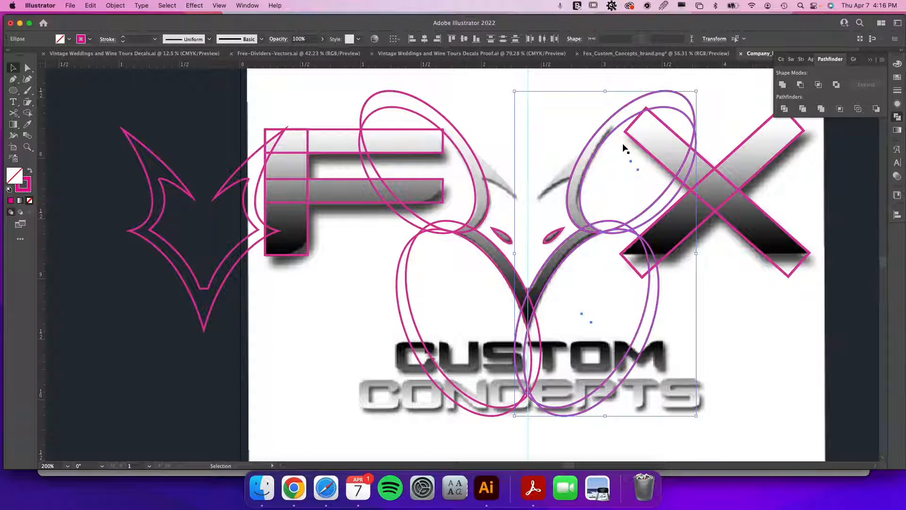
# Reshape the upper right ellipse to about 0.75 × 1.39 in so it follows the fox's upper right curve.
pyautogui.click(727, 126)
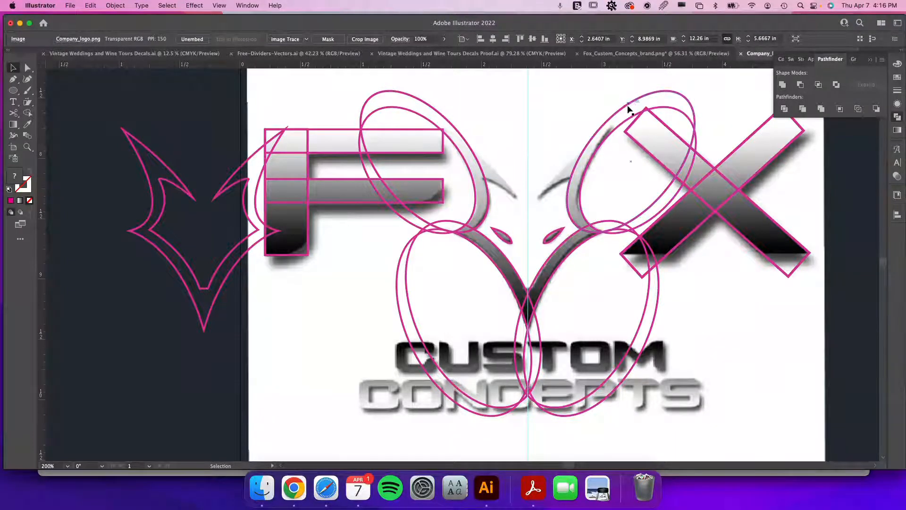
pyautogui.click(683, 113)
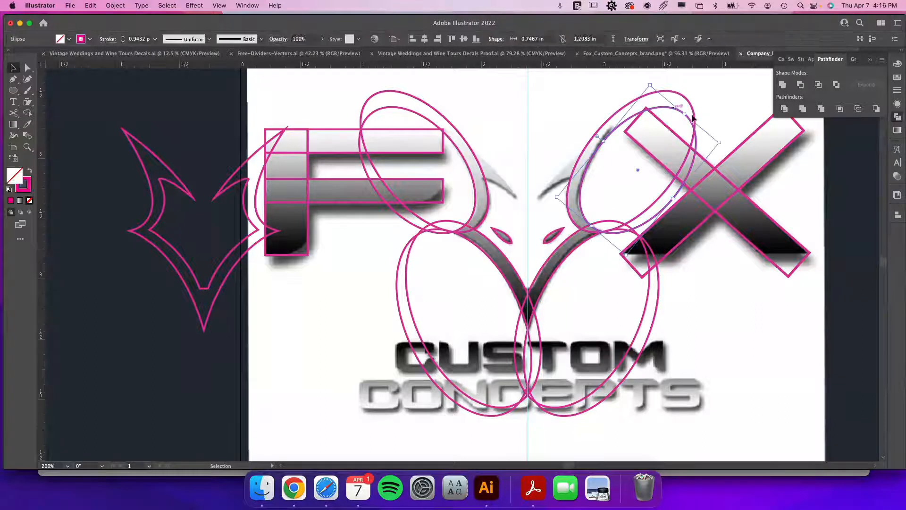
pyautogui.moveTo(685, 113); pyautogui.dragTo(661, 114)
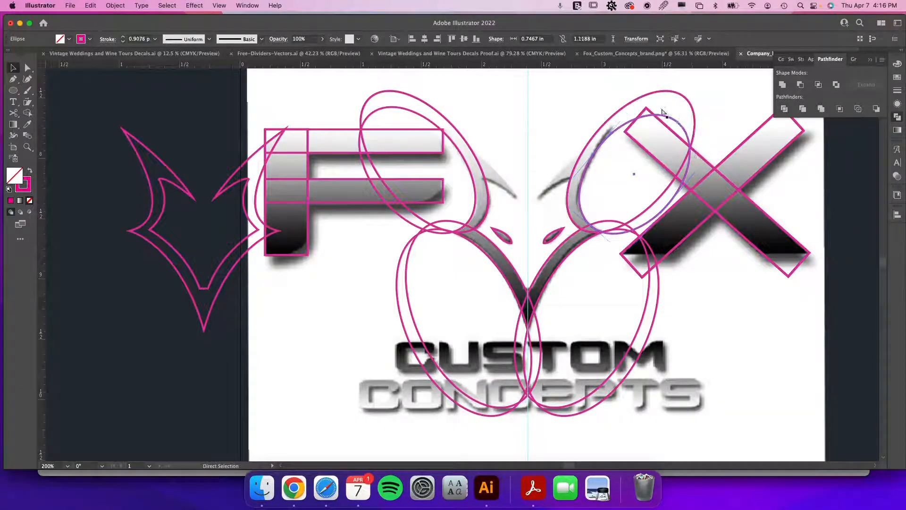
pyautogui.click(13, 90)
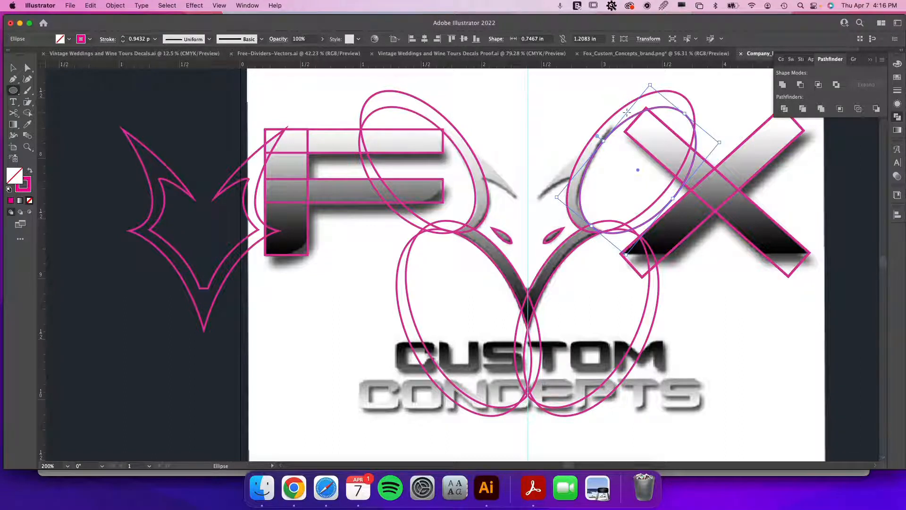
pyautogui.press('p')
pyautogui.press('v')
pyautogui.click(622, 111)
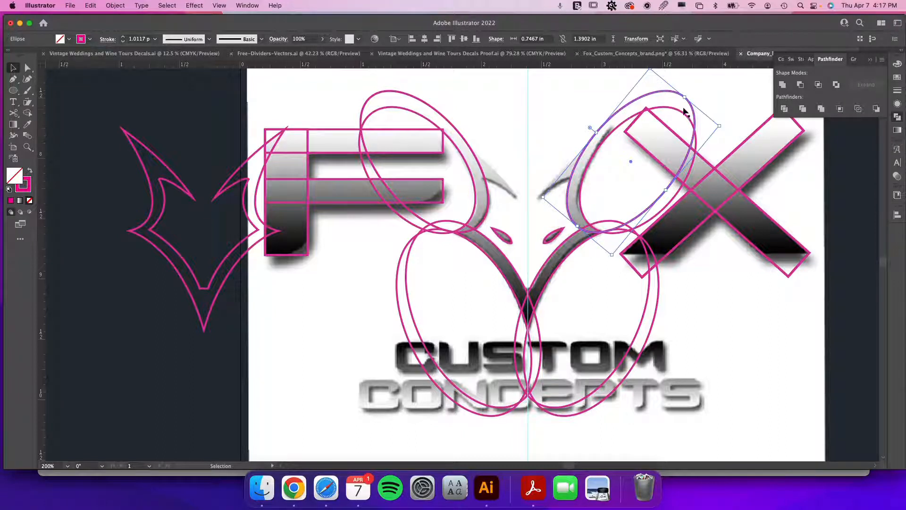
pyautogui.moveTo(685, 96)
pyautogui.mouseDown()
pyautogui.moveTo(672, 118)
pyautogui.moveTo(690, 108)
pyautogui.mouseUp()
pyautogui.press('a')
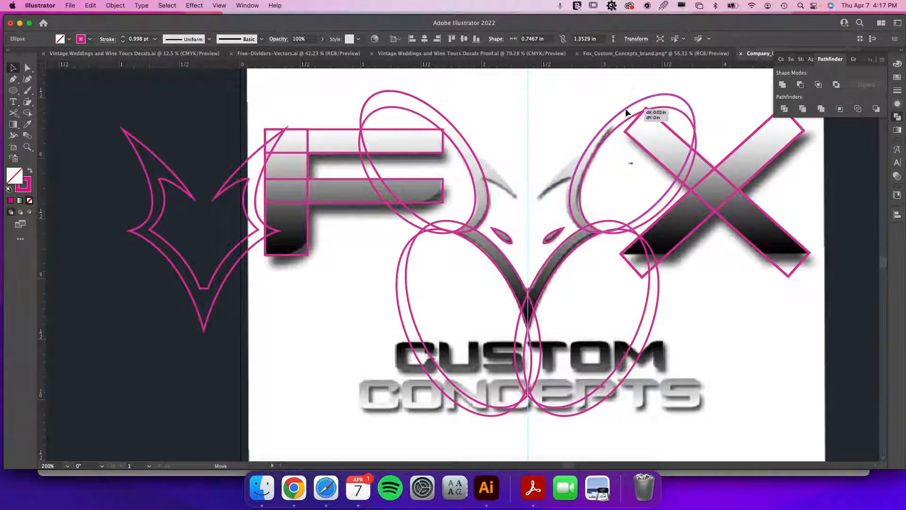
pyautogui.press('v')
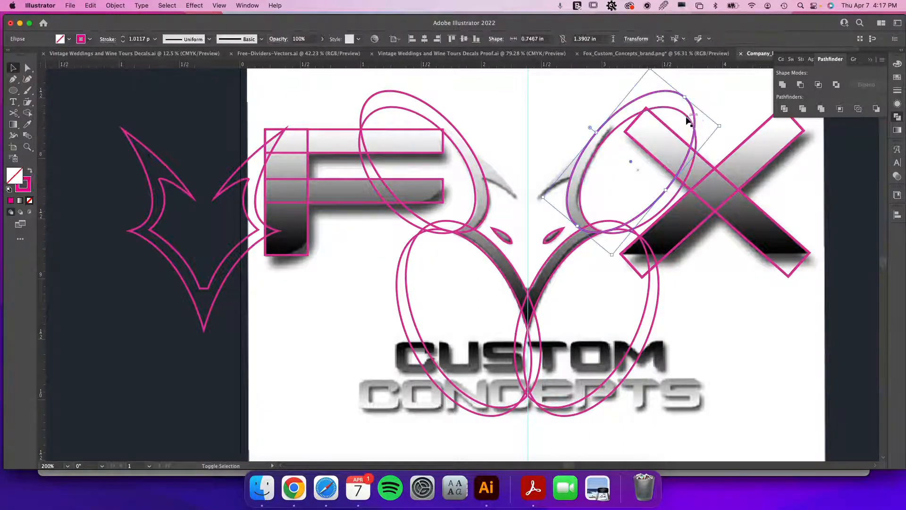
# Select all four ellipses and merge the fox outline regions with the Shape Builder tool.
pyautogui.keyDown('shift'); pyautogui.click(579, 236); pyautogui.keyUp('shift')
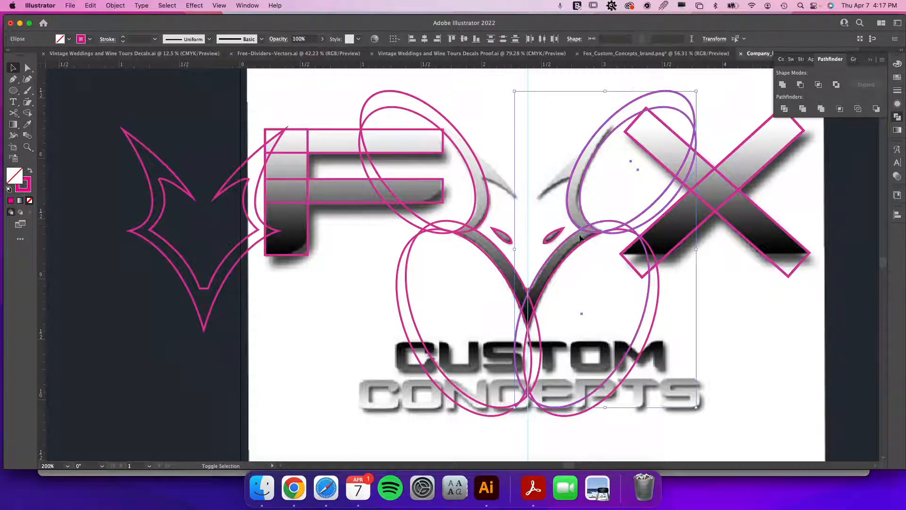
pyautogui.keyDown('shift'); pyautogui.click(493, 259); pyautogui.keyUp('shift')
pyautogui.keyDown('shift'); pyautogui.click(486, 219); pyautogui.keyUp('shift')
pyautogui.keyDown('shift'); pyautogui.click(486, 220); pyautogui.keyUp('shift')
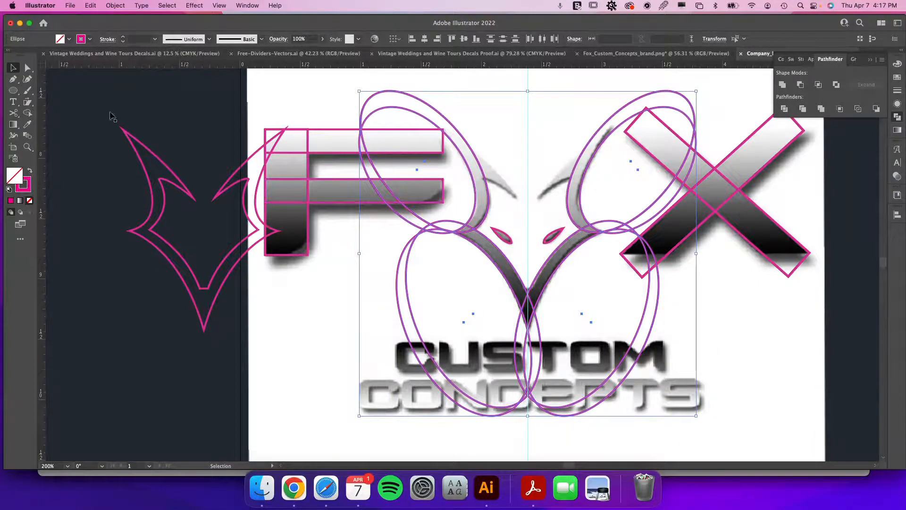
pyautogui.click(27, 113)
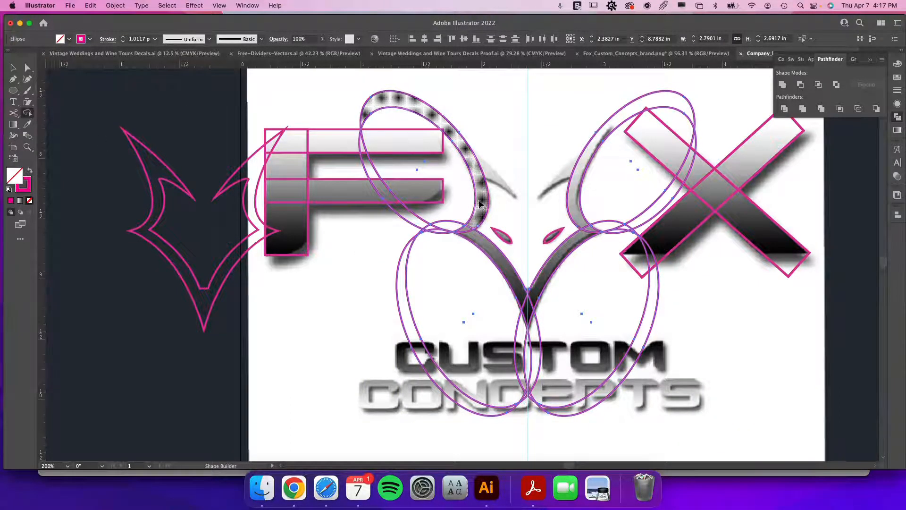
pyautogui.moveTo(468, 229); pyautogui.dragTo(489, 251)
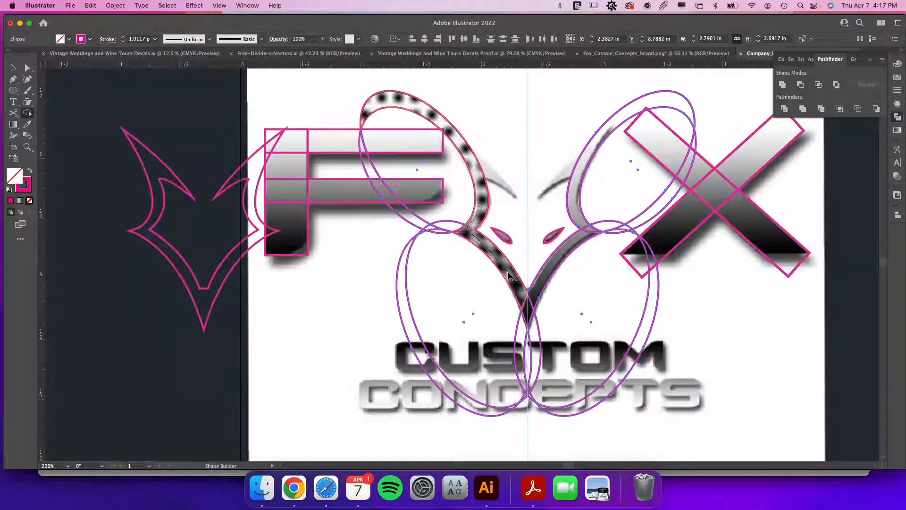
pyautogui.moveTo(508, 275)
pyautogui.mouseDown()
pyautogui.moveTo(529, 309)
pyautogui.moveTo(585, 228)
pyautogui.mouseUp()
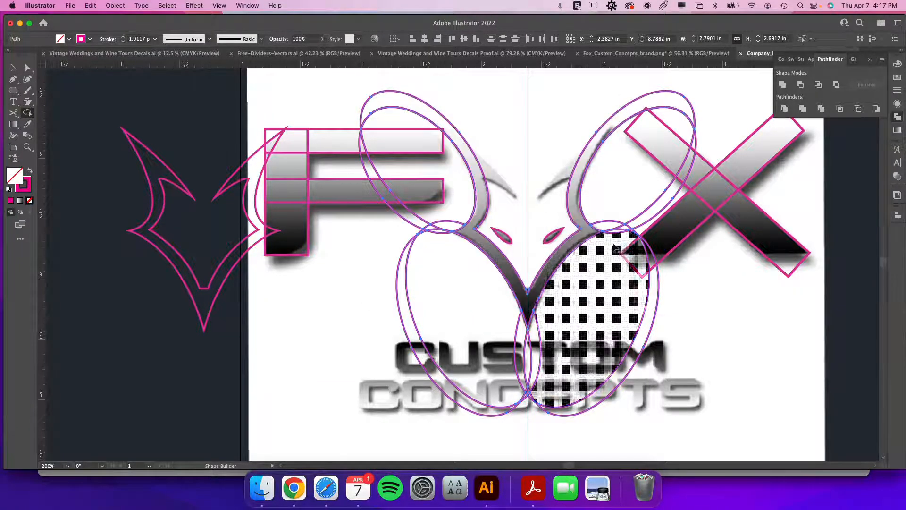
pyautogui.press('v')
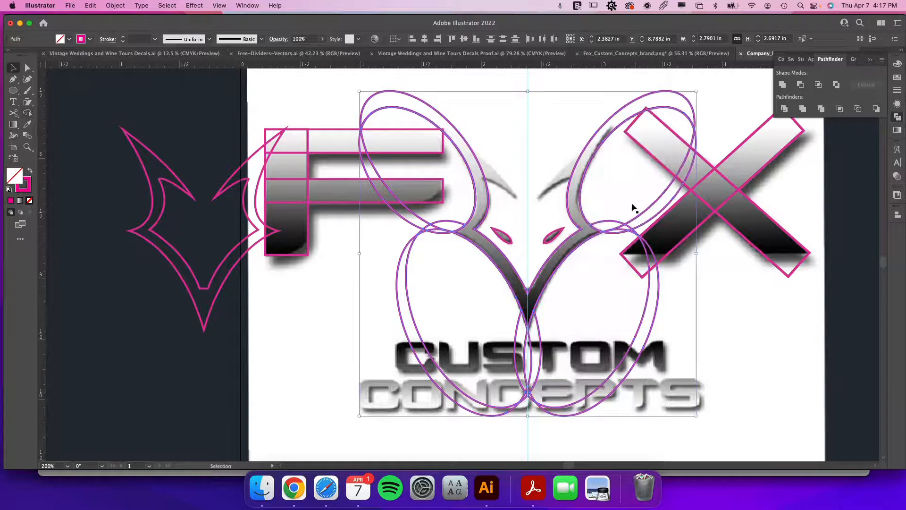
# Delete the leftover ellipse pieces on the fox's right side.
pyautogui.click(710, 299)
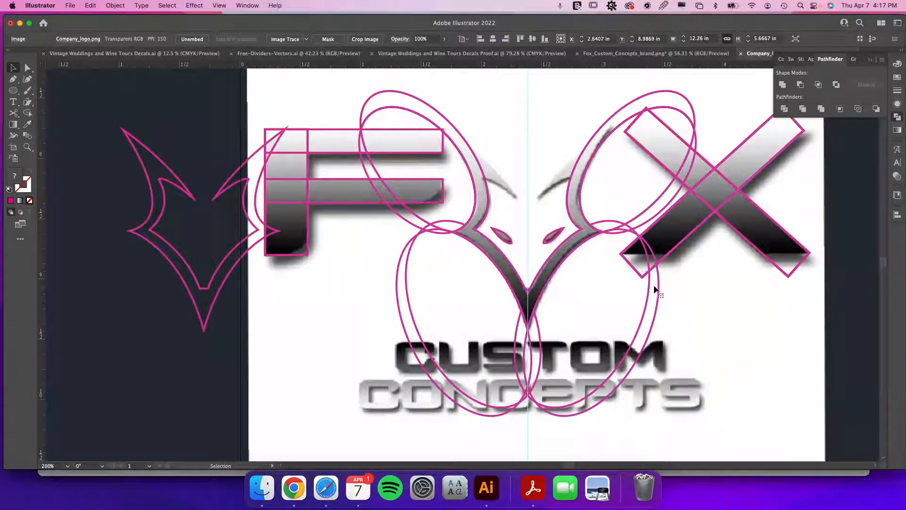
pyautogui.click(658, 292)
pyautogui.press('Delete')
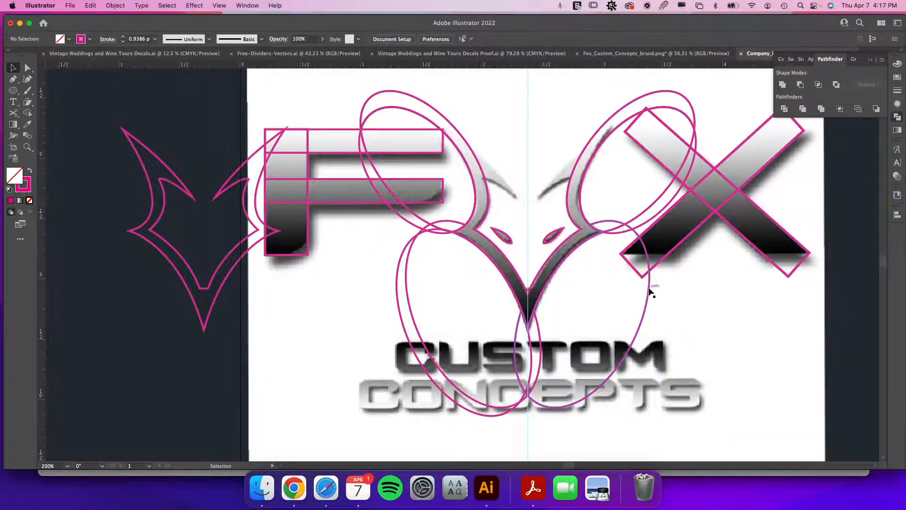
pyautogui.click(614, 230)
pyautogui.press('Delete')
pyautogui.hotkey('ctrl', 'y')
pyautogui.hotkey('ctrl', 'y')
# Delete the remaining ellipse pieces below and to the left of the fox outline.
pyautogui.click(541, 349)
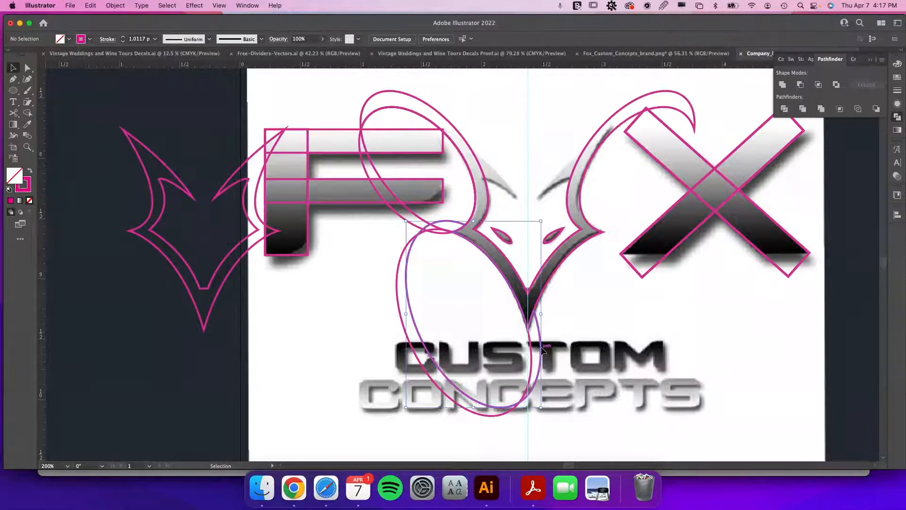
pyautogui.press('Delete')
pyautogui.click(531, 354)
pyautogui.press('Delete')
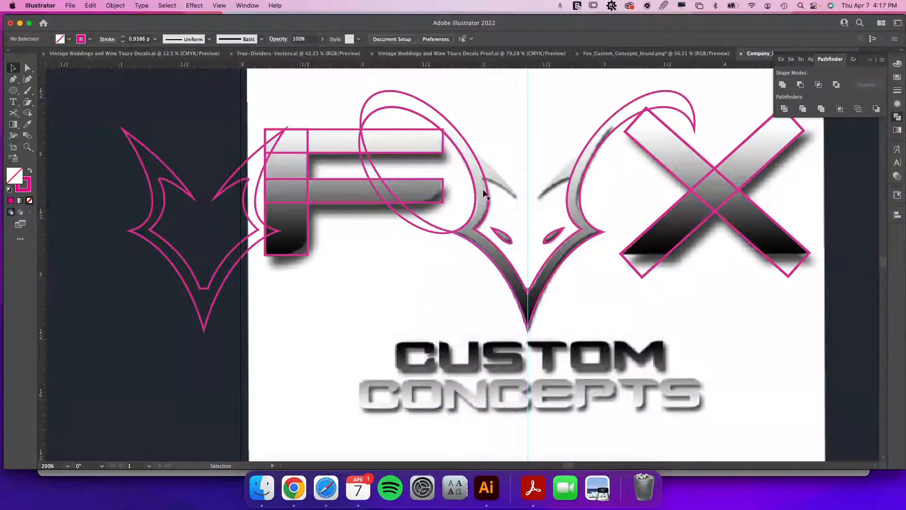
pyautogui.click(490, 197)
pyautogui.click(442, 232)
pyautogui.press('Delete')
pyautogui.click(433, 232)
pyautogui.press('Delete')
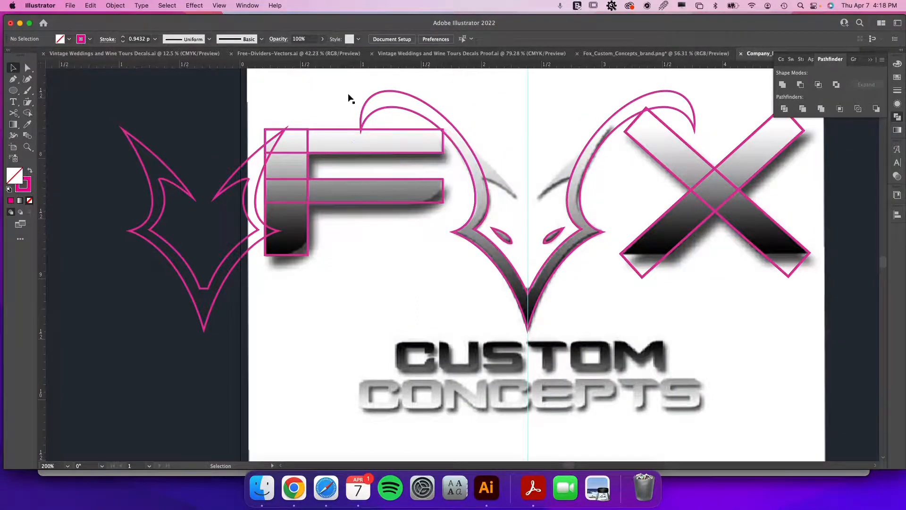
# Draw an ellipse about 1.08 × 1.17 in over the fox's left ear beside the F.
pyautogui.click(12, 90)
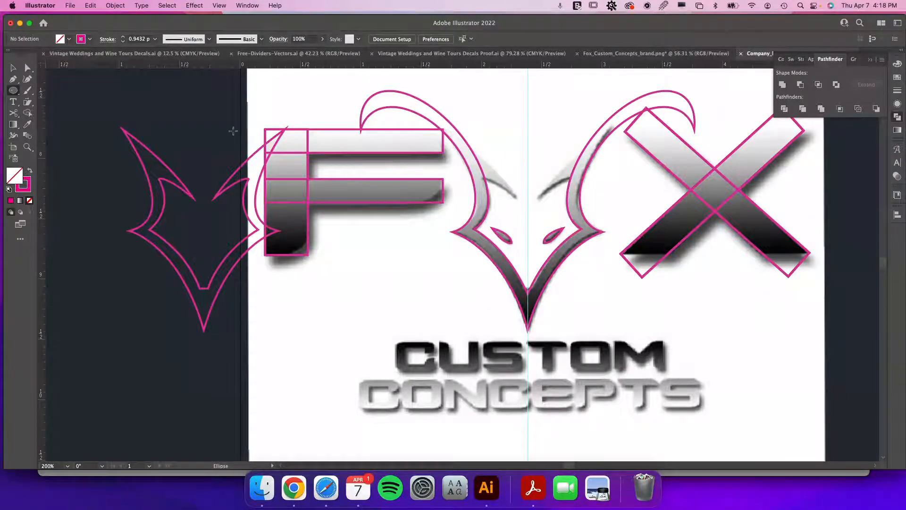
pyautogui.moveTo(361, 259); pyautogui.dragTo(484, 123)
pyautogui.moveTo(484, 123)
pyautogui.mouseDown()
pyautogui.moveTo(516, 170)
pyautogui.moveTo(580, 208)
pyautogui.moveTo(614, 243)
pyautogui.mouseUp()
pyautogui.press('z')
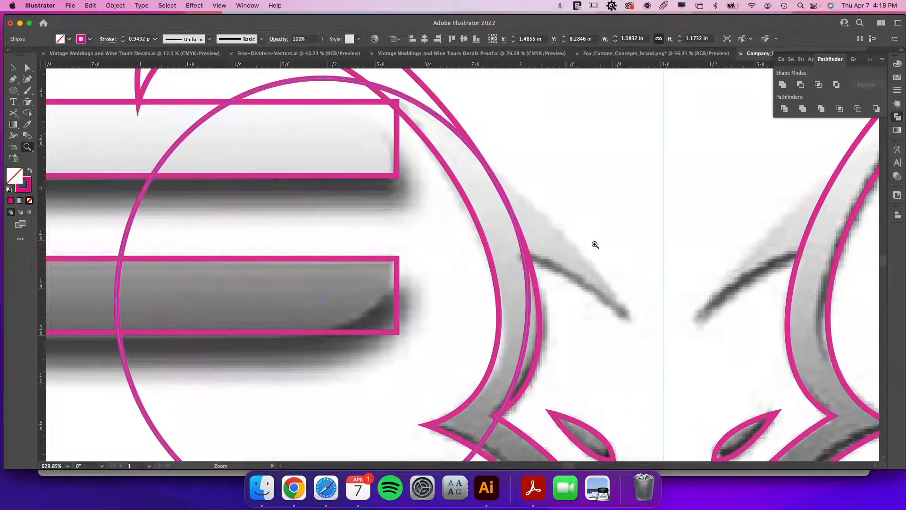
# Shorten the ear ellipse to about 1.08 × 1.09 in and fine-tune its edge against the ear curve in outline view.
pyautogui.press('v')
pyautogui.scroll(-5, 589, 245)
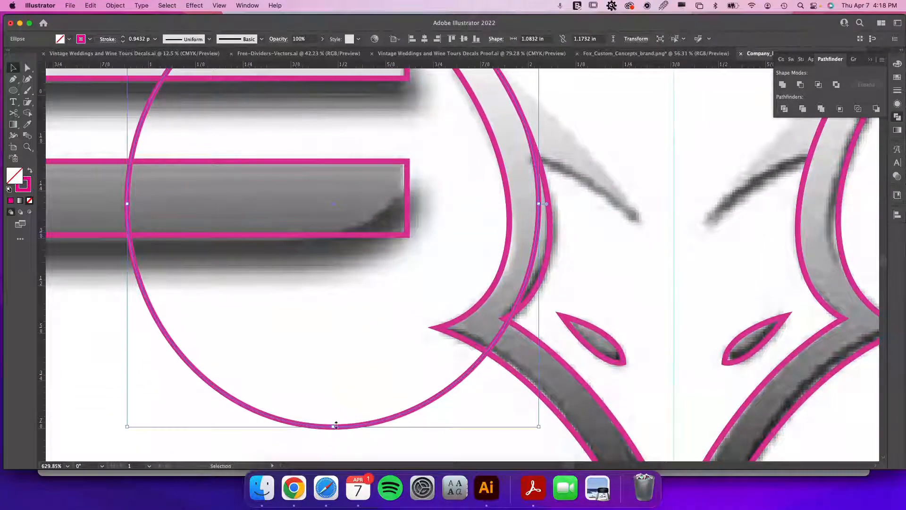
pyautogui.moveTo(333, 426); pyautogui.dragTo(333, 396)
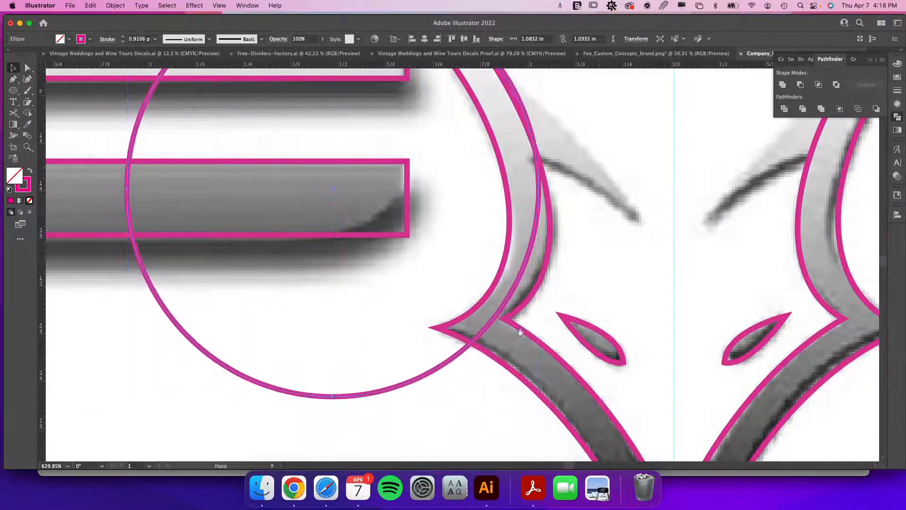
pyautogui.moveTo(569, 294); pyautogui.dragTo(528, 406)
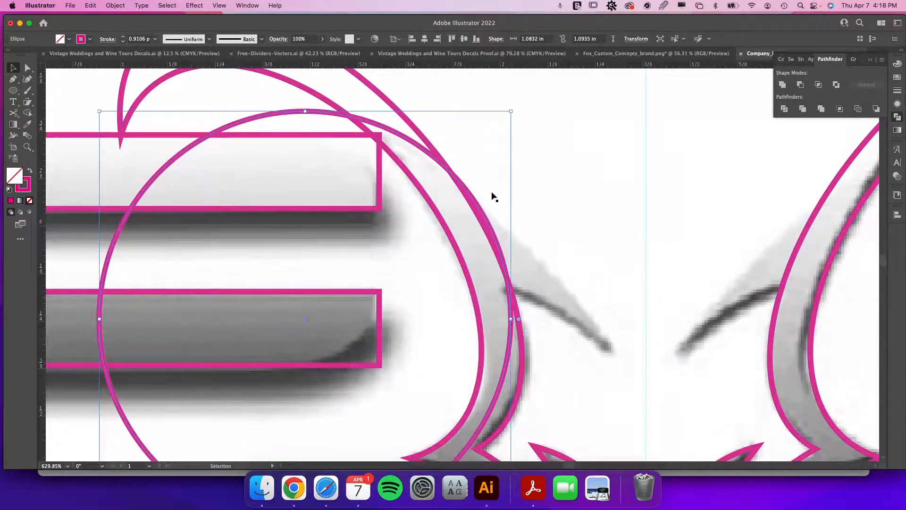
pyautogui.press('a')
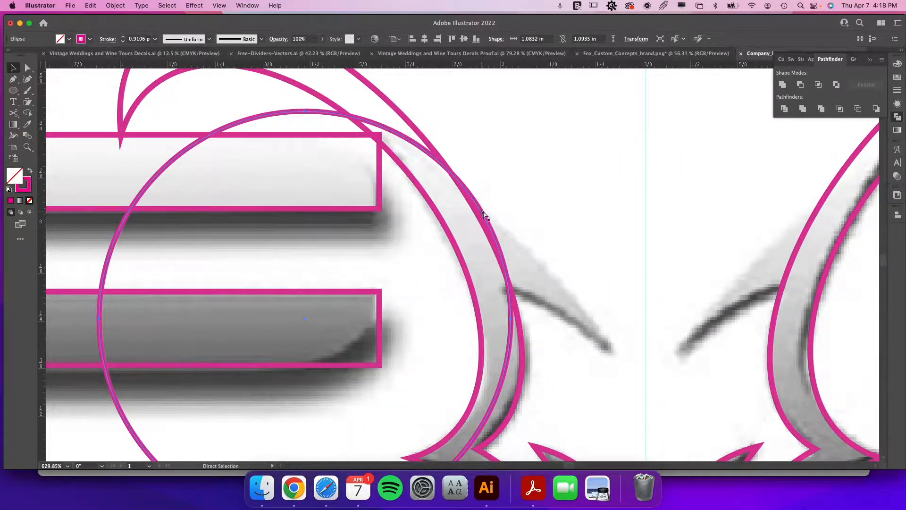
pyautogui.press('super+y')
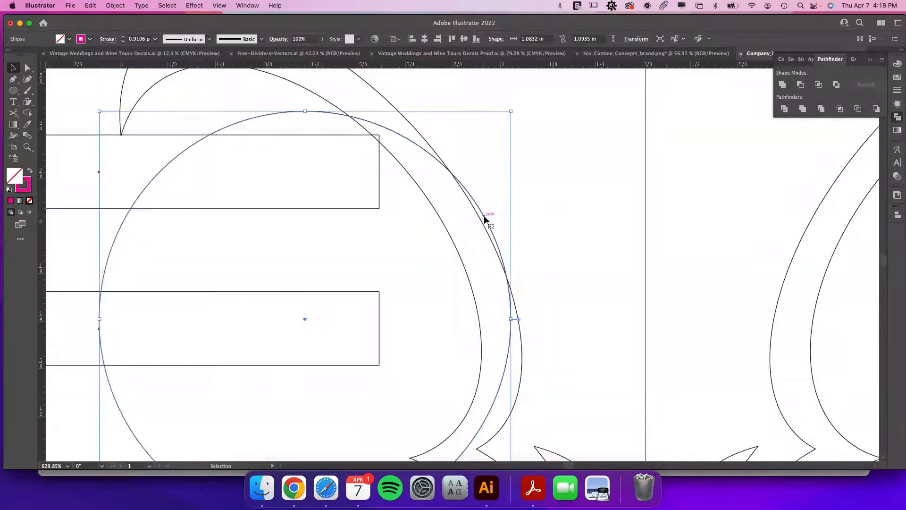
pyautogui.moveTo(483, 217); pyautogui.dragTo(479, 220)
pyautogui.press('super+y')
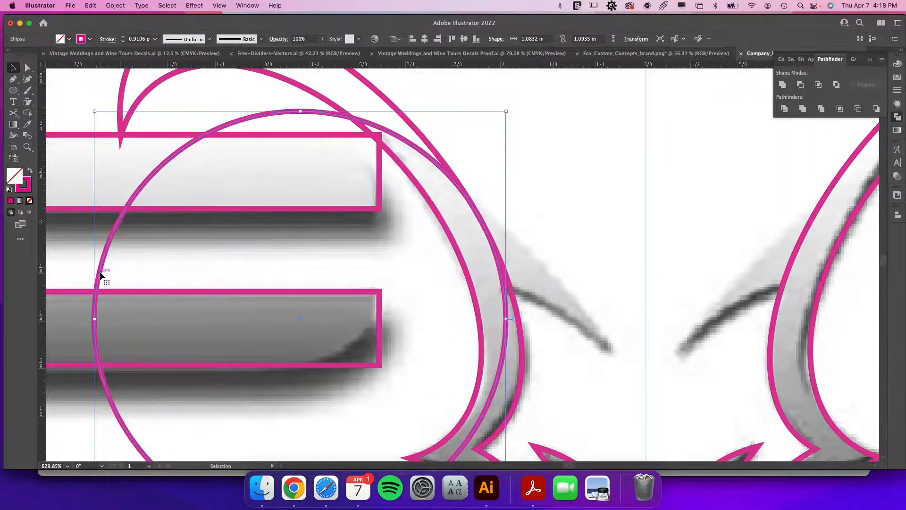
# Duplicate the ear ellipse and position the copy over the fox's right ear curve.
pyautogui.moveTo(100, 273); pyautogui.dragTo(677, 313)
pyautogui.moveTo(757, 310); pyautogui.dragTo(337, 326)
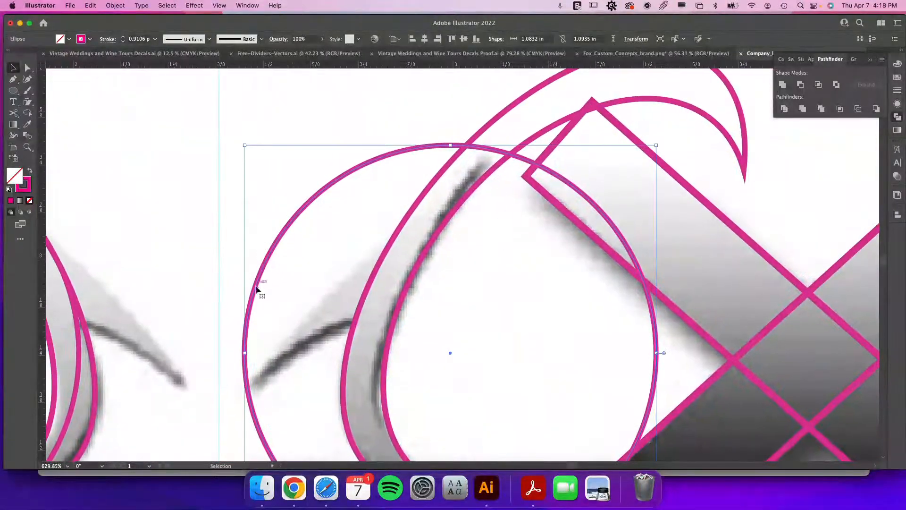
pyautogui.moveTo(256, 290); pyautogui.dragTo(370, 289)
pyautogui.press('super+y')
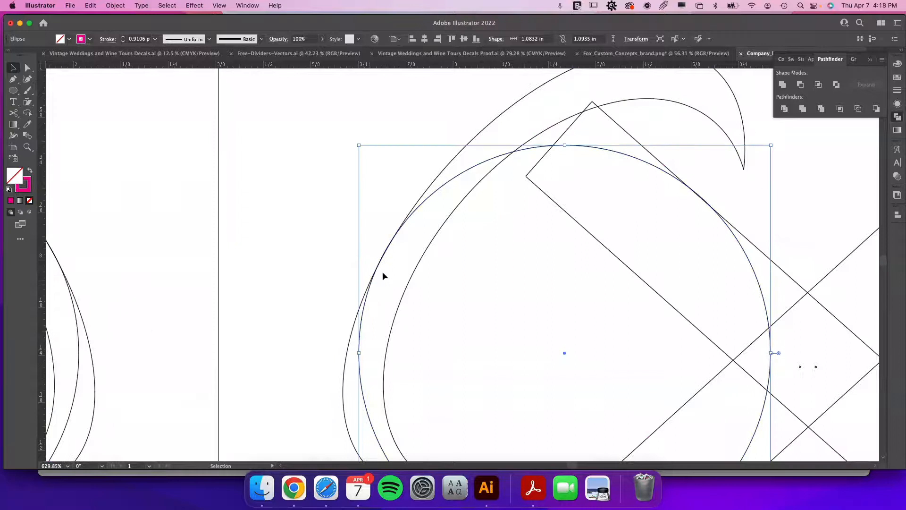
# Select both ear ellipses and the fox outline, then merge the ear curve regions into the fox shape with Shape Builder.
pyautogui.press('a')
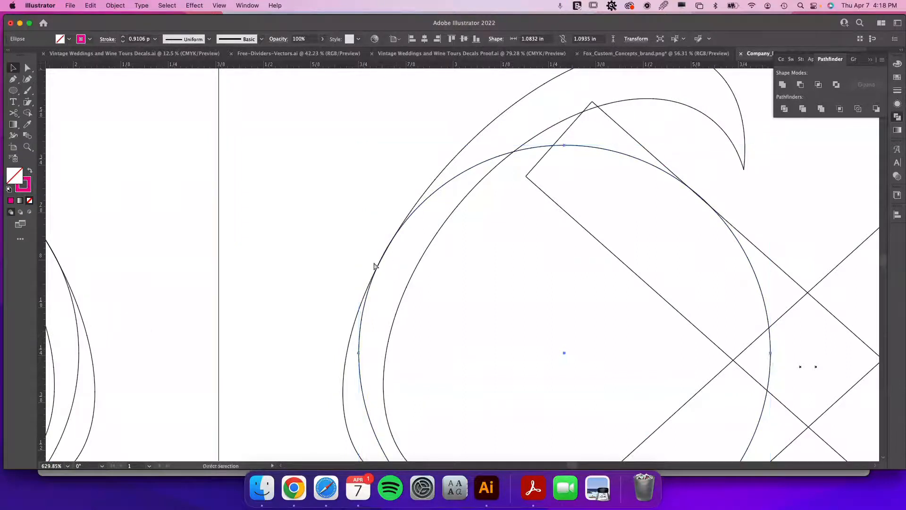
pyautogui.press('super+minus')
pyautogui.press('super+minus')
pyautogui.press('super+minus')
pyautogui.press('super+y')
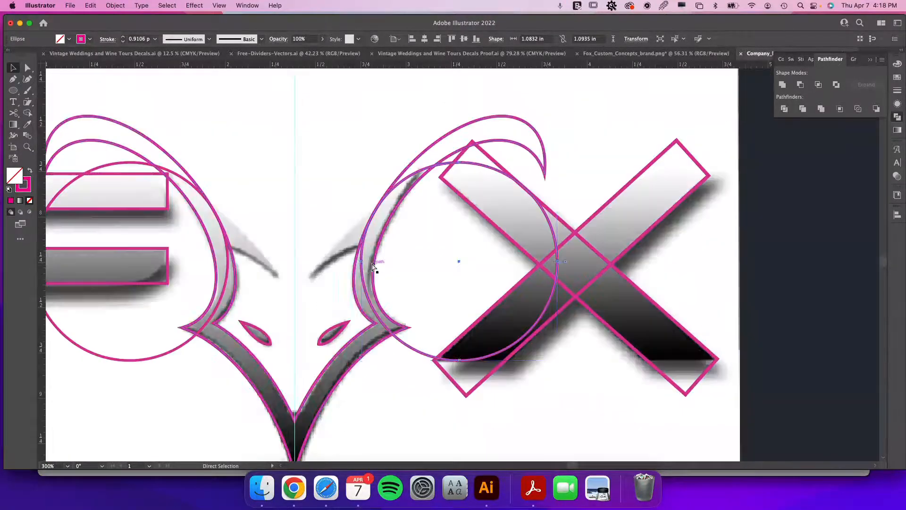
pyautogui.moveTo(438, 254); pyautogui.dragTo(612, 271)
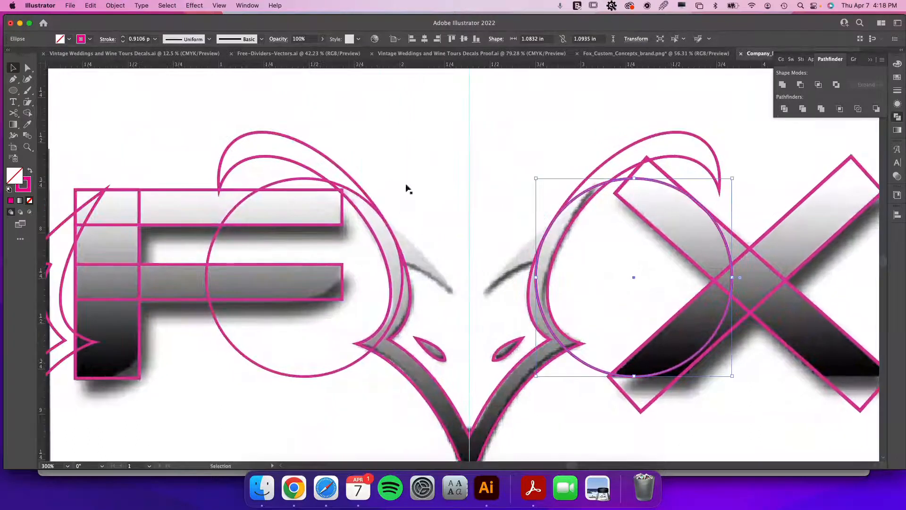
pyautogui.click(27, 113)
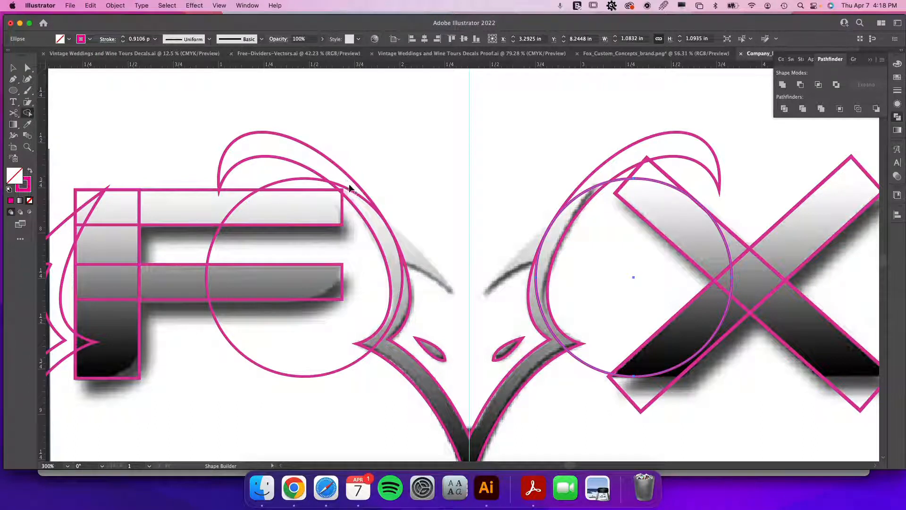
pyautogui.press('v')
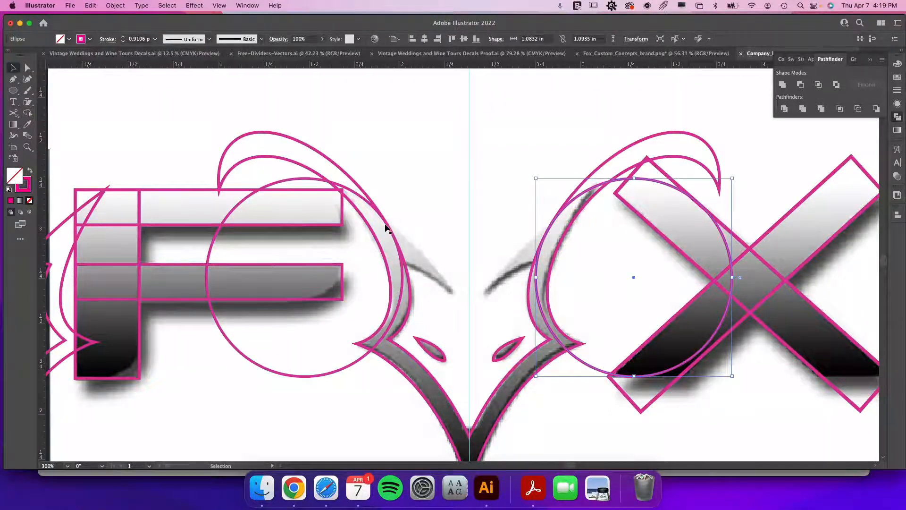
pyautogui.click(386, 222)
pyautogui.keyDown('shift'); pyautogui.click(369, 200); pyautogui.keyUp('shift')
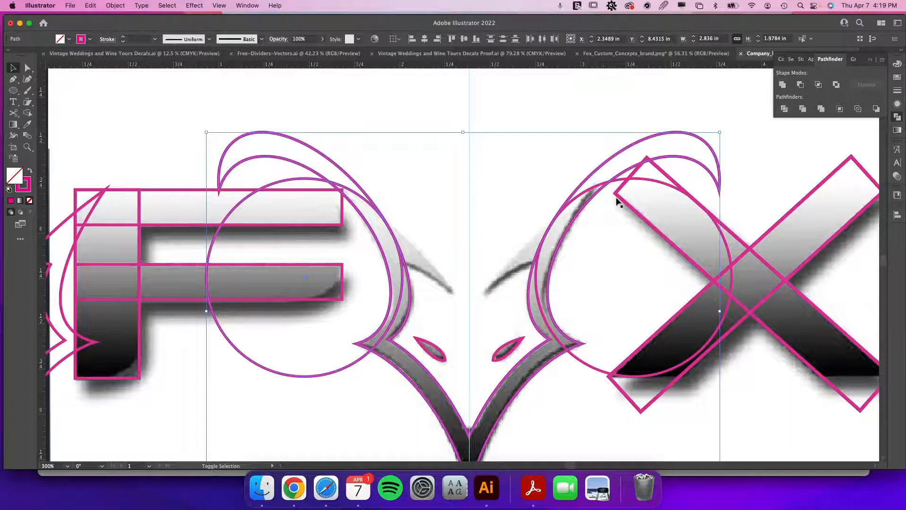
pyautogui.keyDown('shift'); pyautogui.click(597, 187); pyautogui.keyUp('shift')
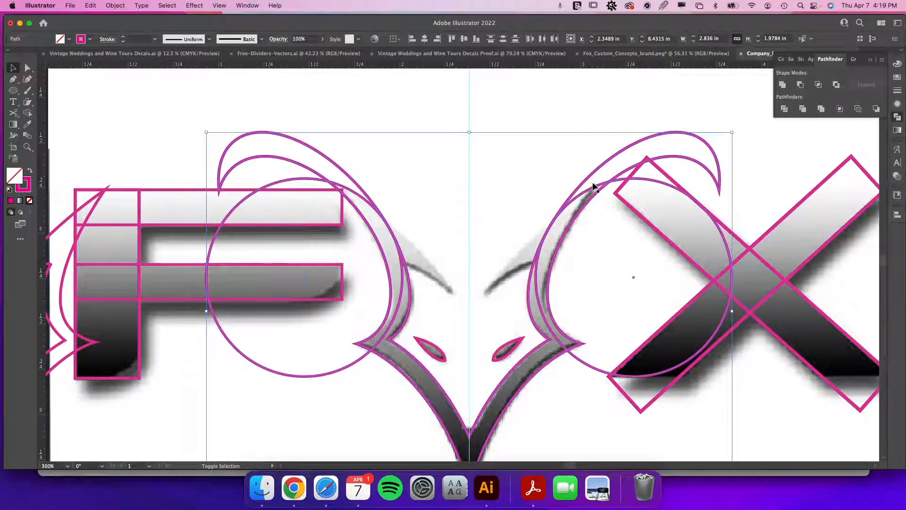
pyautogui.click(28, 112)
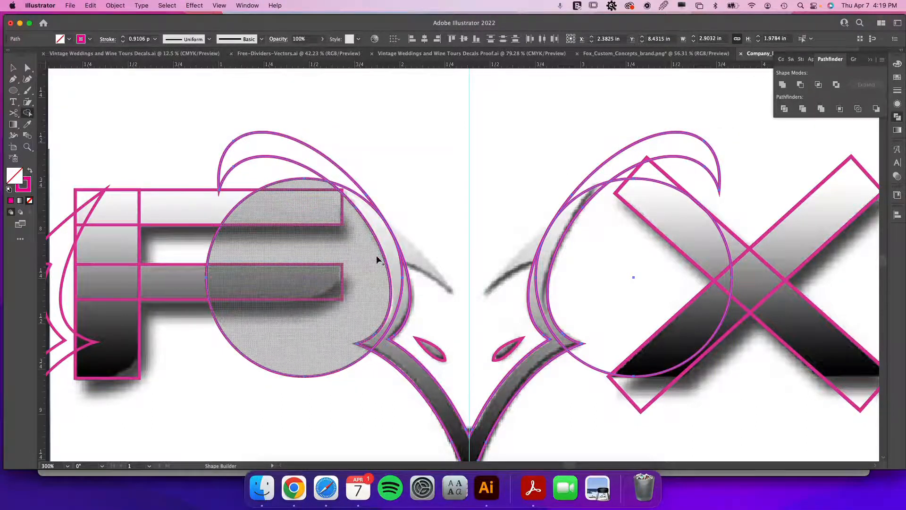
pyautogui.moveTo(396, 274)
pyautogui.mouseDown()
pyautogui.moveTo(402, 300)
pyautogui.moveTo(385, 336)
pyautogui.moveTo(399, 358)
pyautogui.mouseUp()
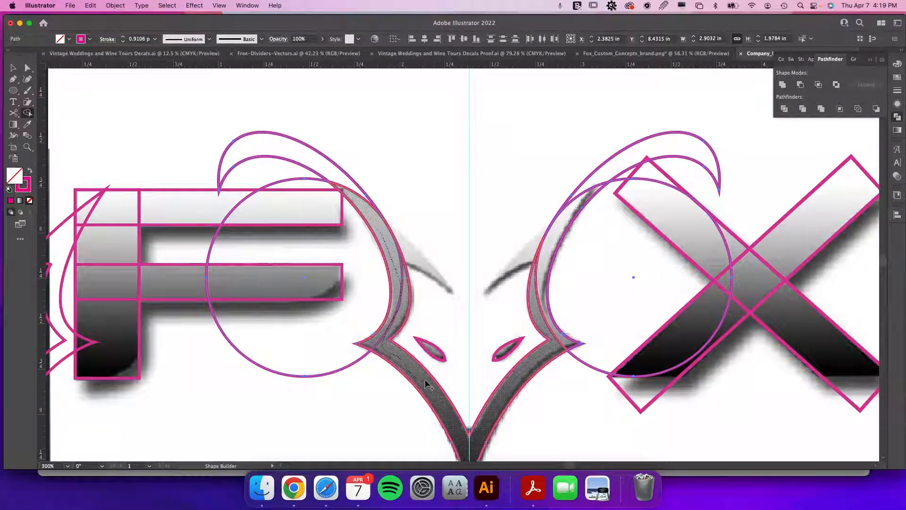
pyautogui.moveTo(430, 383)
pyautogui.mouseDown()
pyautogui.moveTo(463, 447)
pyautogui.moveTo(473, 444)
pyautogui.moveTo(533, 365)
pyautogui.moveTo(520, 364)
pyautogui.moveTo(563, 343)
pyautogui.mouseUp()
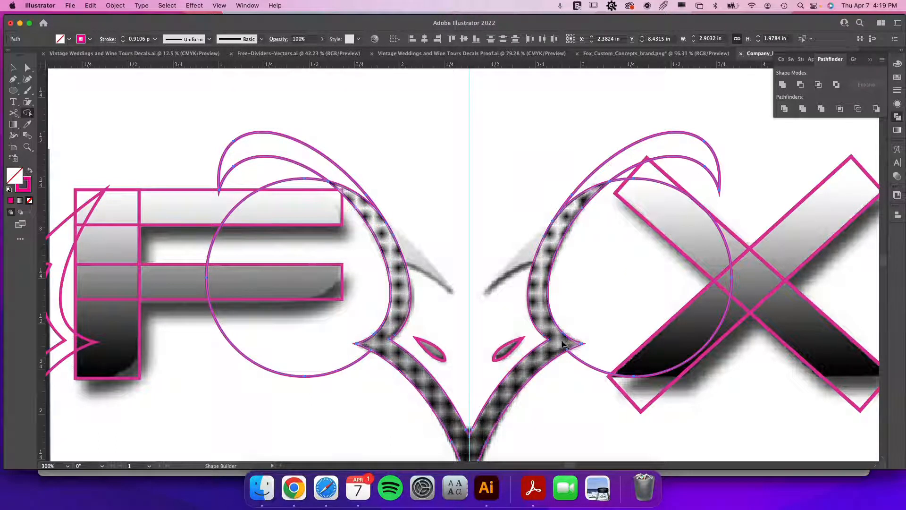
# Delete the leftover ellipse pieces around the ears and the ellipse over the F.
pyautogui.press('v')
pyautogui.click(604, 152)
pyautogui.click(612, 159)
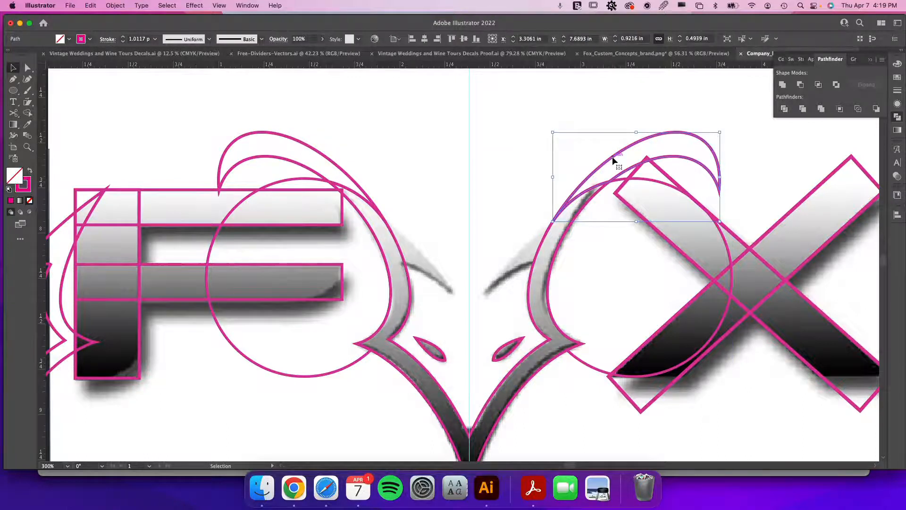
pyautogui.press('Delete')
pyautogui.click(621, 184)
pyautogui.press('Delete')
pyautogui.click(333, 162)
pyautogui.press('Delete')
pyautogui.click(297, 181)
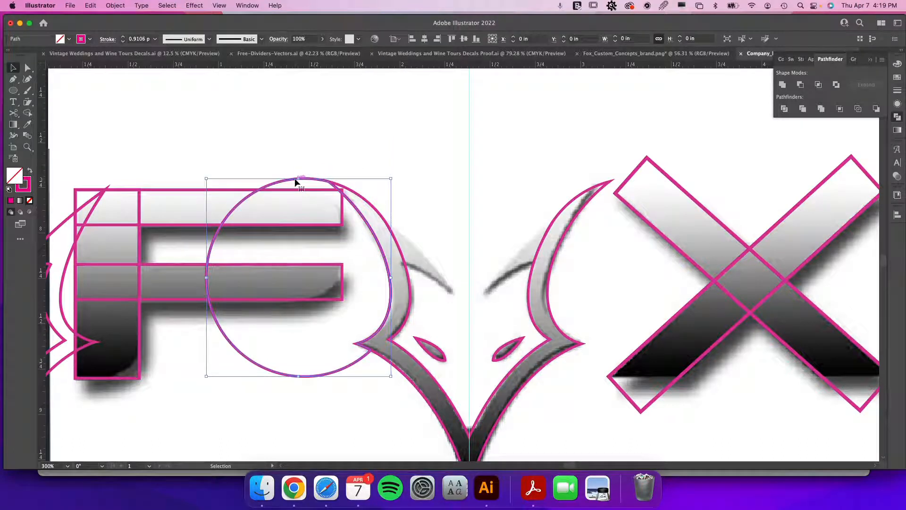
pyautogui.press('Delete')
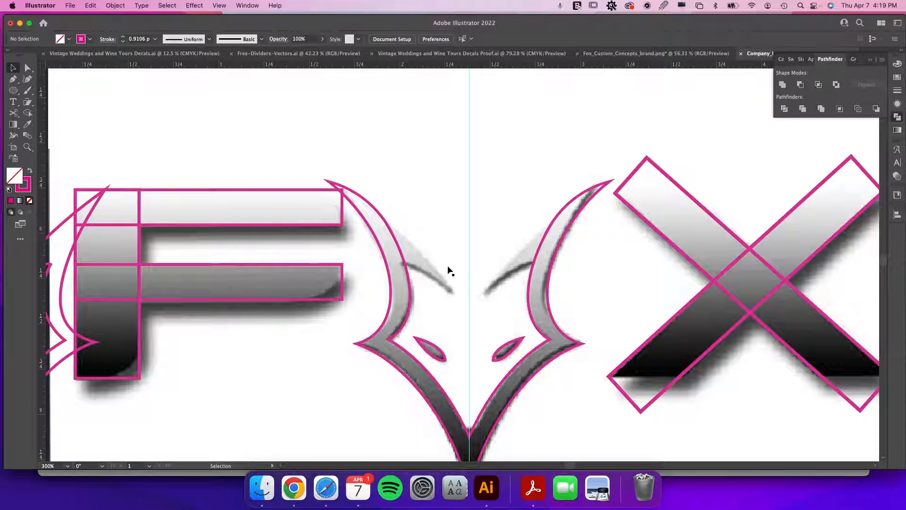
# Draw a curved pen path tracing the inner tip of the fox's left ear.
pyautogui.press('p')
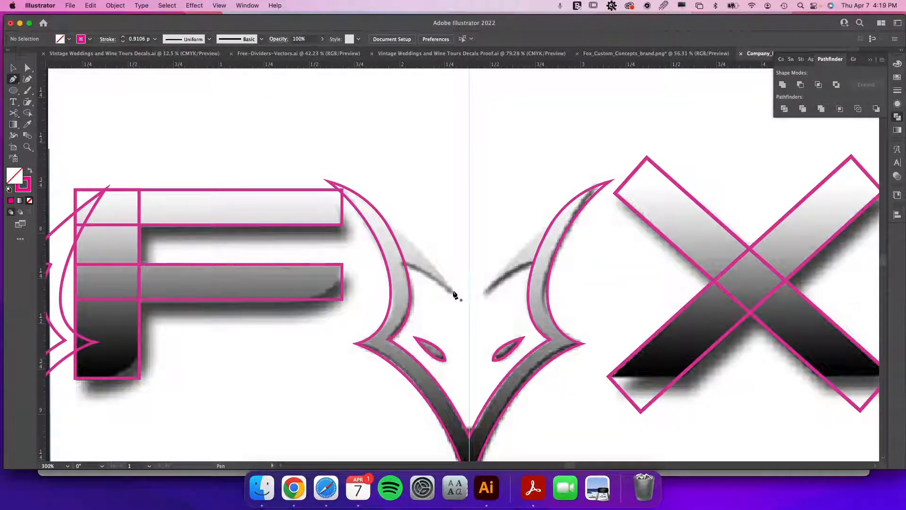
pyautogui.click(452, 291)
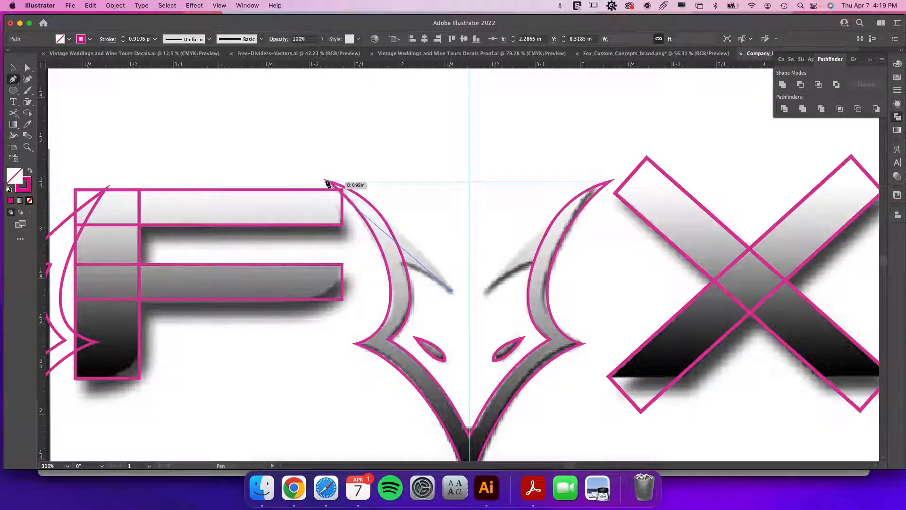
pyautogui.moveTo(330, 182); pyautogui.dragTo(407, 272)
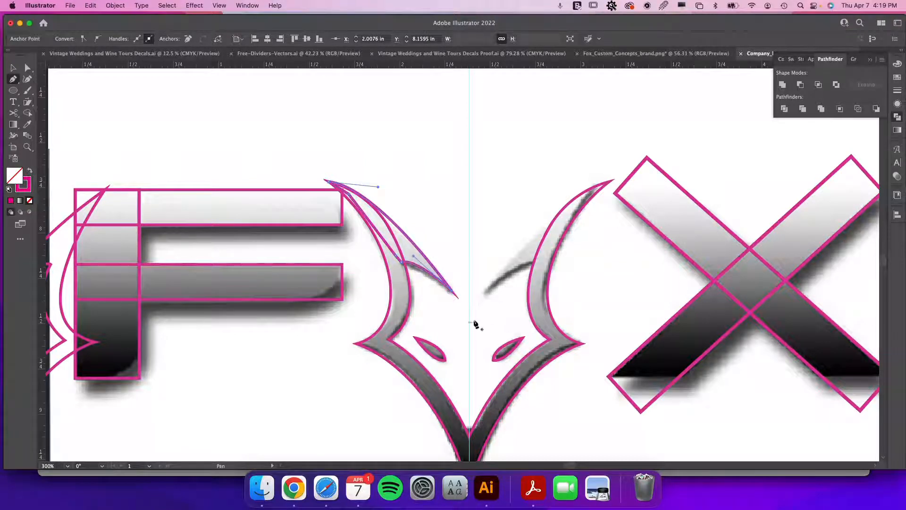
pyautogui.press('v')
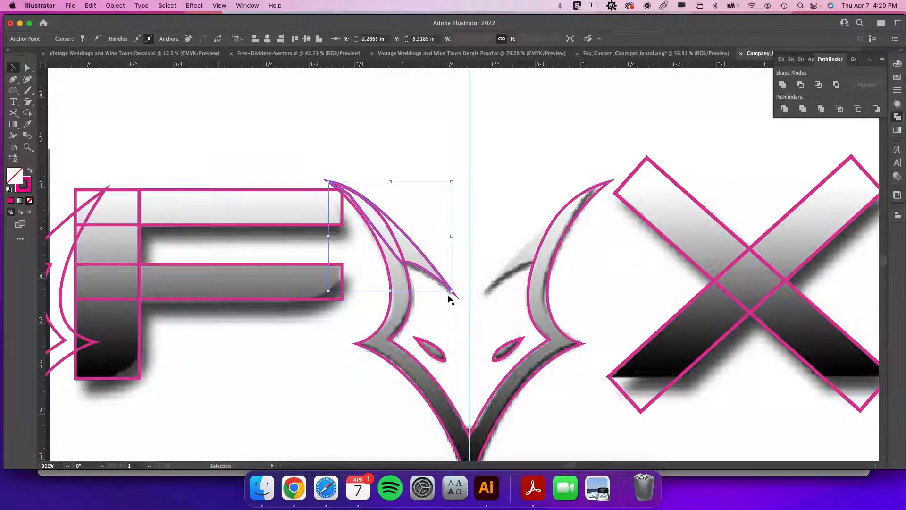
# Duplicate the ear tip path, reflect it horizontally, and position the copy over the right ear tip.
pyautogui.moveTo(416, 248); pyautogui.dragTo(560, 248)
pyautogui.rightClick(561, 234)
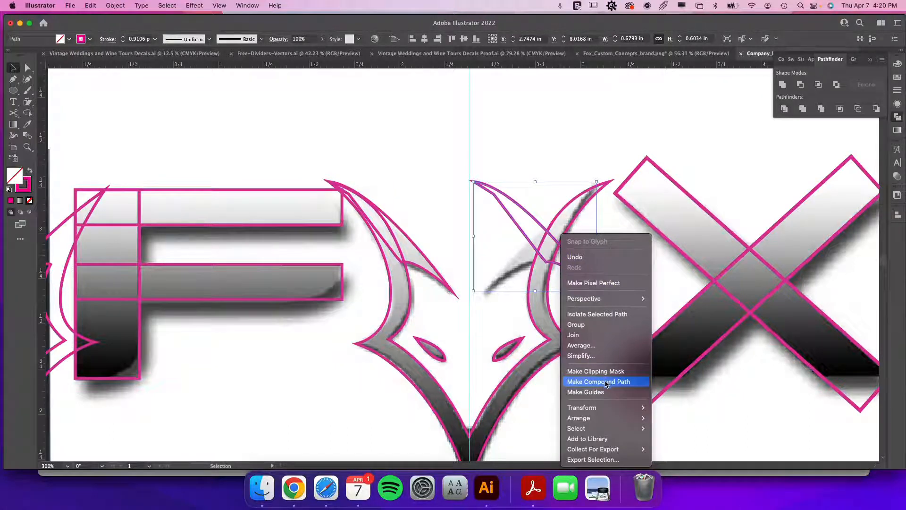
pyautogui.moveTo(599, 409)
pyautogui.click(681, 409)
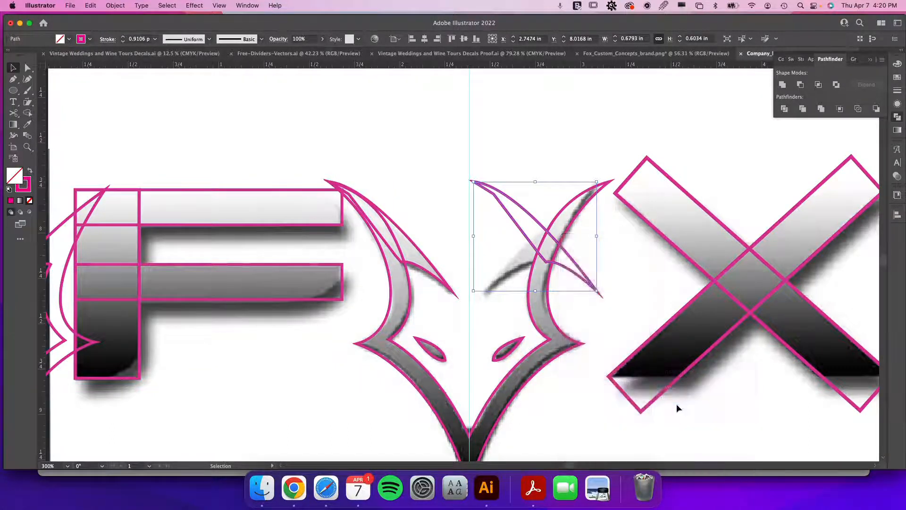
pyautogui.click(373, 332)
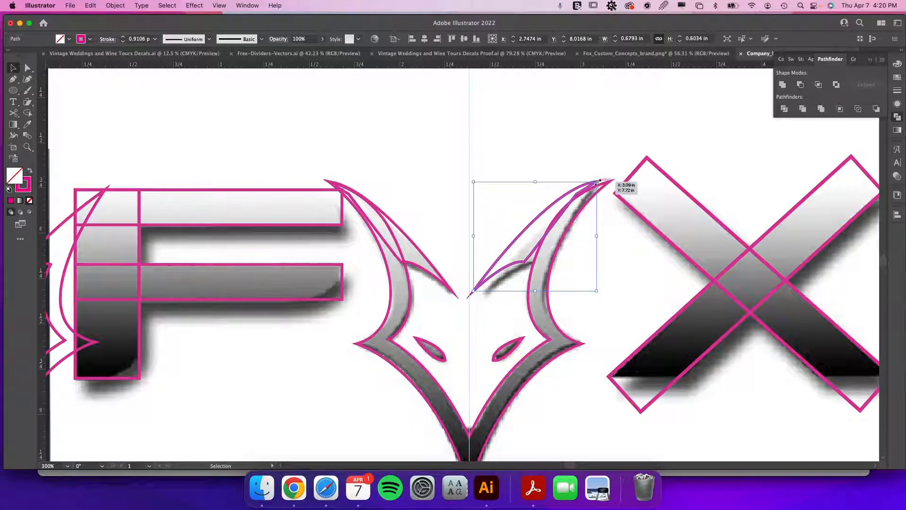
pyautogui.moveTo(512, 254); pyautogui.dragTo(518, 249)
# Align the reflected path's tip point with the right ear's outline tip in outline view.
pyautogui.press('super+space')
pyautogui.moveTo(597, 178); pyautogui.dragTo(820, 347)
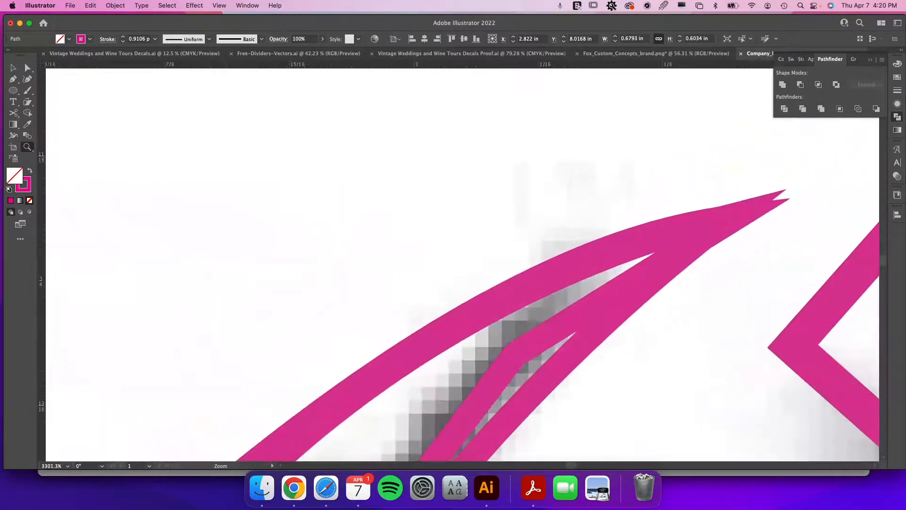
pyautogui.press('super+y')
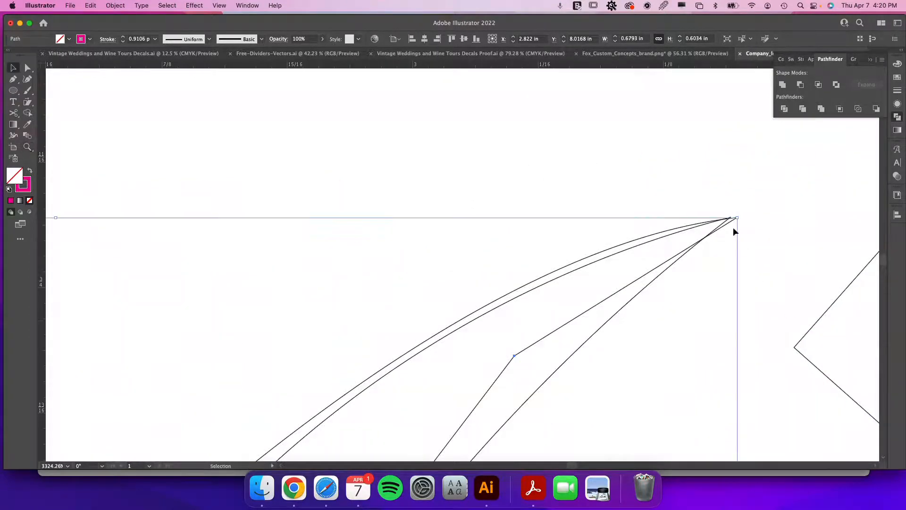
pyautogui.moveTo(729, 222); pyautogui.dragTo(723, 222)
pyautogui.press('super+minus')
pyautogui.press('super+minus')
pyautogui.press('super+minus')
pyautogui.press('super+minus')
pyautogui.press('super+minus')
pyautogui.press('super+minus')
pyautogui.press('super+minus')
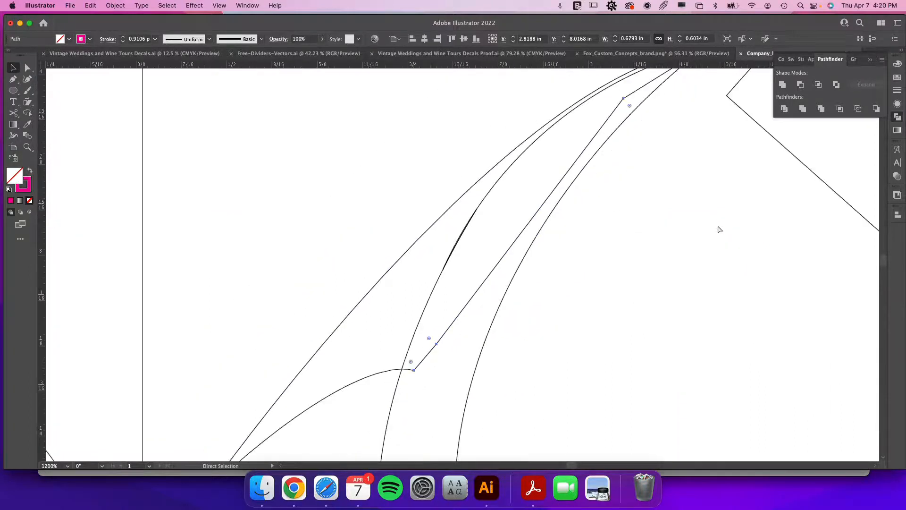
pyautogui.press('z')
pyautogui.moveTo(163, 183); pyautogui.dragTo(158, 232)
pyautogui.press('v')
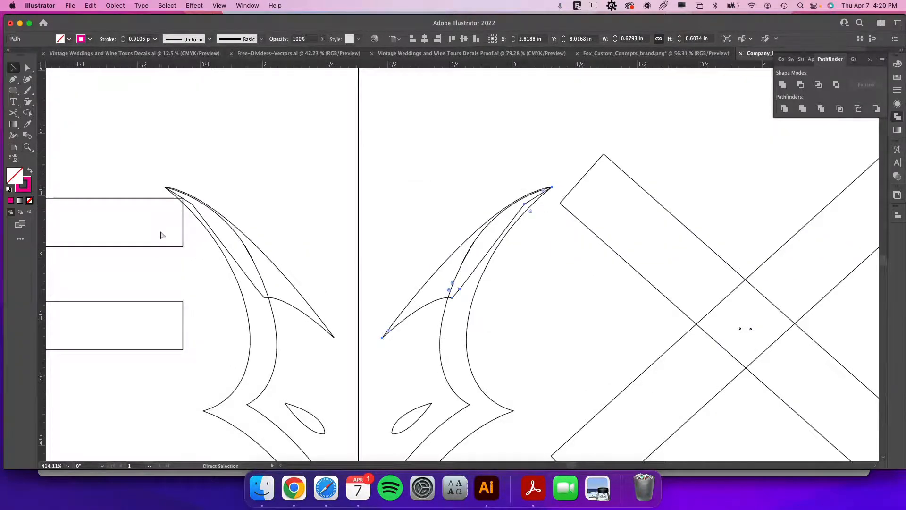
# Unite the fox outline with the two ear tip paths using Pathfinder.
pyautogui.press('super+y')
pyautogui.moveTo(452, 297); pyautogui.dragTo(648, 243)
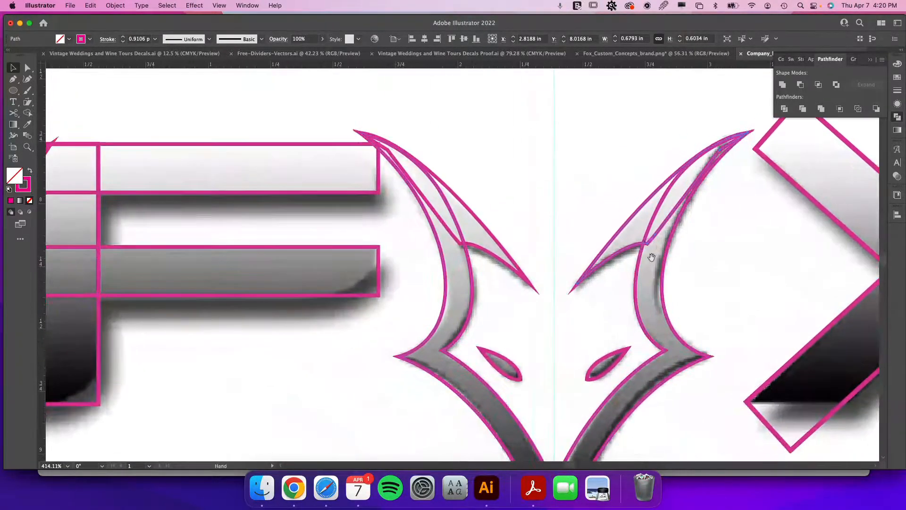
pyautogui.keyDown('shift'); pyautogui.click(511, 260); pyautogui.keyUp('shift')
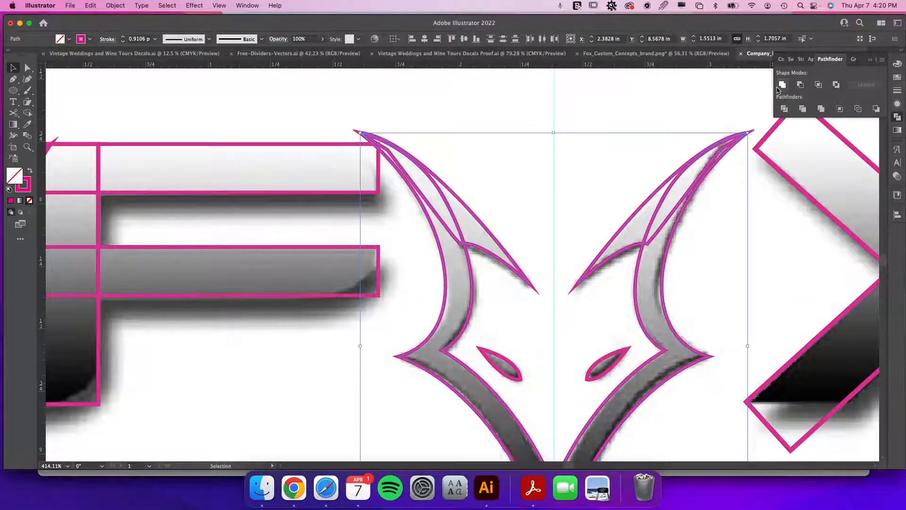
pyautogui.click(781, 87)
pyautogui.press('super+z')
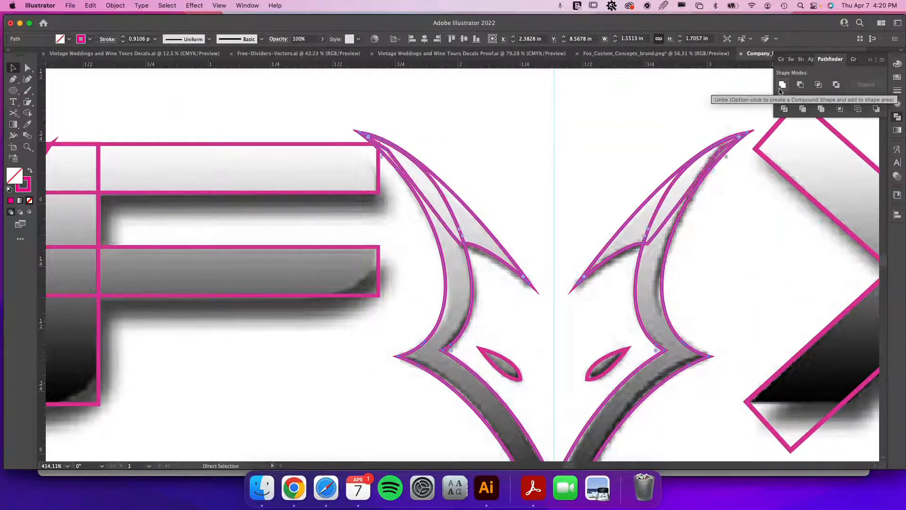
pyautogui.click(782, 85)
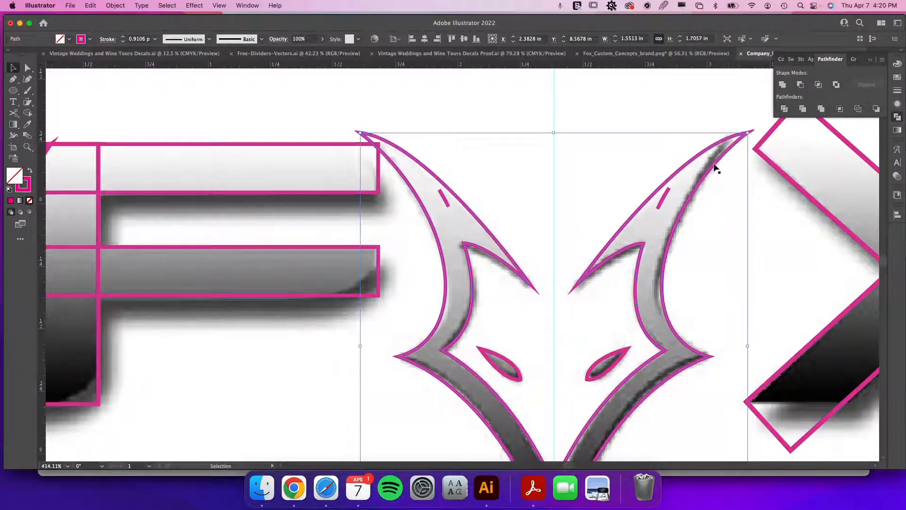
# Delete the small leftover fragment inside the fox's right ear.
pyautogui.click(667, 192)
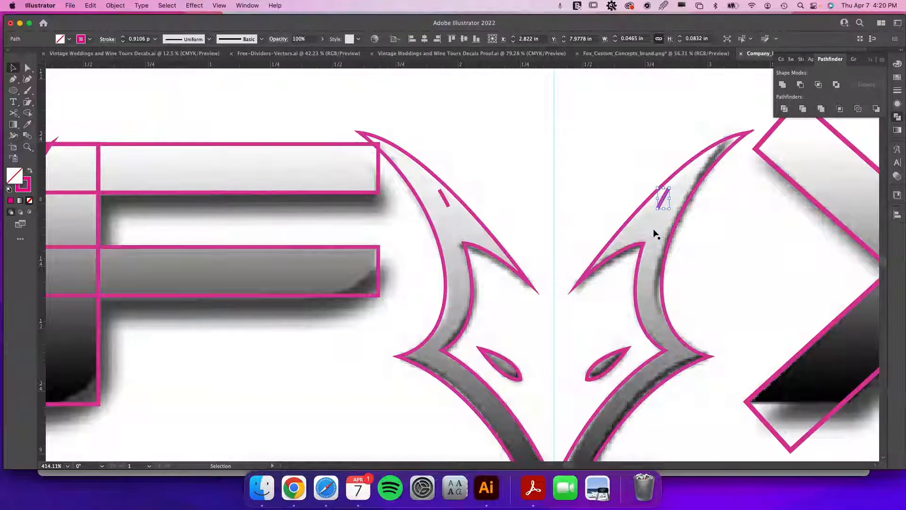
pyautogui.press('Delete')
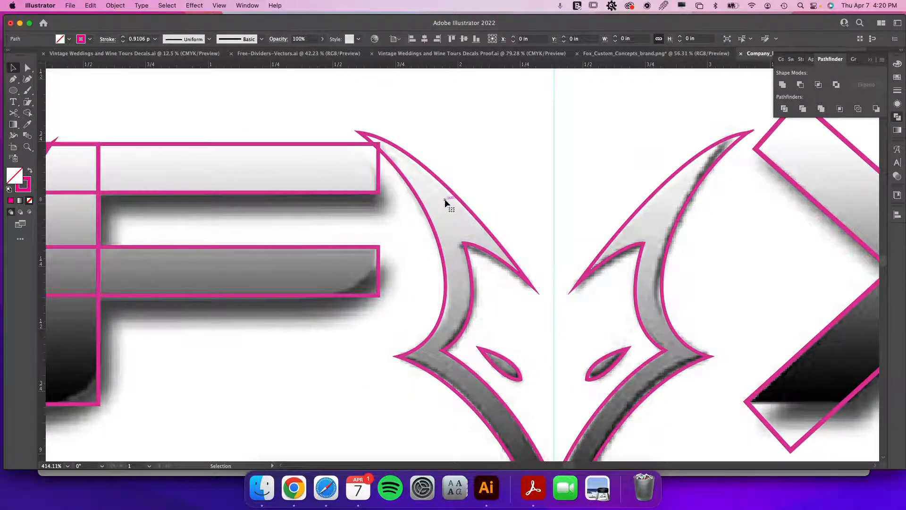
# Move the spare fox outline copy further left onto the pasteboard, clear of the F.
pyautogui.scroll(-2, 443, 231)
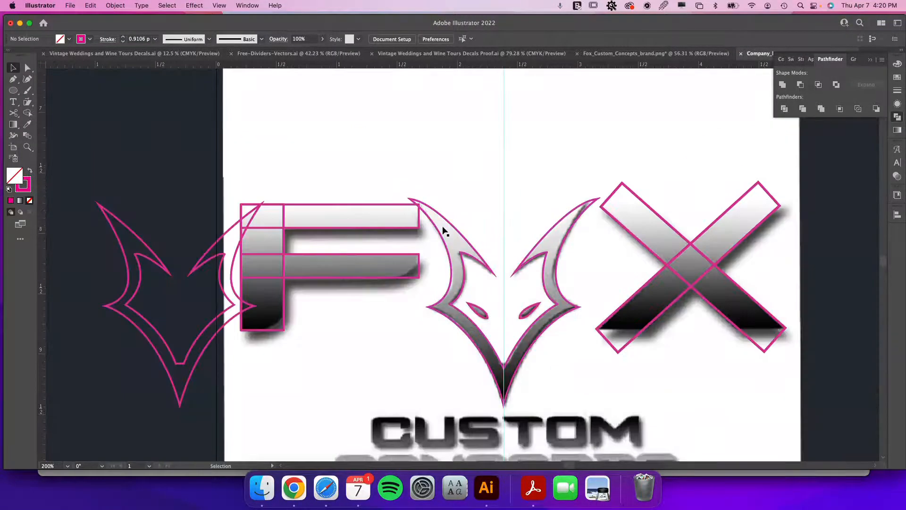
pyautogui.scroll(-2, 541, 363)
pyautogui.hscroll(-2, 541, 364)
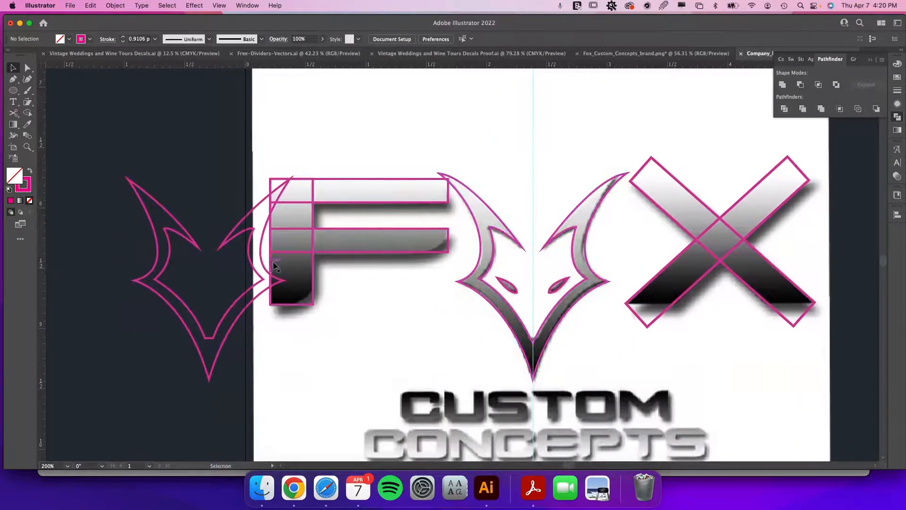
pyautogui.moveTo(268, 266); pyautogui.dragTo(182, 259)
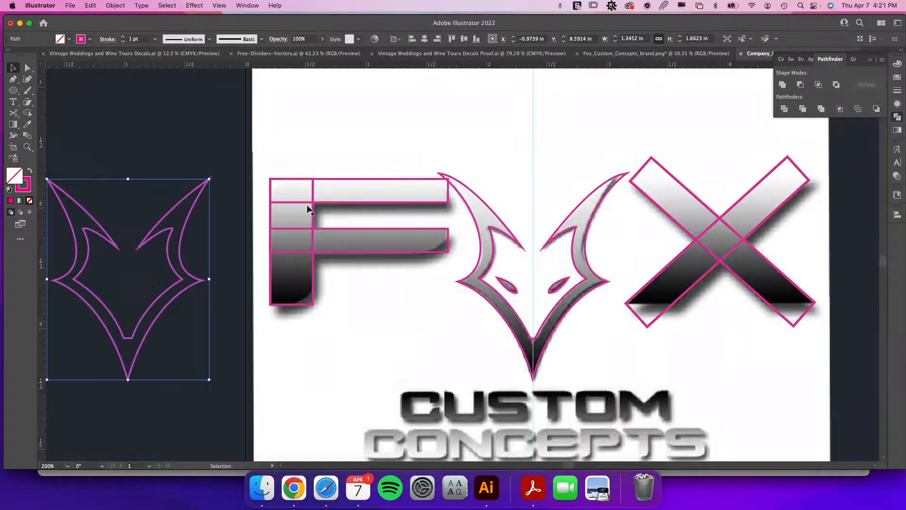
# Round the top corners of the F's top bar rectangle to about 0.19 in.
pyautogui.press('z')
pyautogui.moveTo(311, 209); pyautogui.dragTo(404, 235)
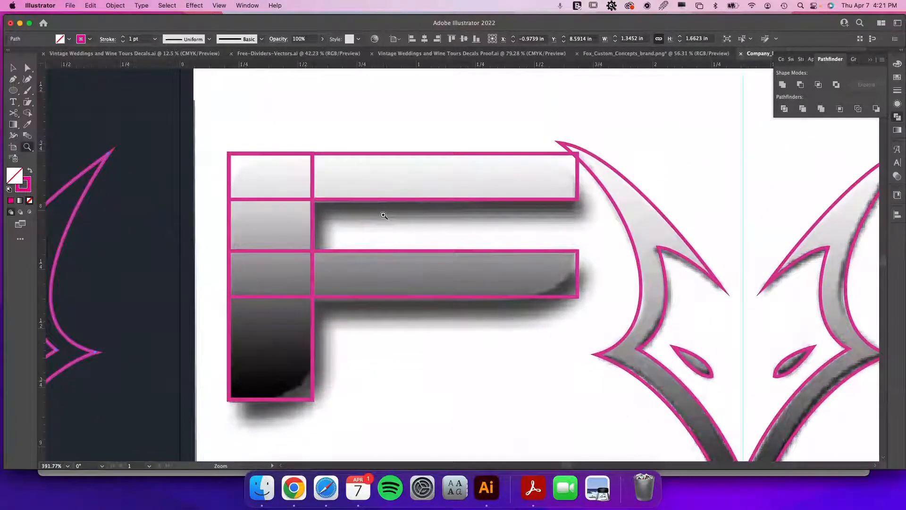
pyautogui.press('v')
pyautogui.click(326, 163)
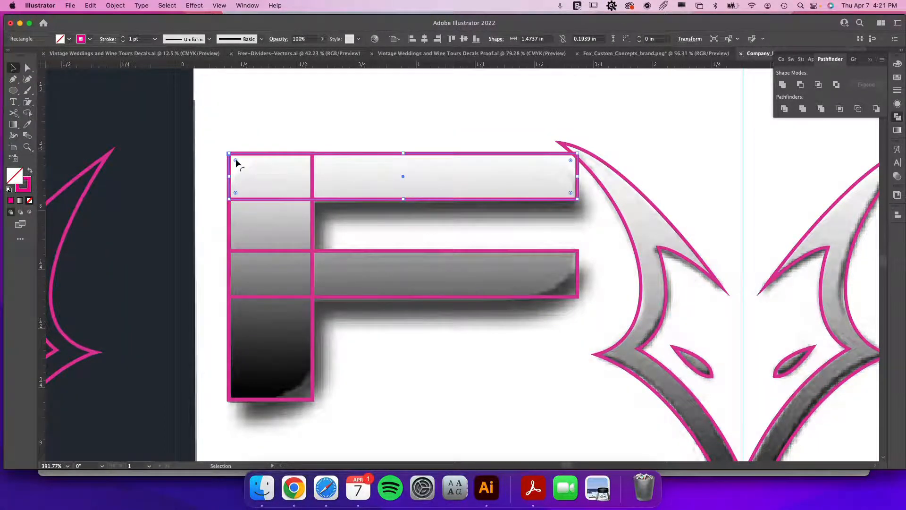
pyautogui.press('a')
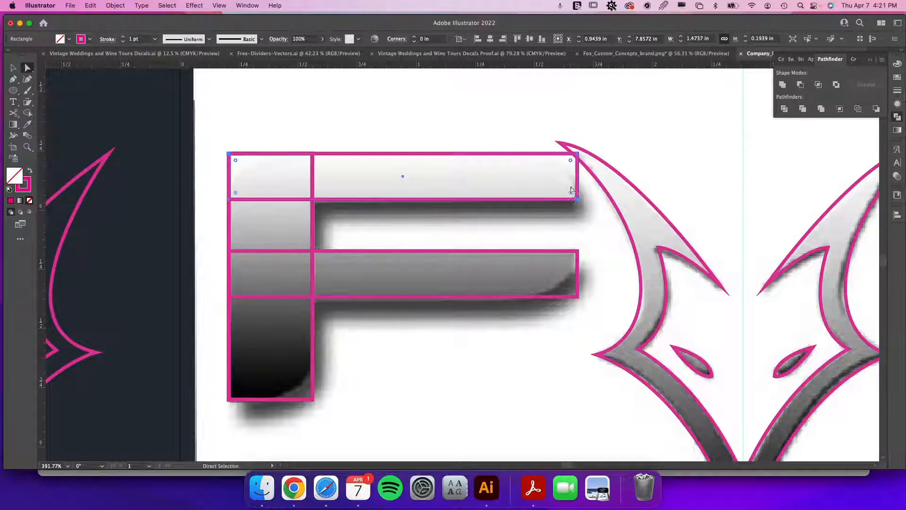
pyautogui.moveTo(571, 161); pyautogui.dragTo(398, 176)
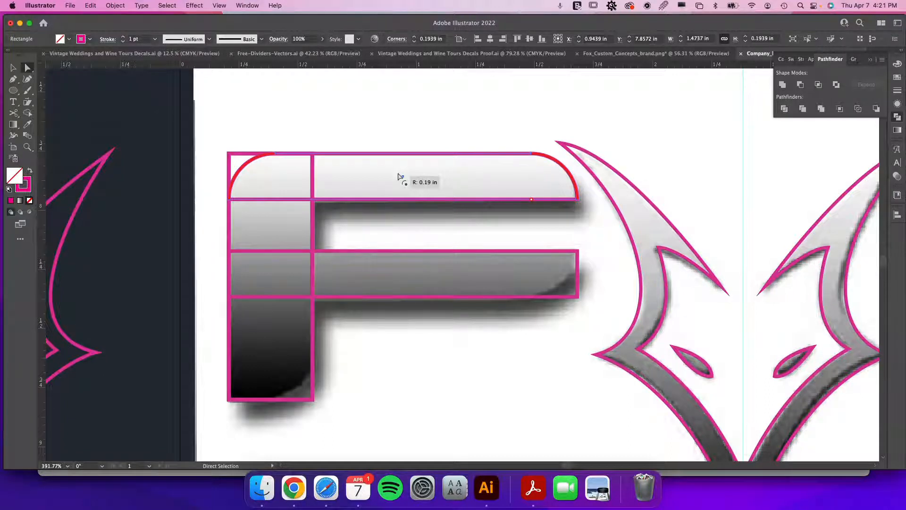
pyautogui.moveTo(398, 176); pyautogui.dragTo(397, 176)
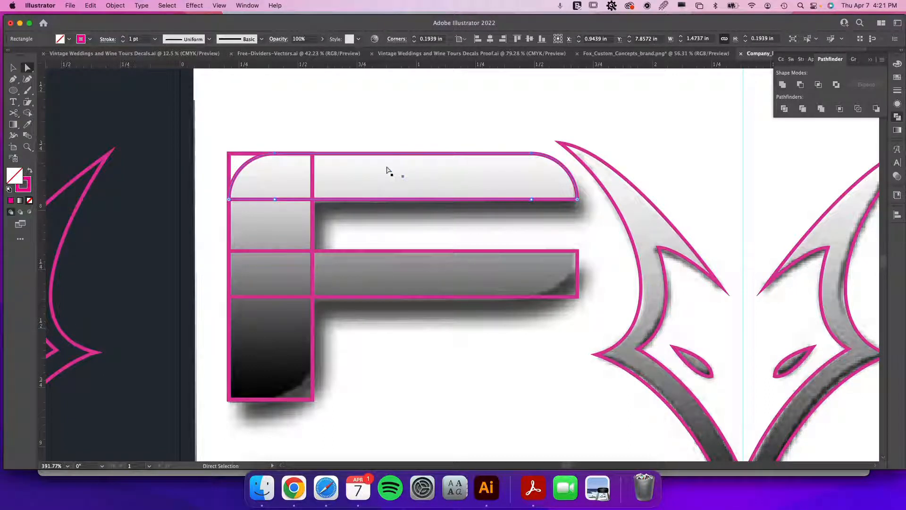
# Round the top-left corner of the F's vertical stem rectangle to about 0.19 in, matching the top bar.
pyautogui.click(229, 156)
pyautogui.moveTo(241, 162); pyautogui.dragTo(368, 271)
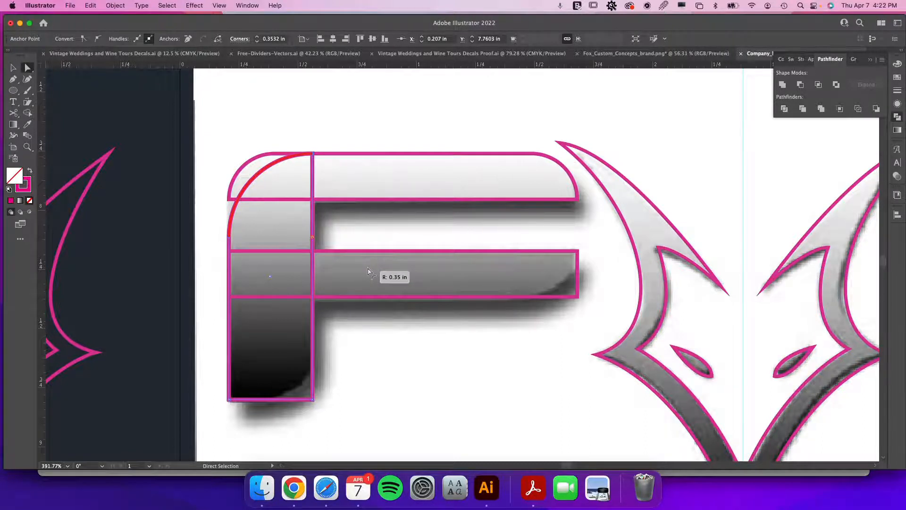
pyautogui.moveTo(367, 271); pyautogui.dragTo(399, 246)
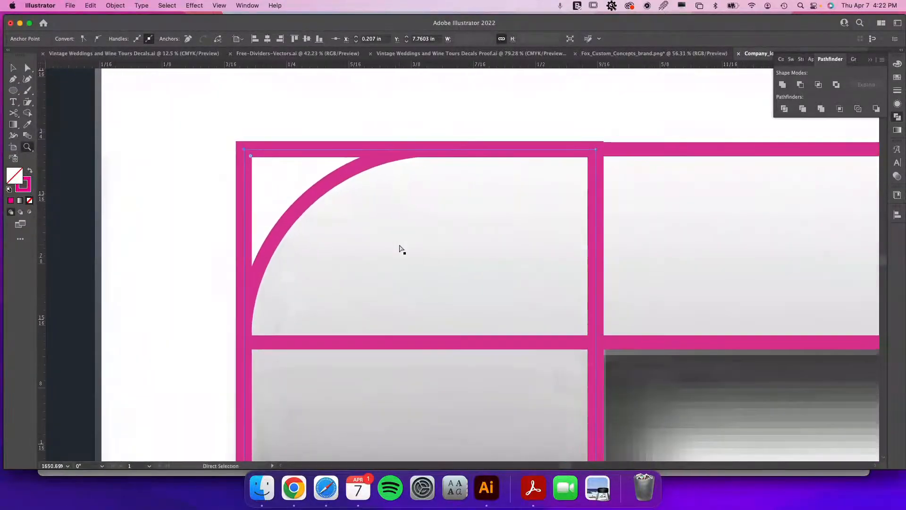
pyautogui.press('super+y')
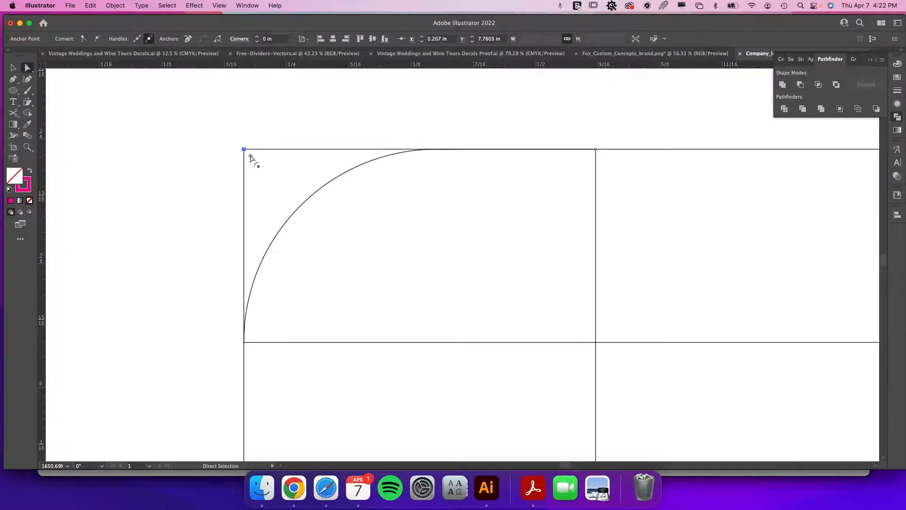
pyautogui.moveTo(251, 156); pyautogui.dragTo(464, 319)
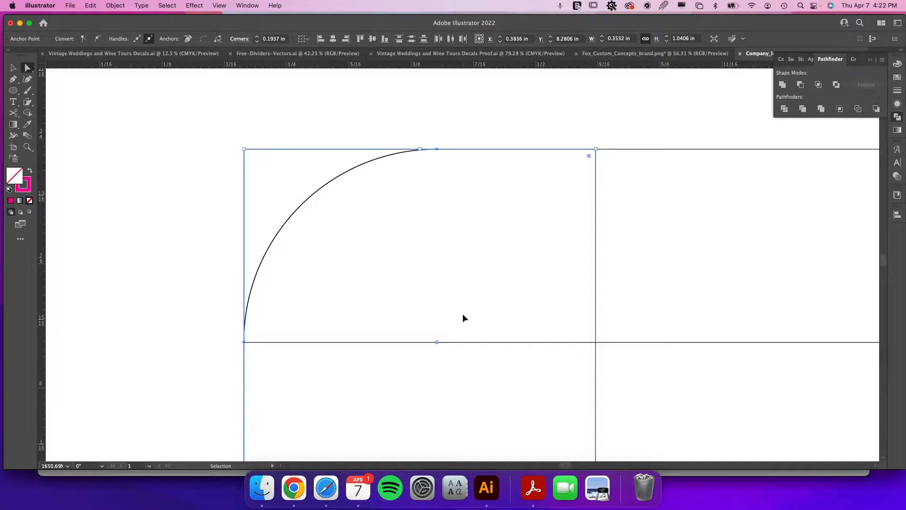
pyautogui.press('super+y')
# Round the right end corners of the F's middle bar and the stem's bottom-right corner to about 0.19 in.
pyautogui.press('super+minus')
pyautogui.press('super+minus')
pyautogui.press('super+minus')
pyautogui.press('super+minus')
pyautogui.press('super+minus')
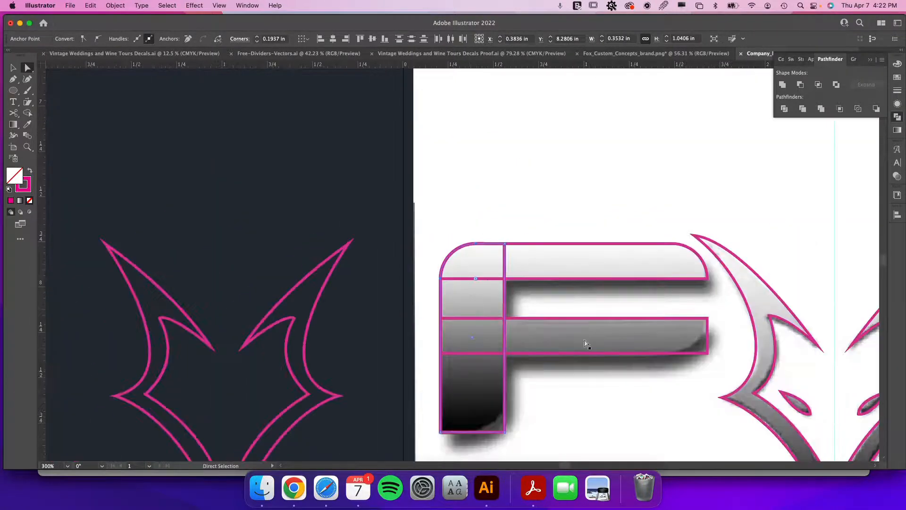
pyautogui.press('super+minus')
pyautogui.click(667, 313)
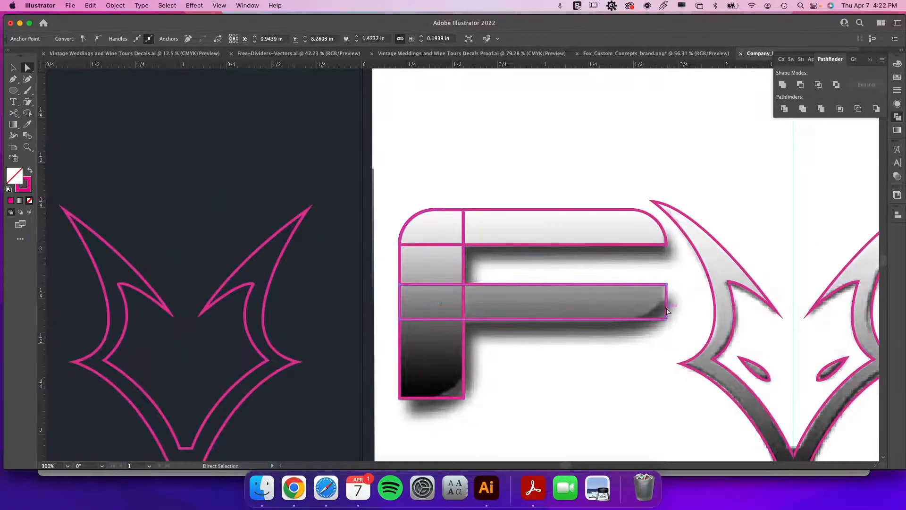
pyautogui.click(667, 320)
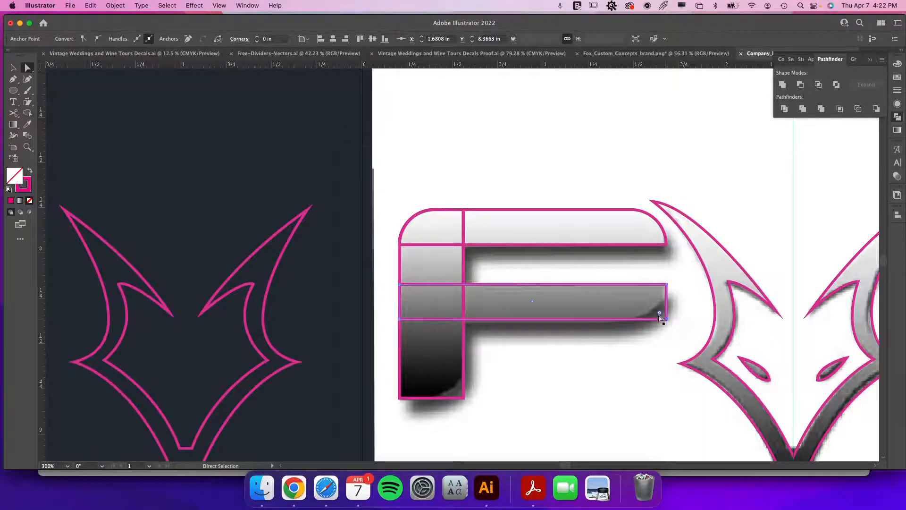
pyautogui.moveTo(659, 315); pyautogui.dragTo(609, 302)
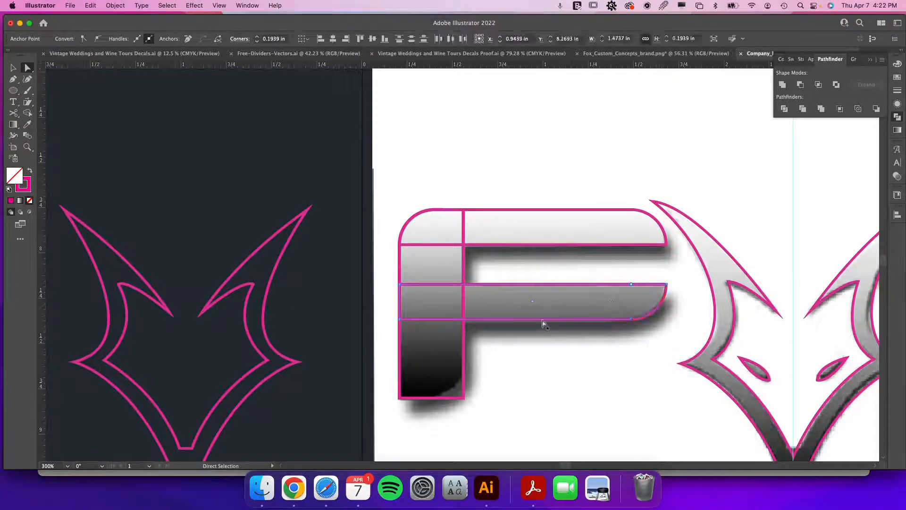
pyautogui.click(462, 398)
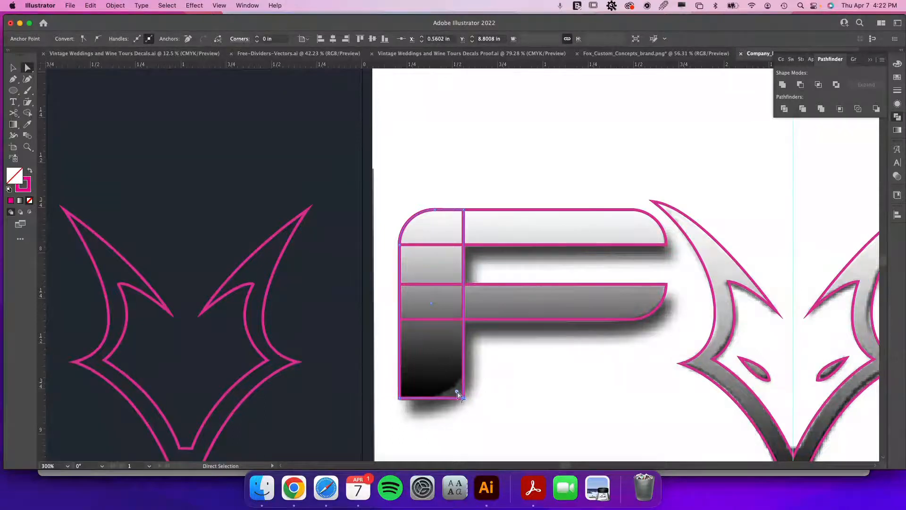
pyautogui.moveTo(456, 392); pyautogui.dragTo(426, 365)
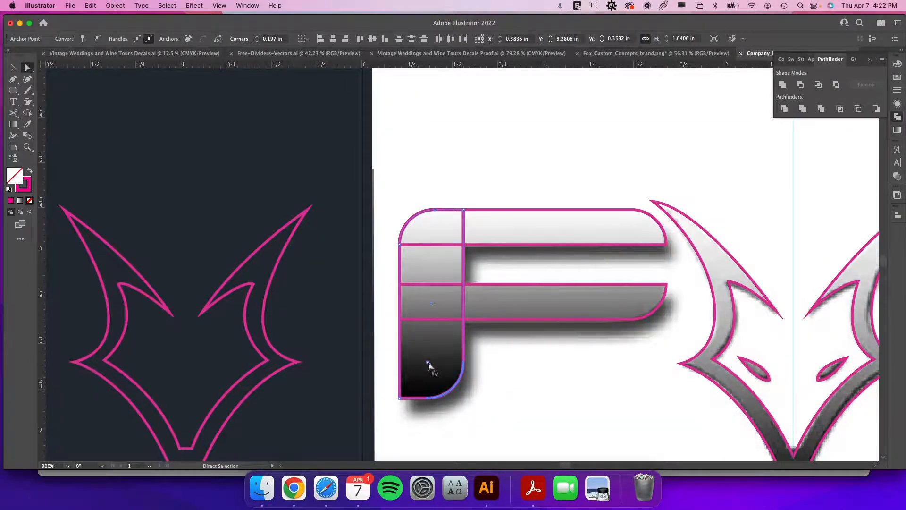
# Unite all the F's rectangles into a single shape with Pathfinder.
pyautogui.press('v')
pyautogui.keyDown('shift'); pyautogui.click(533, 283); pyautogui.keyUp('shift')
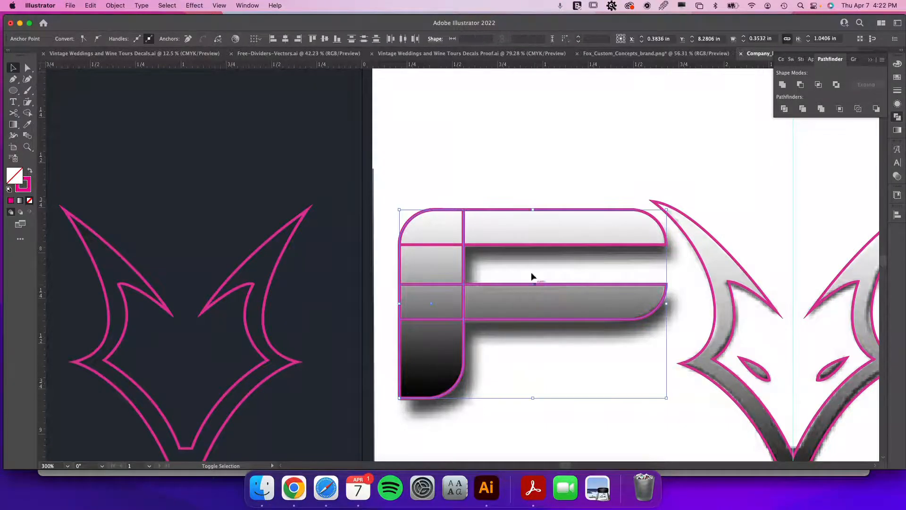
pyautogui.keyDown('shift'); pyautogui.click(514, 243); pyautogui.keyUp('shift')
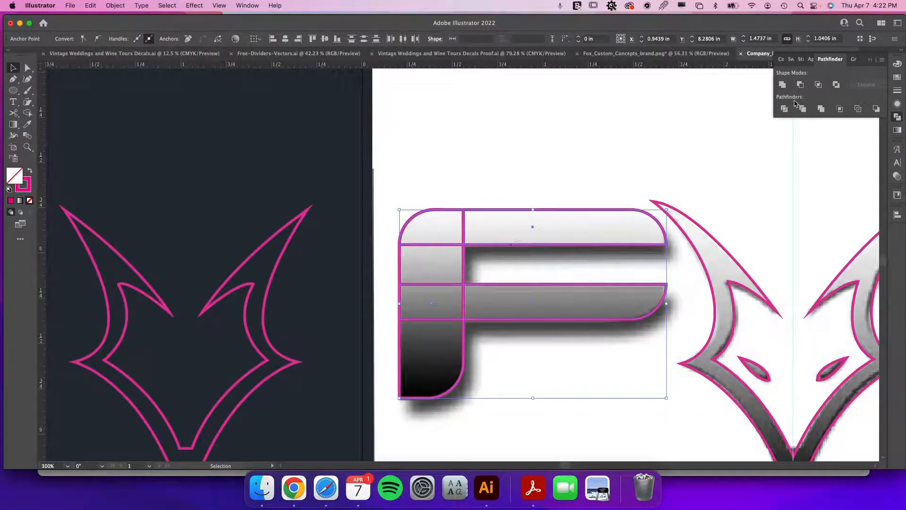
pyautogui.click(781, 85)
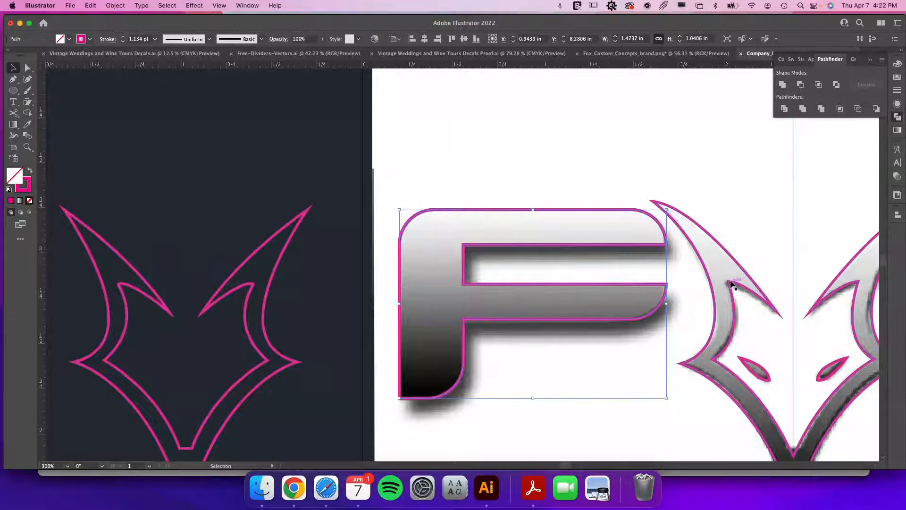
# Unite the two crossing bars of the X into a single shape with Pathfinder.
pyautogui.press('super+minus')
pyautogui.press('super+minus')
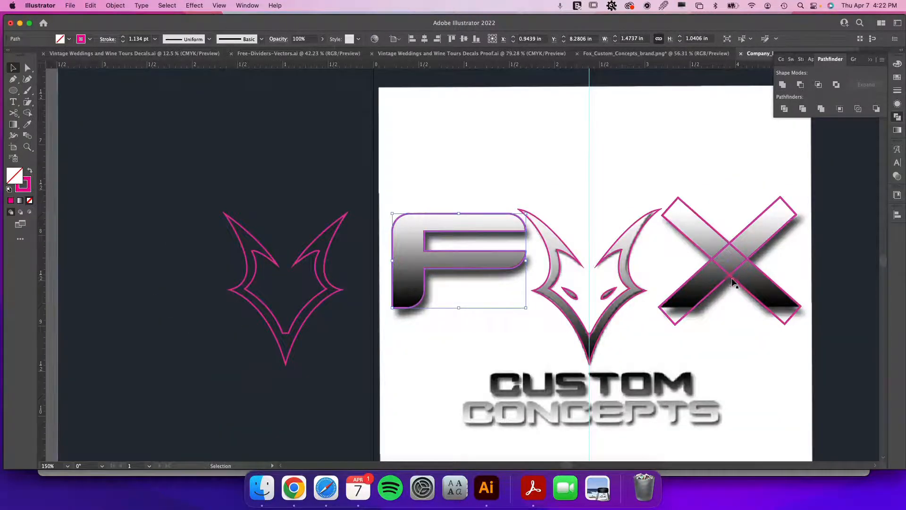
pyautogui.moveTo(735, 283); pyautogui.dragTo(633, 301)
pyautogui.scroll(5, 634, 301)
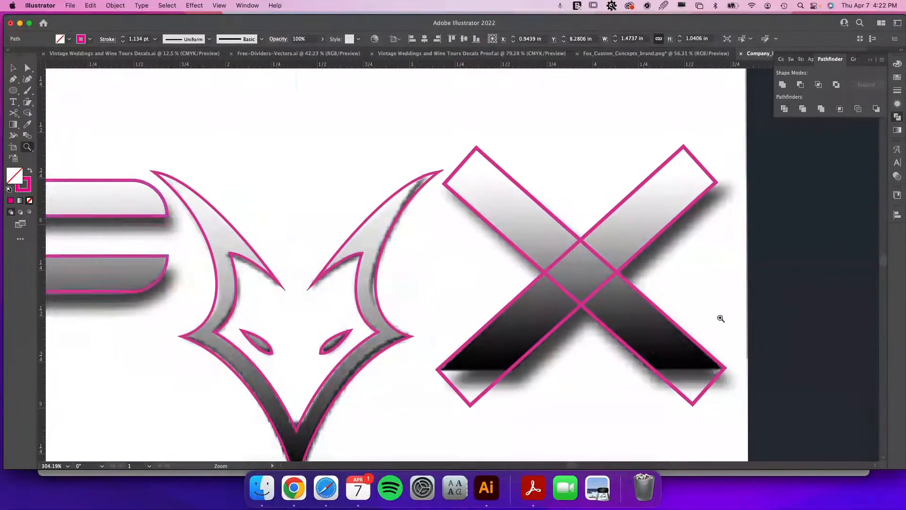
pyautogui.click(641, 250)
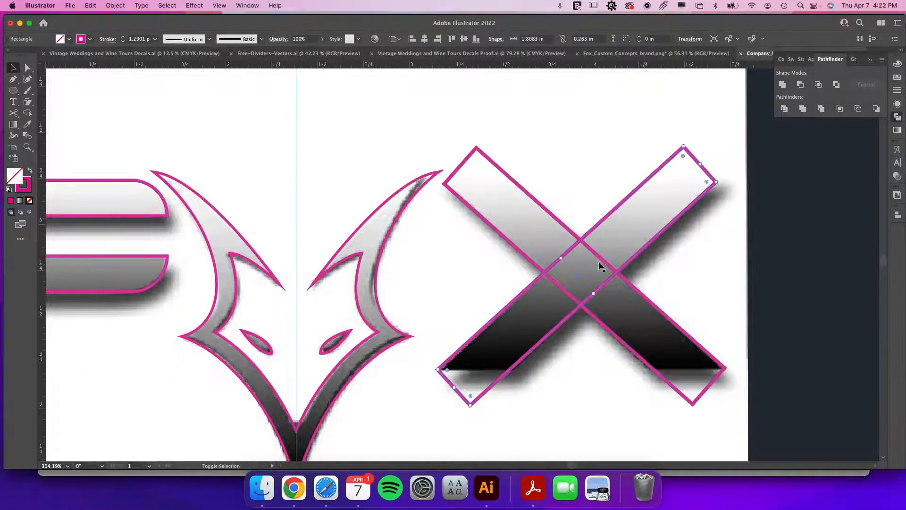
pyautogui.click(603, 264)
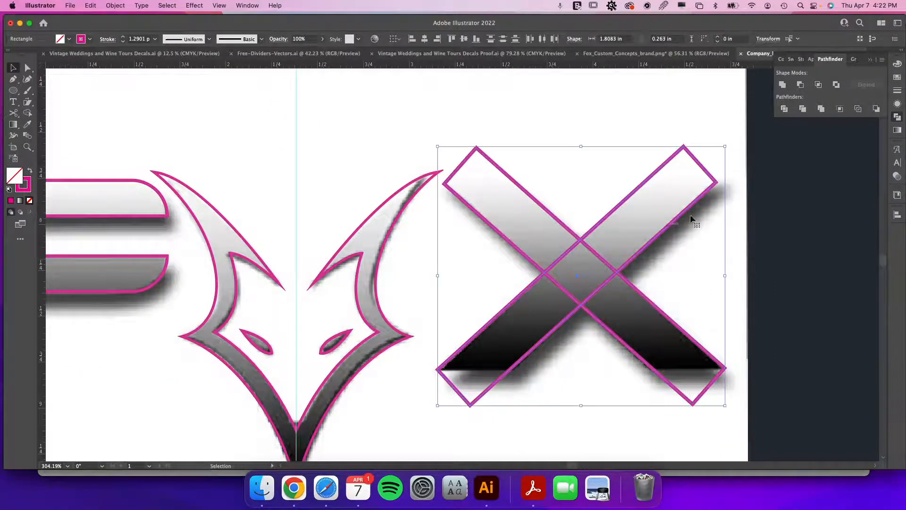
pyautogui.click(782, 86)
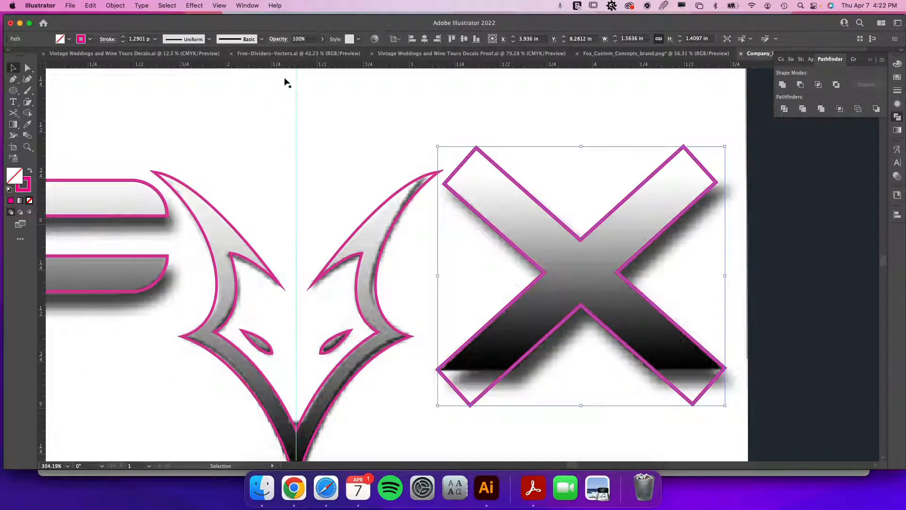
# Draw a rectangle about 1.99 × 0.375 in across the top of the X.
pyautogui.click(15, 93)
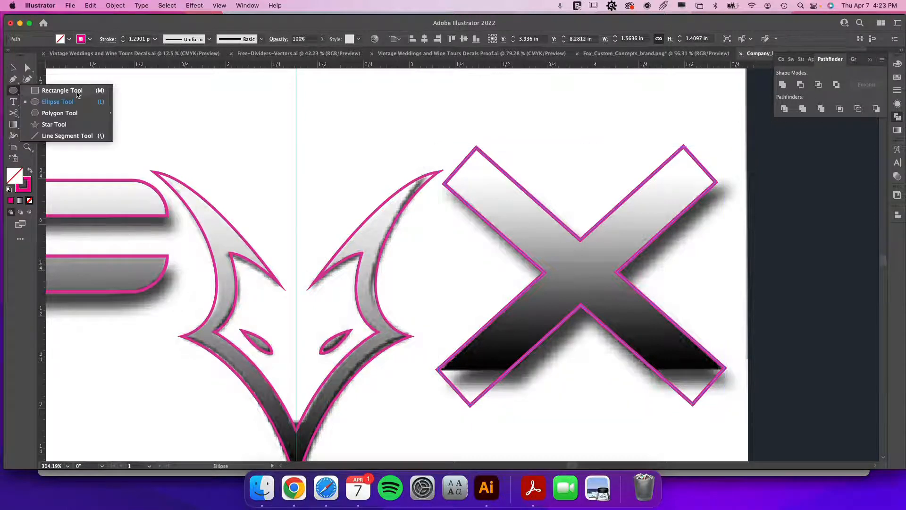
pyautogui.click(77, 92)
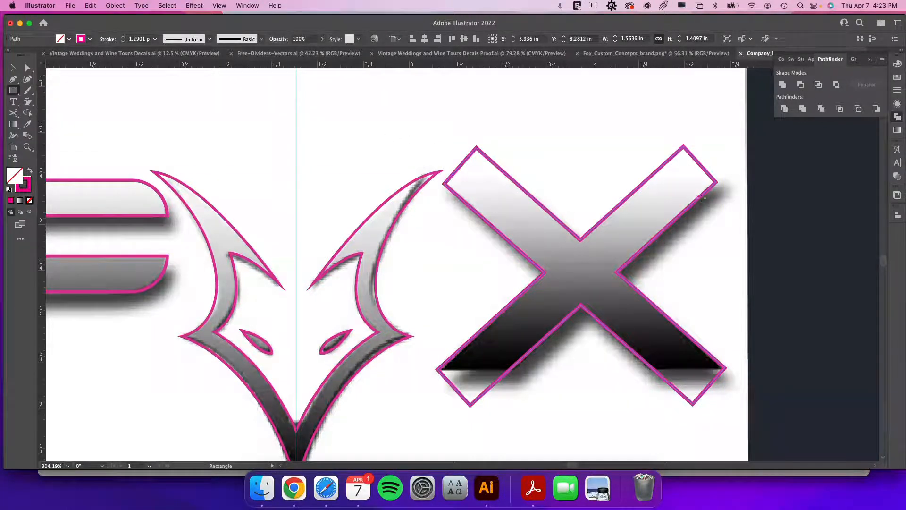
pyautogui.moveTo(738, 180); pyautogui.dragTo(374, 111)
pyautogui.press('v')
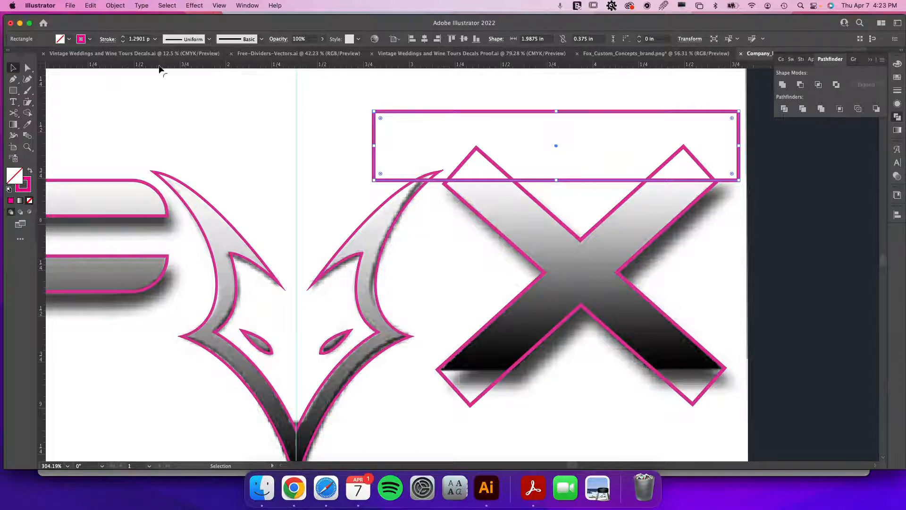
# Add horizontal guides along the top and bottom edges of the F.
pyautogui.moveTo(159, 67); pyautogui.dragTo(111, 179)
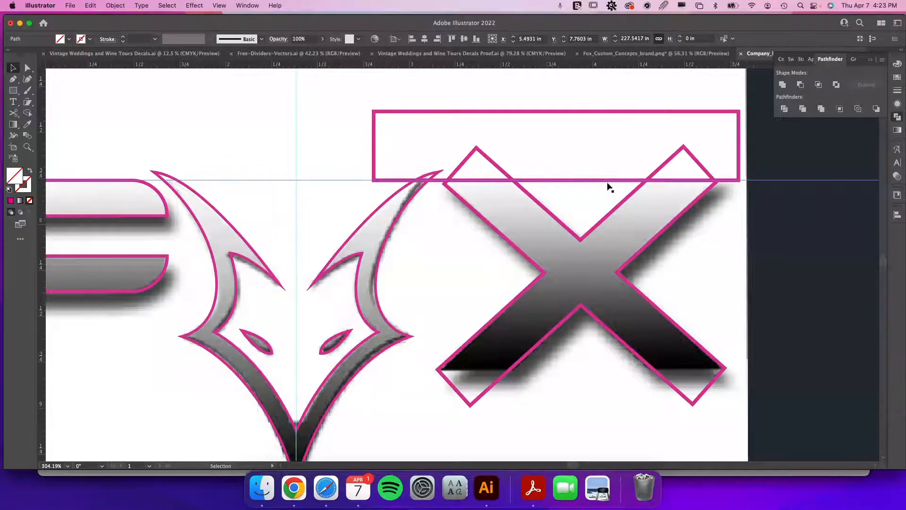
pyautogui.press('super+y')
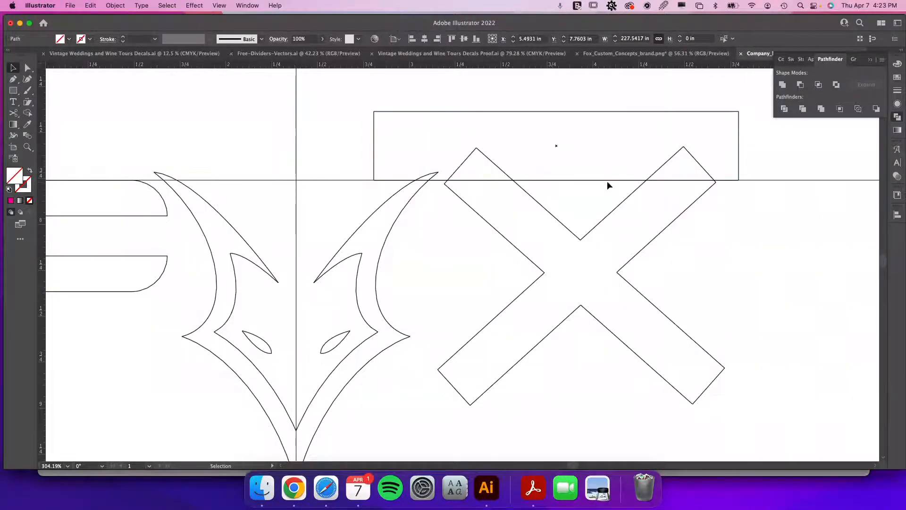
pyautogui.click(740, 181)
pyautogui.press('super+y')
pyautogui.moveTo(461, 247); pyautogui.dragTo(477, 371)
pyautogui.moveTo(412, 386); pyautogui.dragTo(630, 392)
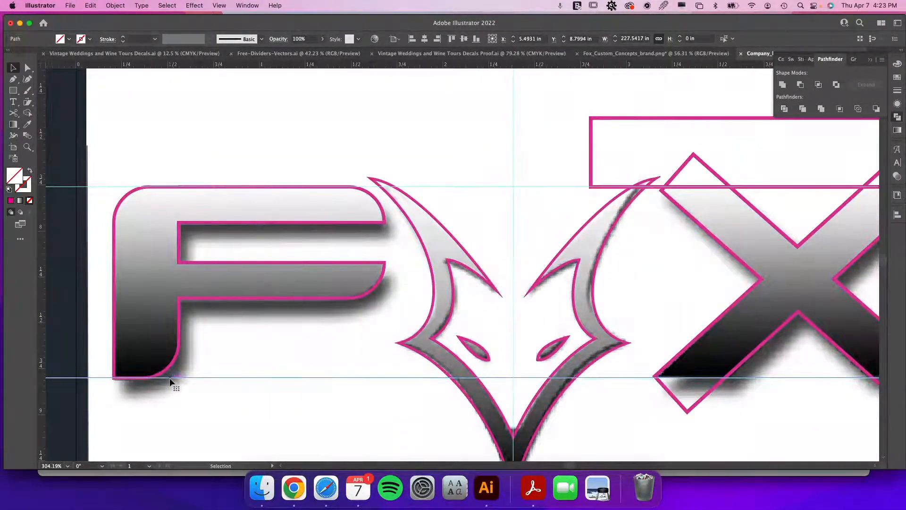
pyautogui.moveTo(170, 380); pyautogui.dragTo(137, 380)
# Duplicate the rectangle down so its top edge sits on the lower guide at the X's base.
pyautogui.hscroll(10, 330, 423)
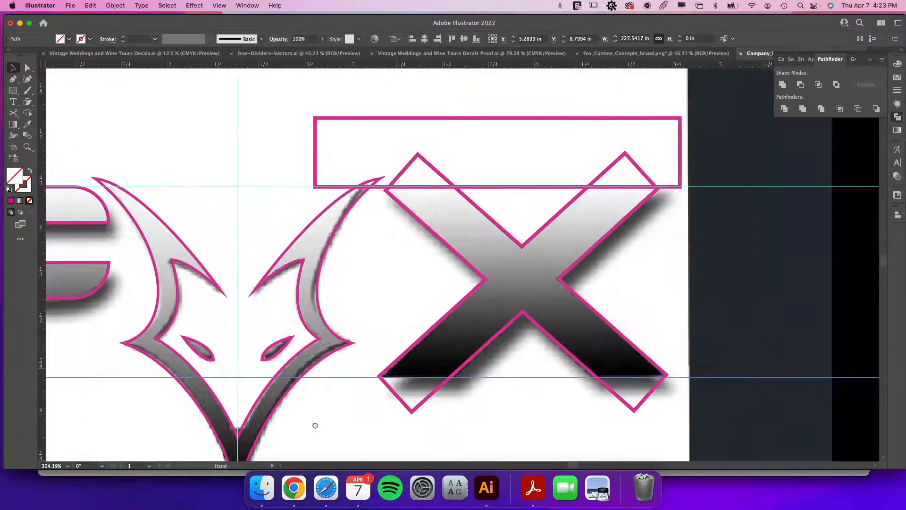
pyautogui.moveTo(428, 116); pyautogui.dragTo(446, 378)
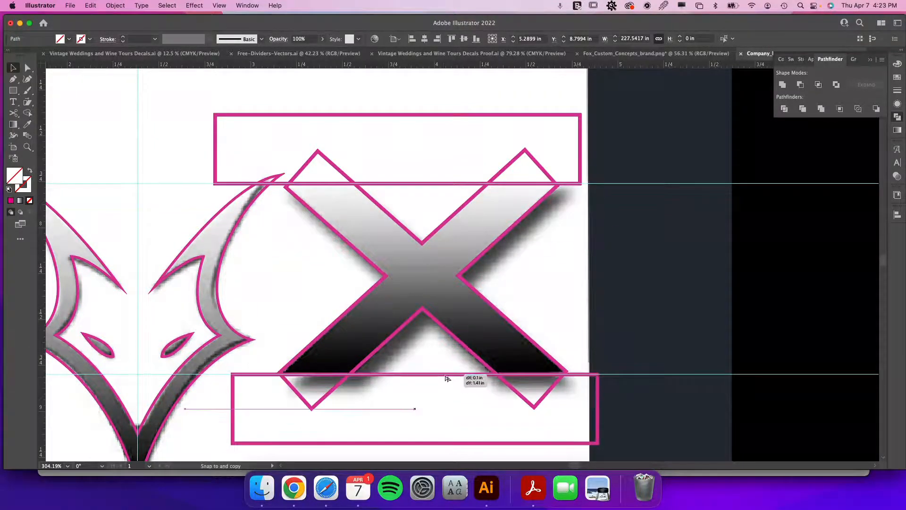
pyautogui.moveTo(446, 378); pyautogui.dragTo(445, 376)
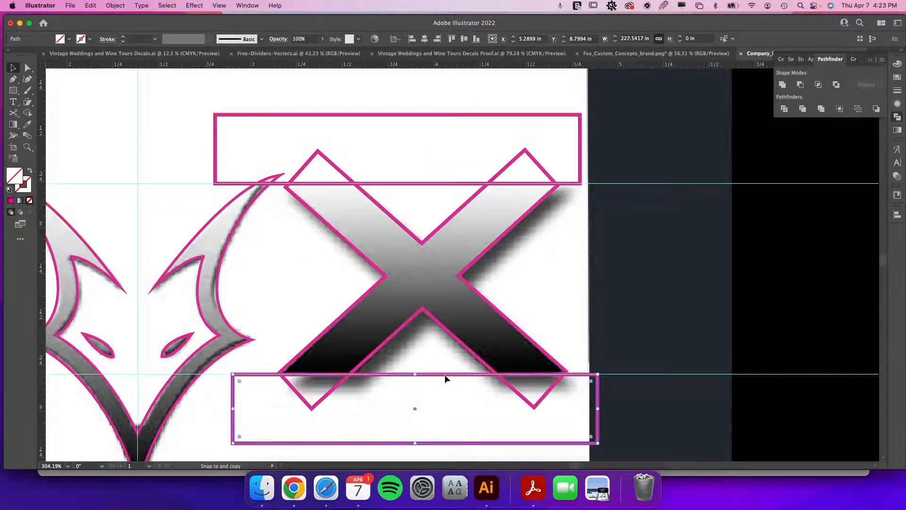
# Extend the four outer tip anchors of the X outward past the top and bottom rectangles.
pyautogui.click(296, 396)
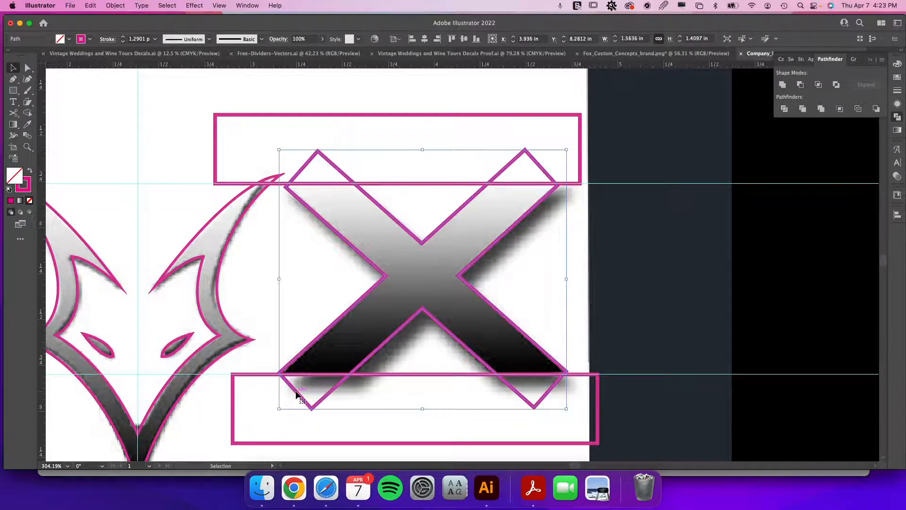
pyautogui.doubleClick(297, 395)
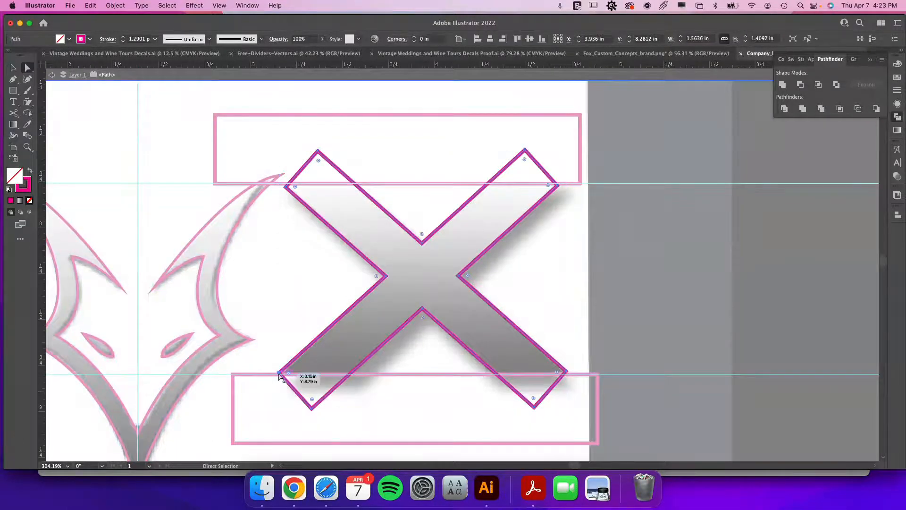
pyautogui.click(312, 408)
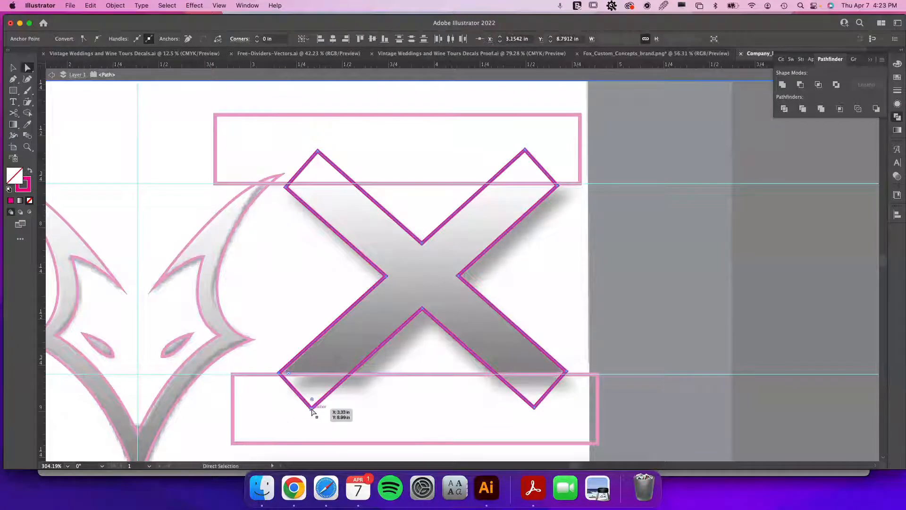
pyautogui.moveTo(310, 409); pyautogui.dragTo(307, 414)
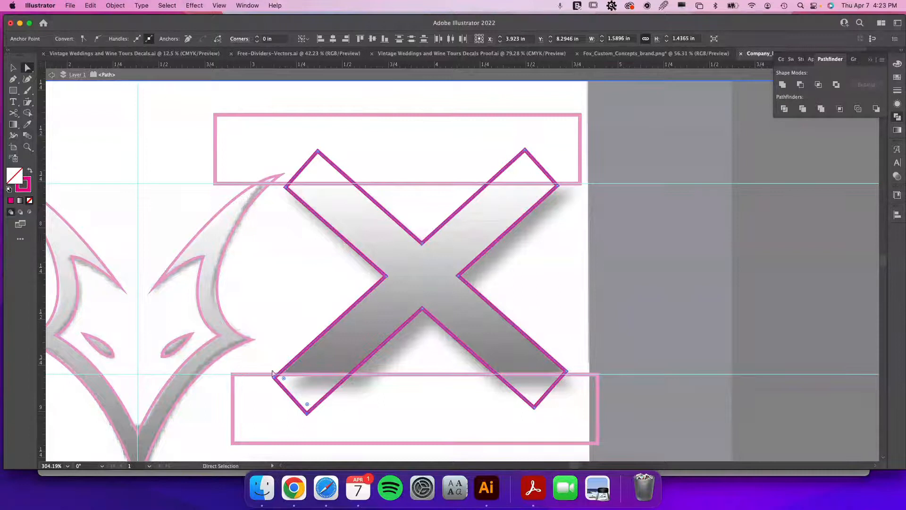
pyautogui.click(567, 372)
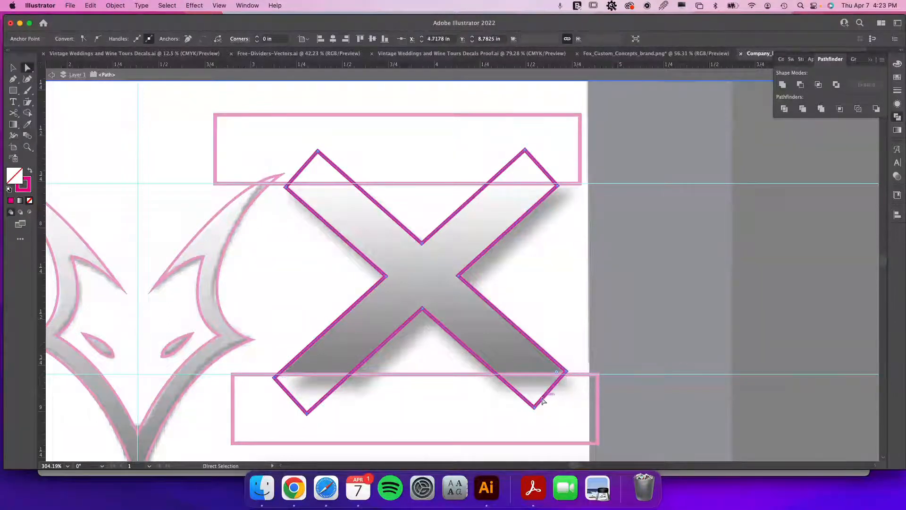
pyautogui.keyDown('shift'); pyautogui.click(533, 407); pyautogui.keyUp('shift')
pyautogui.moveTo(534, 406); pyautogui.dragTo(541, 415)
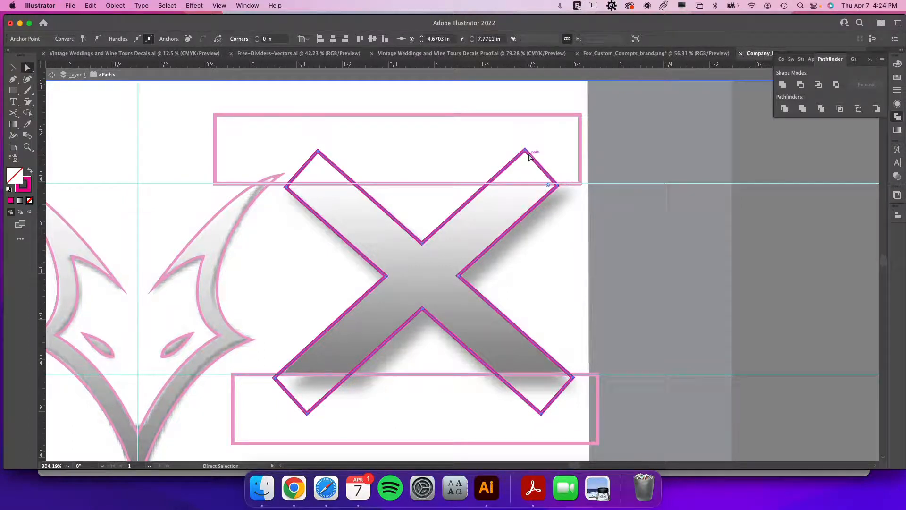
pyautogui.moveTo(527, 150); pyautogui.dragTo(534, 144)
pyautogui.click(317, 152)
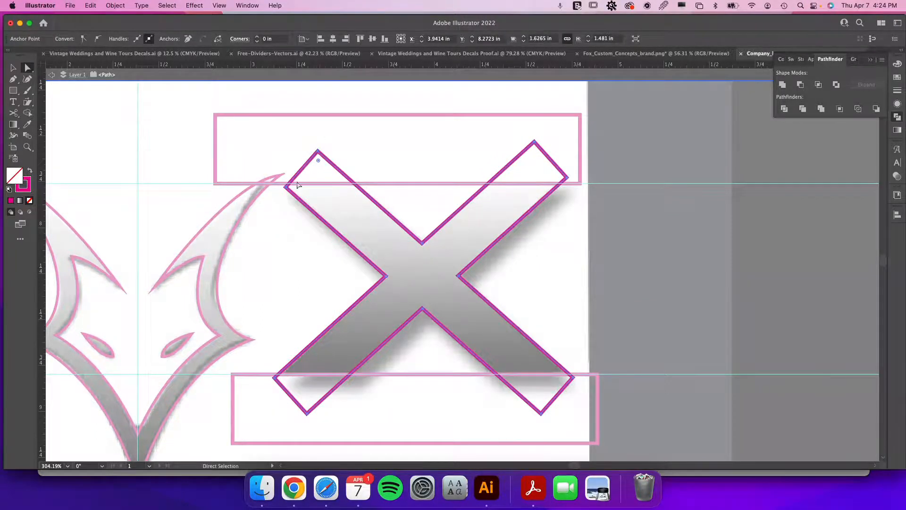
pyautogui.moveTo(285, 187); pyautogui.dragTo(276, 178)
pyautogui.click(286, 183)
# Trim the X's top and bottom ends flat by subtracting the two rectangles from it with Minus Front.
pyautogui.hotkey('ctrl', 'y')
pyautogui.press('v')
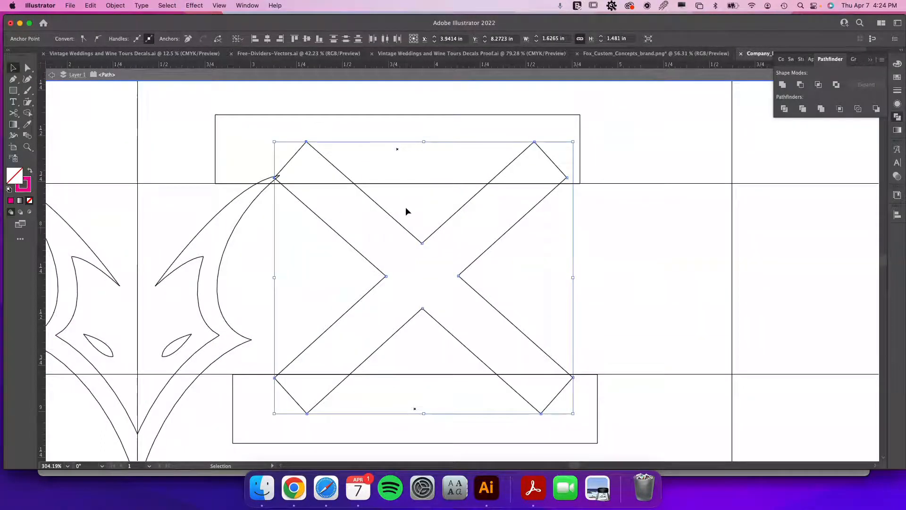
pyautogui.hotkey('ctrl', 'y')
pyautogui.click(598, 146)
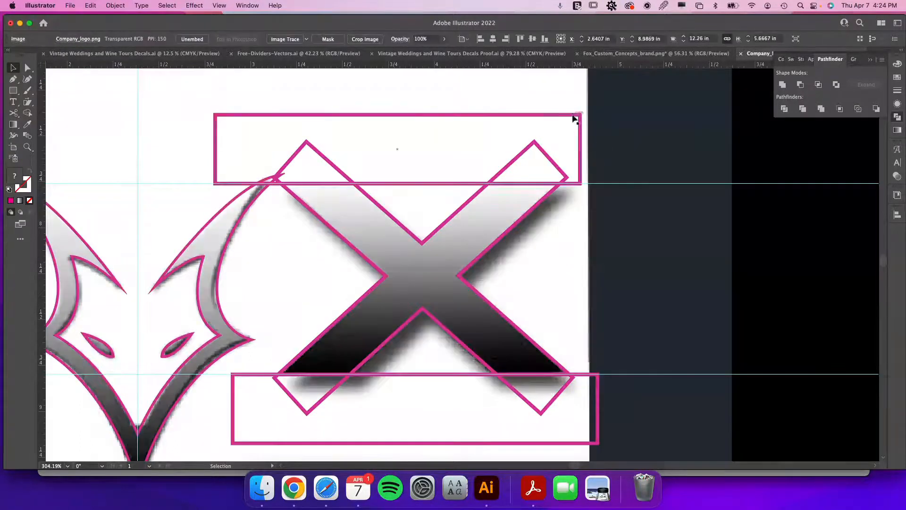
pyautogui.click(573, 124)
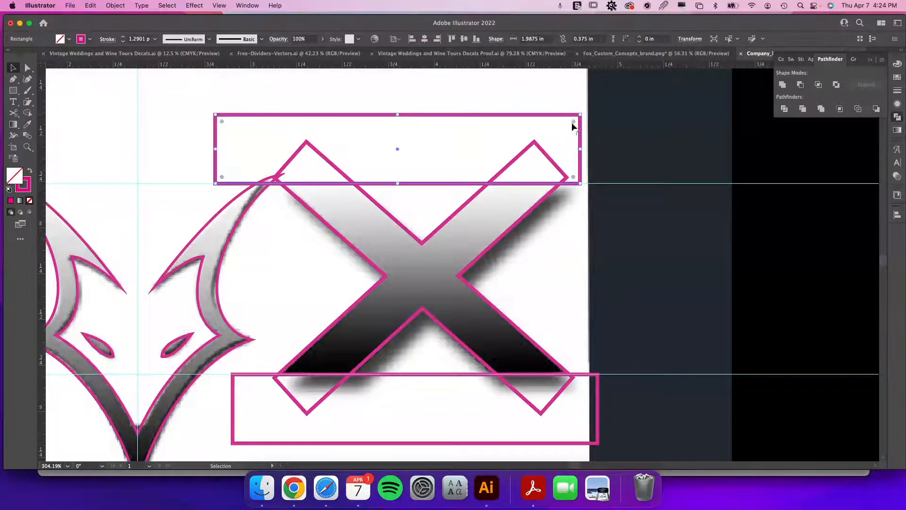
pyautogui.keyDown('shift'); pyautogui.click(599, 405); pyautogui.keyUp('shift')
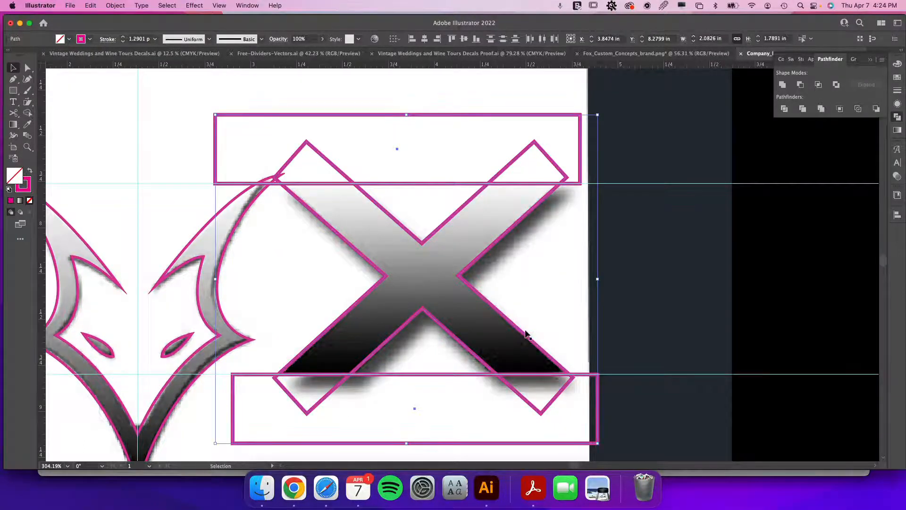
pyautogui.click(801, 84)
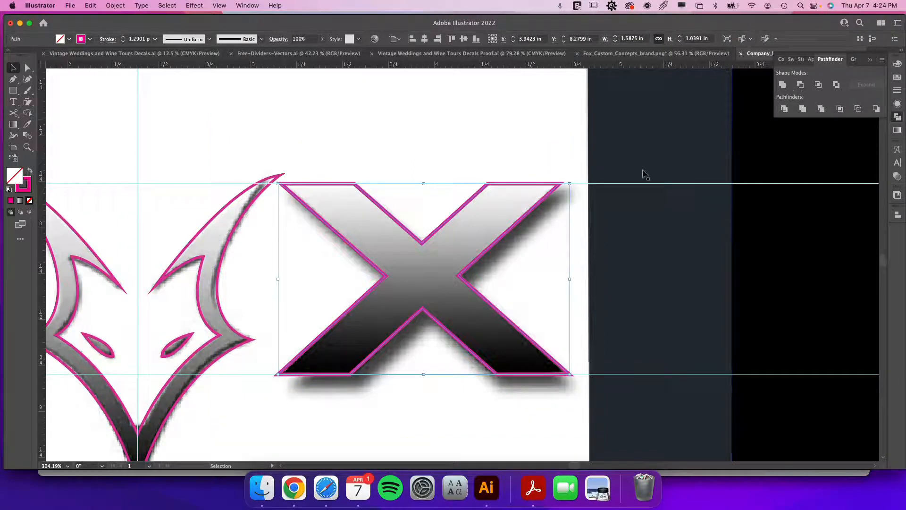
# Draw a rectangle about 0.31 × 0.045 in along the top of the C in CUSTOM and copy the V's outline style onto it.
pyautogui.click(406, 421)
pyautogui.press('space')
pyautogui.moveTo(403, 421); pyautogui.dragTo(632, 250)
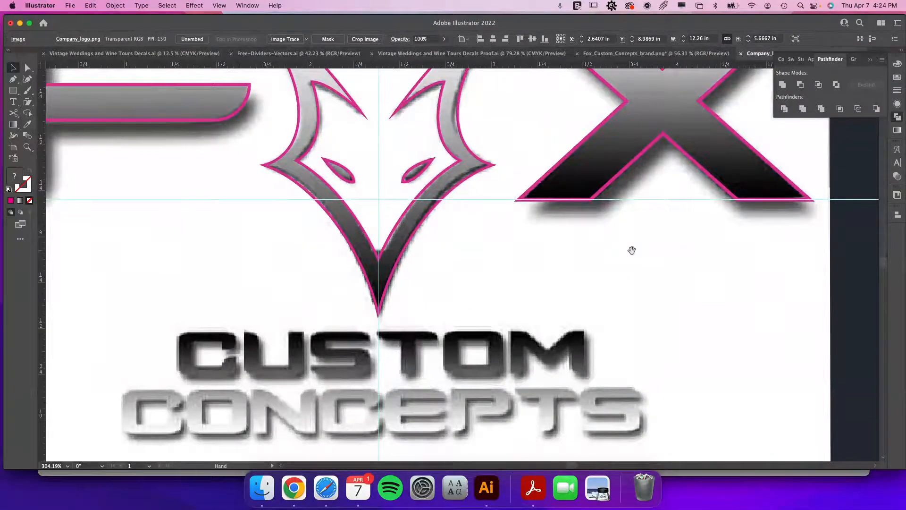
pyautogui.press('super+minus')
pyautogui.press('super+minus')
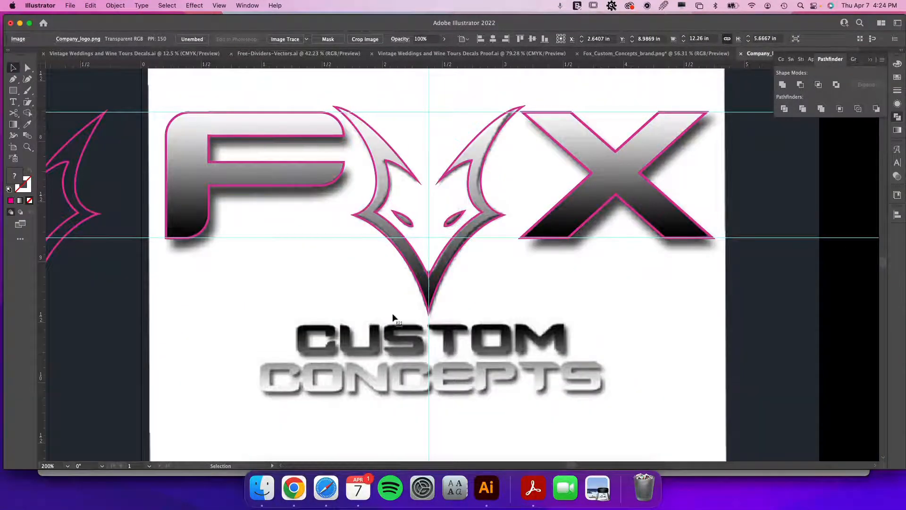
pyautogui.press('z')
pyautogui.moveTo(316, 344); pyautogui.dragTo(453, 376)
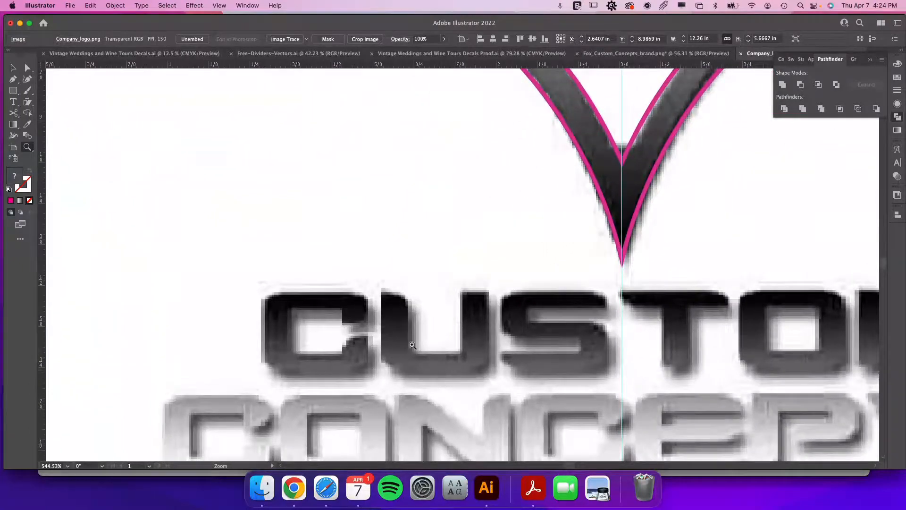
pyautogui.press('m')
pyautogui.moveTo(367, 306); pyautogui.dragTo(264, 291)
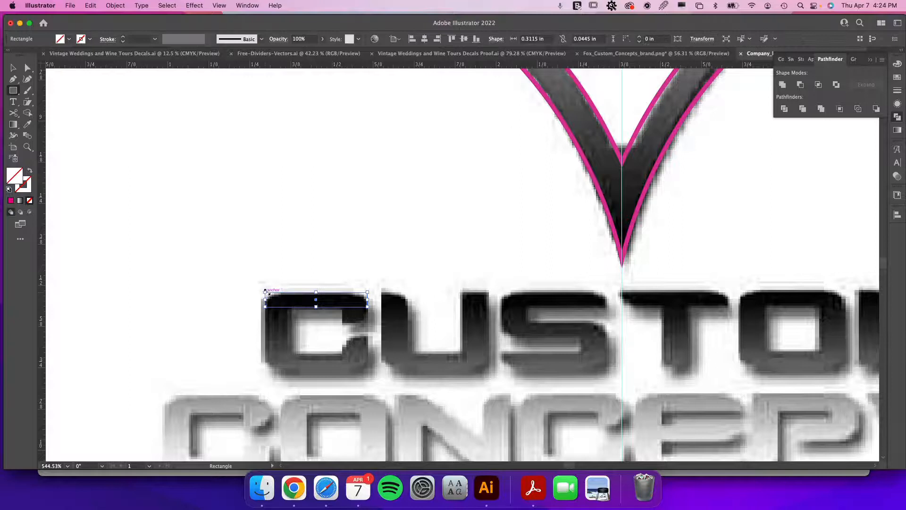
pyautogui.press('i')
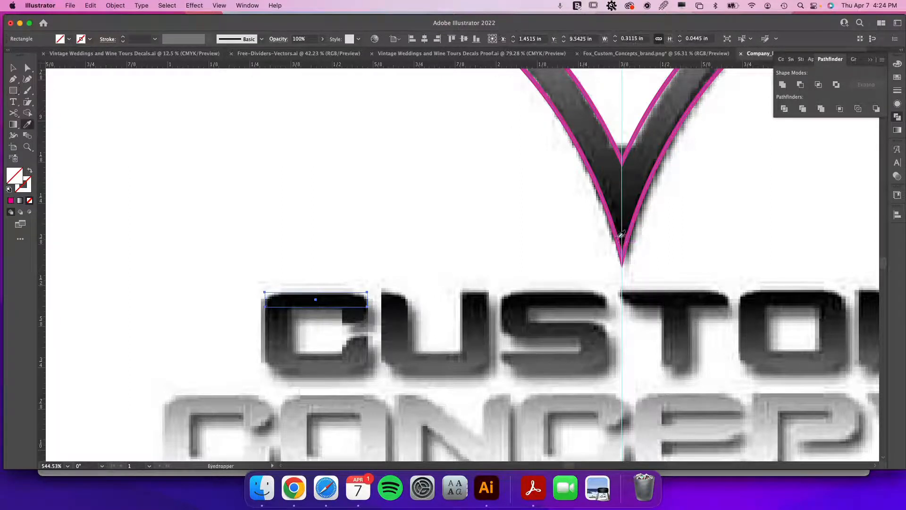
pyautogui.click(620, 233)
# Set the new rectangle's stroke weight to 0.5 pt.
pyautogui.press('v')
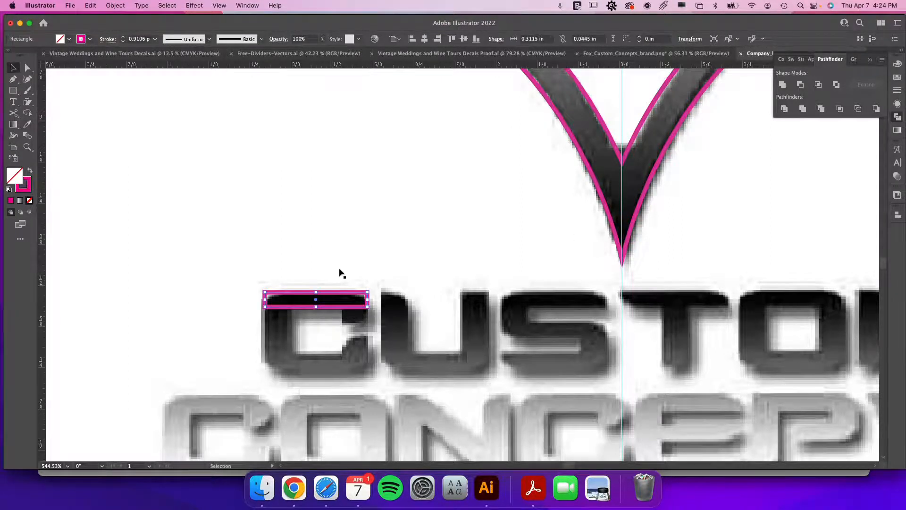
pyautogui.click(898, 90)
pyautogui.click(848, 74)
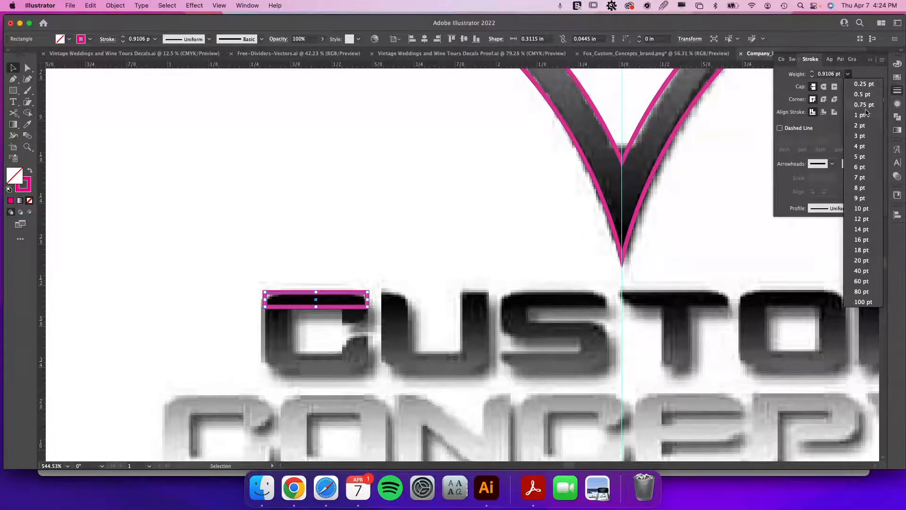
pyautogui.click(862, 95)
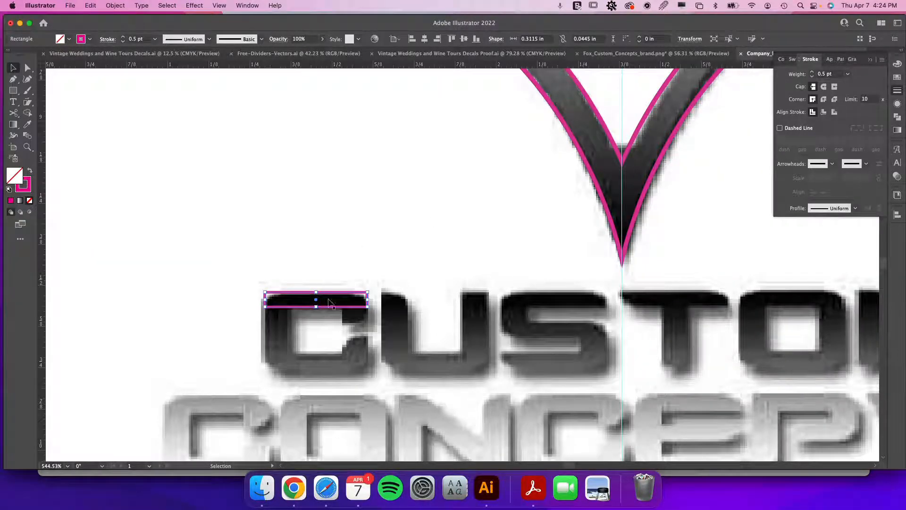
# Add horizontal guides along the top and bottom edges of the CUSTOM letters.
pyautogui.moveTo(315, 292); pyautogui.dragTo(314, 293)
pyautogui.moveTo(489, 278); pyautogui.dragTo(480, 291)
pyautogui.moveTo(480, 67); pyautogui.dragTo(450, 371)
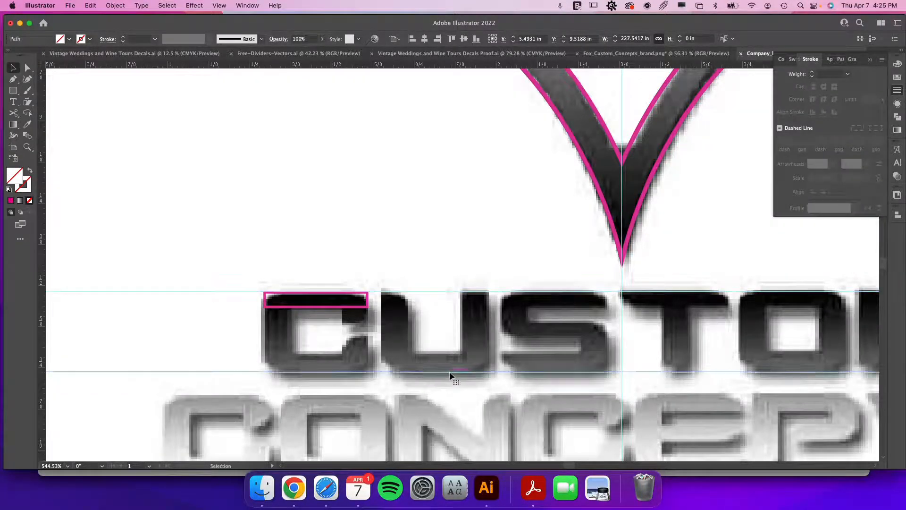
# Duplicate the rectangle down to the C's bottom edge and add a vertical bar about 0.08 × 0.24 in along its left side.
pyautogui.click(348, 309)
pyautogui.moveTo(346, 309); pyautogui.dragTo(339, 371)
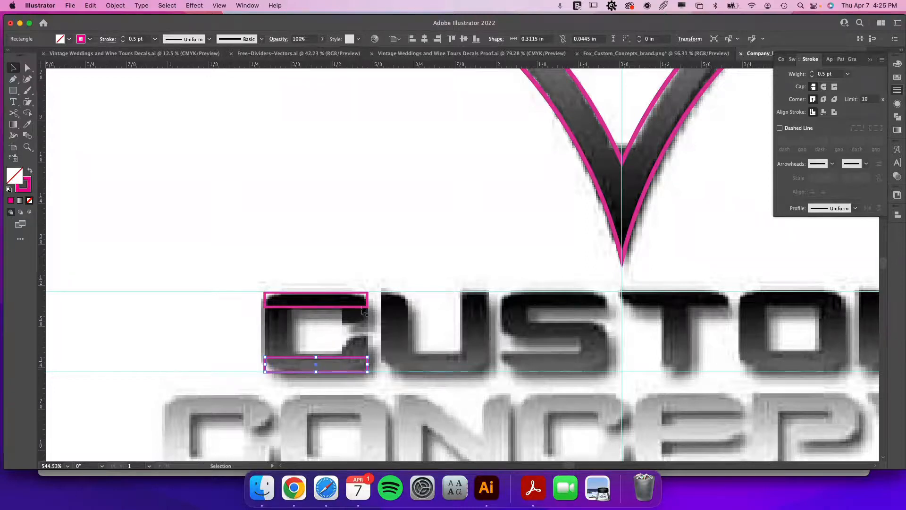
pyautogui.moveTo(264, 371)
pyautogui.mouseDown()
pyautogui.moveTo(302, 295)
pyautogui.moveTo(290, 293)
pyautogui.mouseUp()
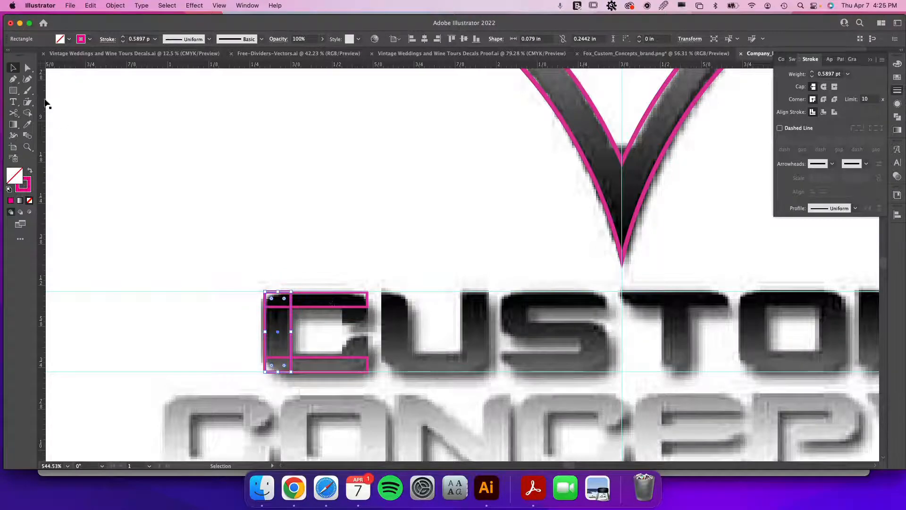
# Draw a small rectangle at the C's upper-right end and duplicate it down to the lower-right end.
pyautogui.click(13, 90)
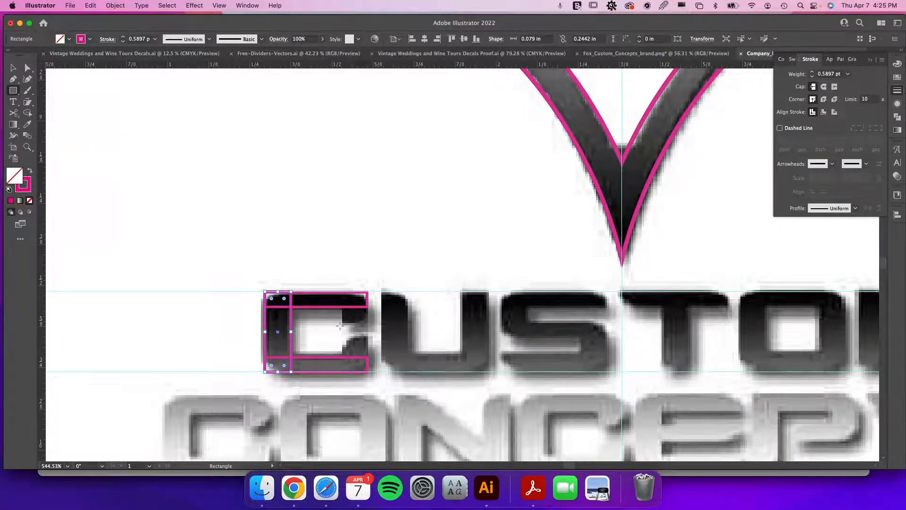
pyautogui.moveTo(343, 324)
pyautogui.mouseDown()
pyautogui.moveTo(368, 293)
pyautogui.moveTo(367, 307)
pyautogui.mouseUp()
pyautogui.press('v')
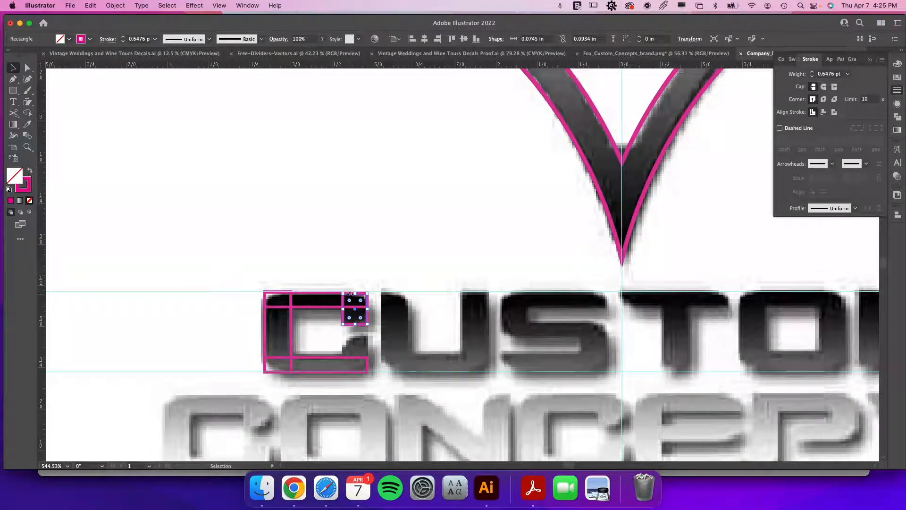
pyautogui.click(360, 295)
pyautogui.moveTo(362, 297)
pyautogui.mouseDown()
pyautogui.moveTo(357, 345)
pyautogui.moveTo(356, 334)
pyautogui.mouseUp()
pyautogui.keyDown('shift'); pyautogui.click(325, 371); pyautogui.keyUp('shift')
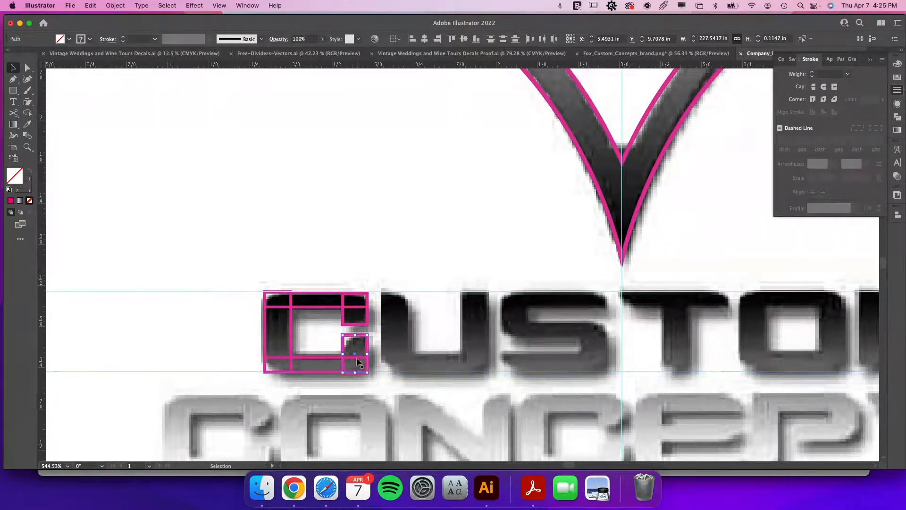
pyautogui.keyDown('shift'); pyautogui.click(247, 371); pyautogui.keyUp('shift')
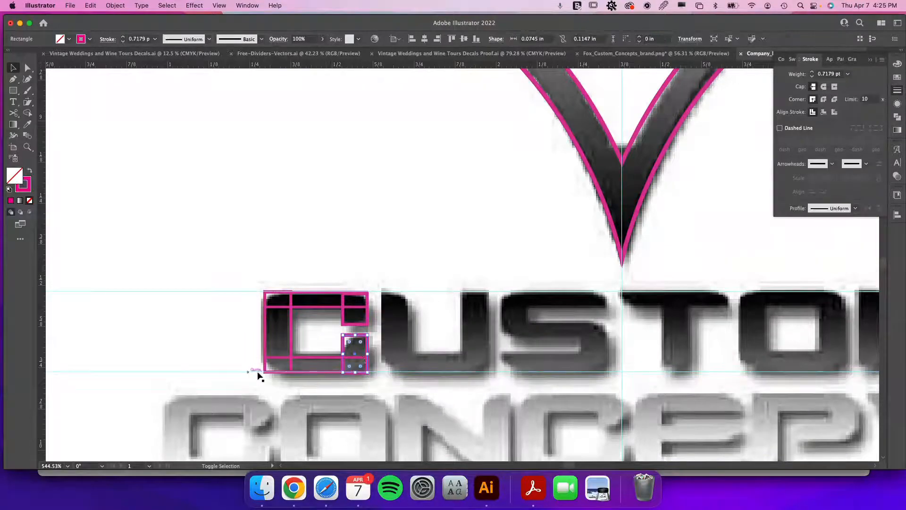
pyautogui.keyDown('shift'); pyautogui.click(326, 357); pyautogui.keyUp('shift')
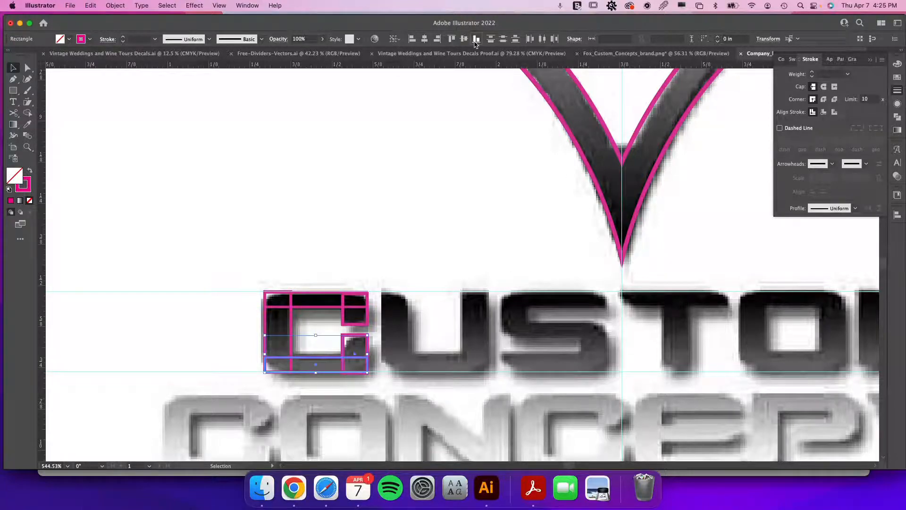
pyautogui.click(376, 228)
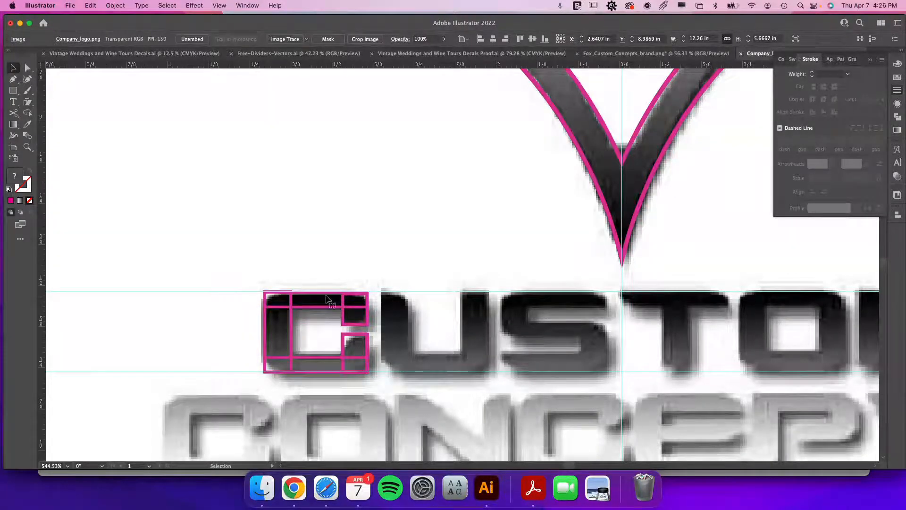
# Duplicate the C's vertical bar onto the vertical strokes of the U and the T.
pyautogui.click(291, 335)
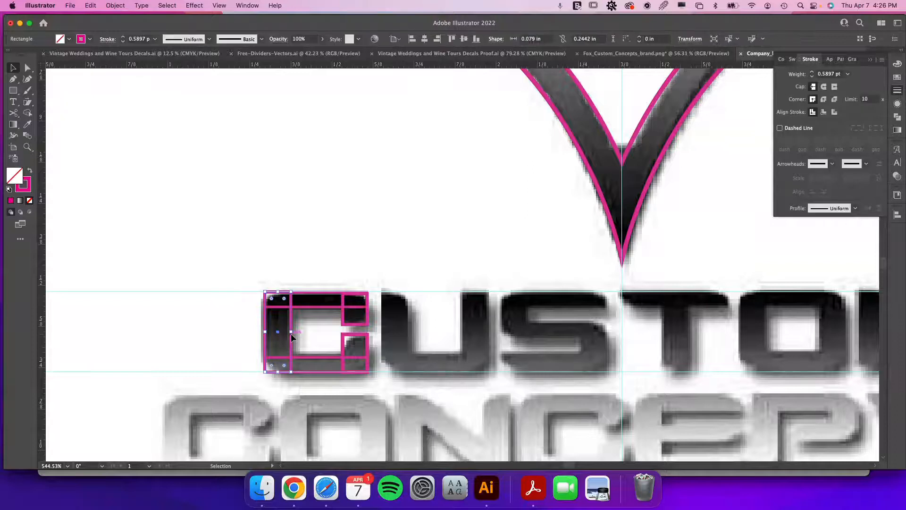
pyautogui.moveTo(290, 338); pyautogui.dragTo(483, 336)
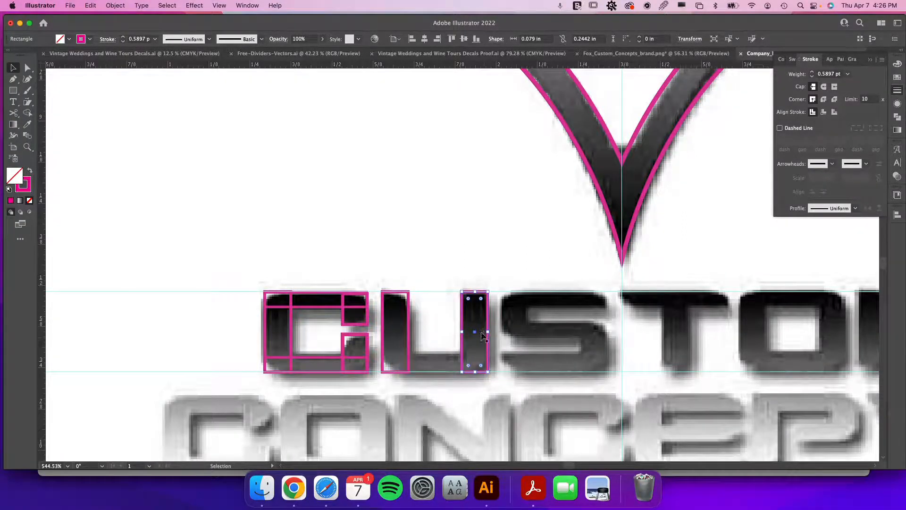
pyautogui.moveTo(467, 331); pyautogui.dragTo(665, 347)
# Duplicate the vertical bar onto both sides of the O and the M's left stroke, undoing one misplaced copy.
pyautogui.hscroll(10, 717, 355)
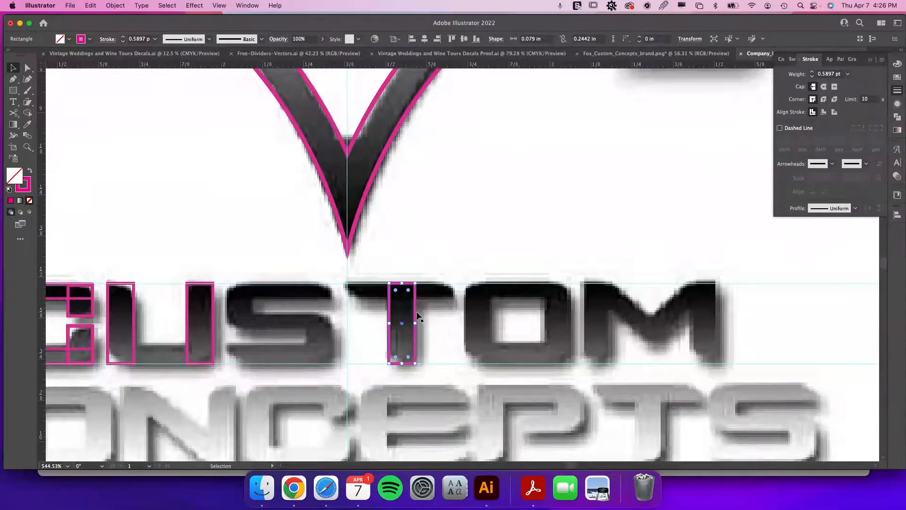
pyautogui.moveTo(416, 310); pyautogui.dragTo(572, 325)
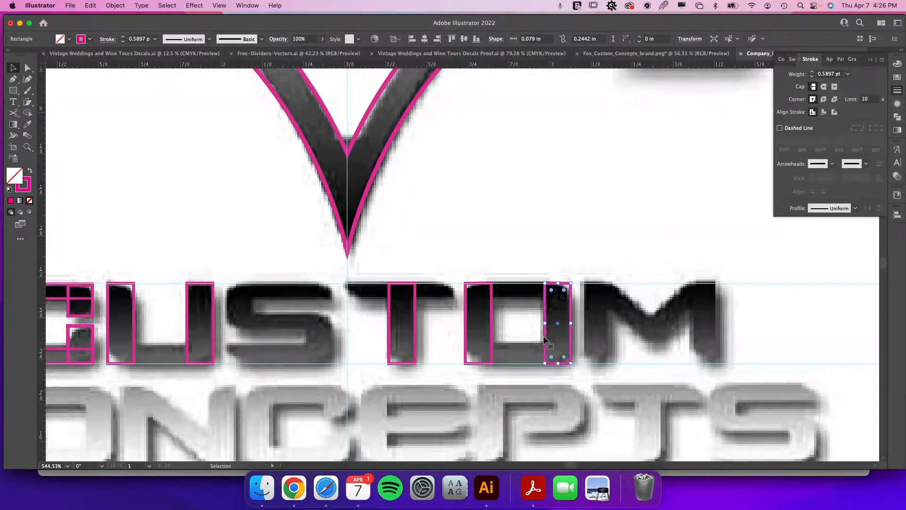
pyautogui.moveTo(545, 340); pyautogui.dragTo(691, 356)
pyautogui.press('cmd+z')
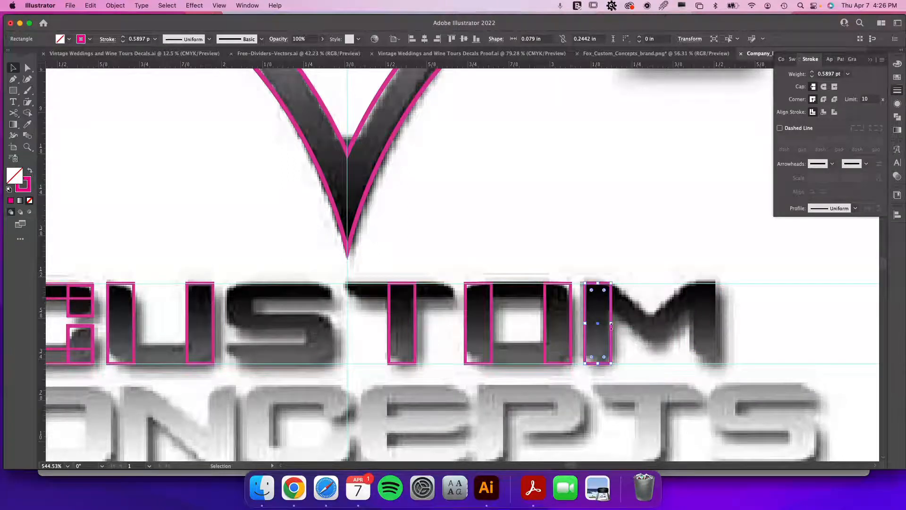
pyautogui.moveTo(610, 324)
pyautogui.mouseDown()
pyautogui.moveTo(734, 340)
pyautogui.moveTo(716, 340)
pyautogui.mouseUp()
pyautogui.hscroll(-5, 536, 378)
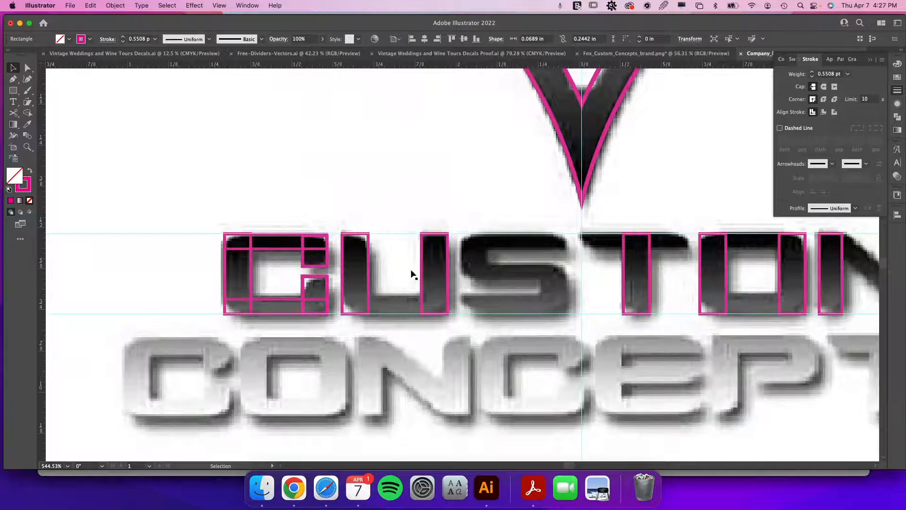
# Round the inner corners of the C's small upper-right and lower-right rectangles using their live corner widgets.
pyautogui.click(282, 300)
pyautogui.moveTo(275, 299); pyautogui.dragTo(276, 295)
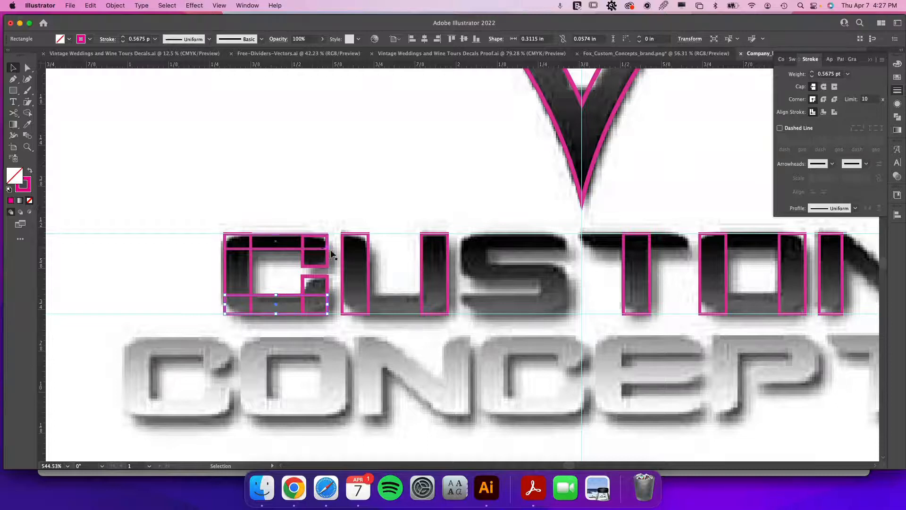
pyautogui.click(326, 265)
pyautogui.click(315, 280)
pyautogui.moveTo(310, 286); pyautogui.dragTo(329, 297)
pyautogui.click(310, 261)
pyautogui.moveTo(321, 260); pyautogui.dragTo(320, 258)
# Round the outer left corners of the C's vertical bar and bottom rectangle, then deselect.
pyautogui.click(226, 279)
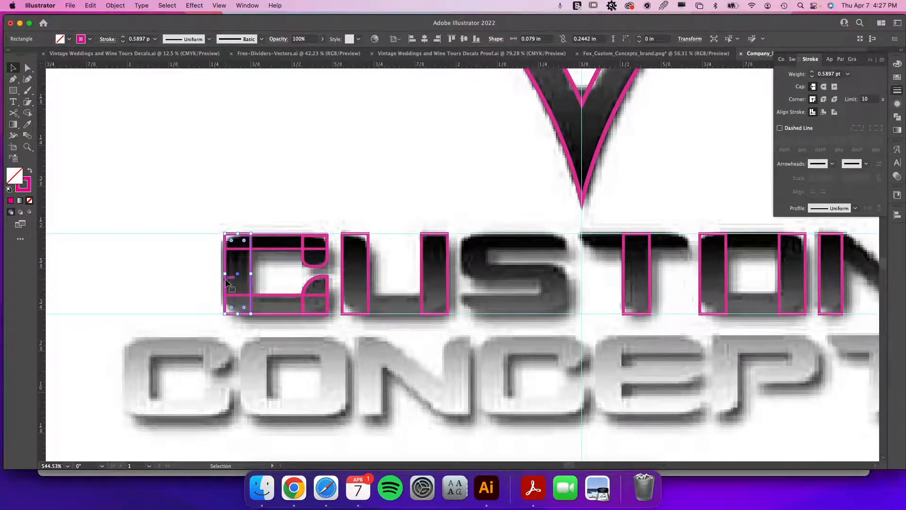
pyautogui.moveTo(231, 307); pyautogui.dragTo(239, 289)
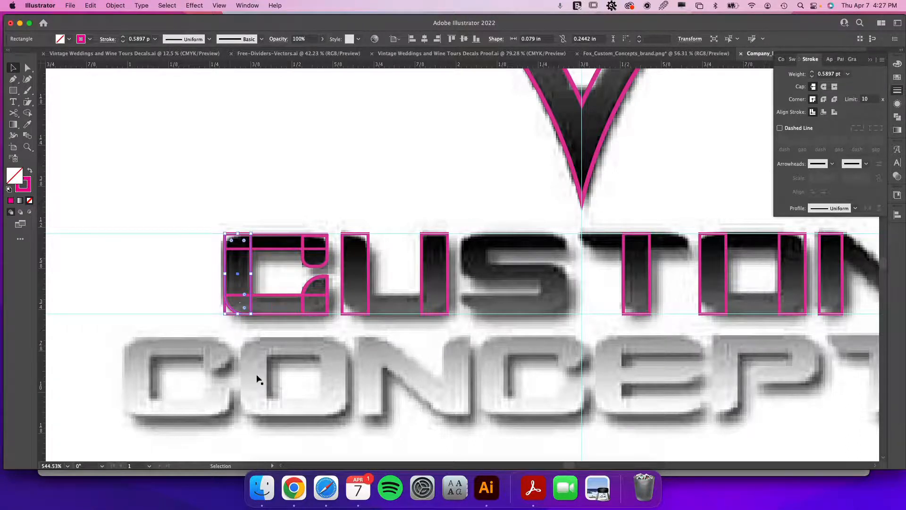
pyautogui.click(263, 300)
pyautogui.press('a')
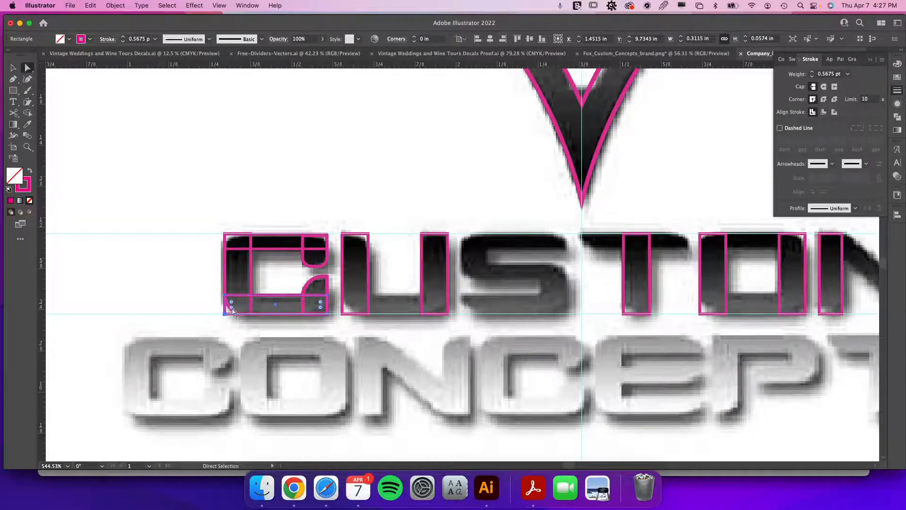
pyautogui.moveTo(234, 310); pyautogui.dragTo(246, 302)
pyautogui.press('v')
pyautogui.click(170, 292)
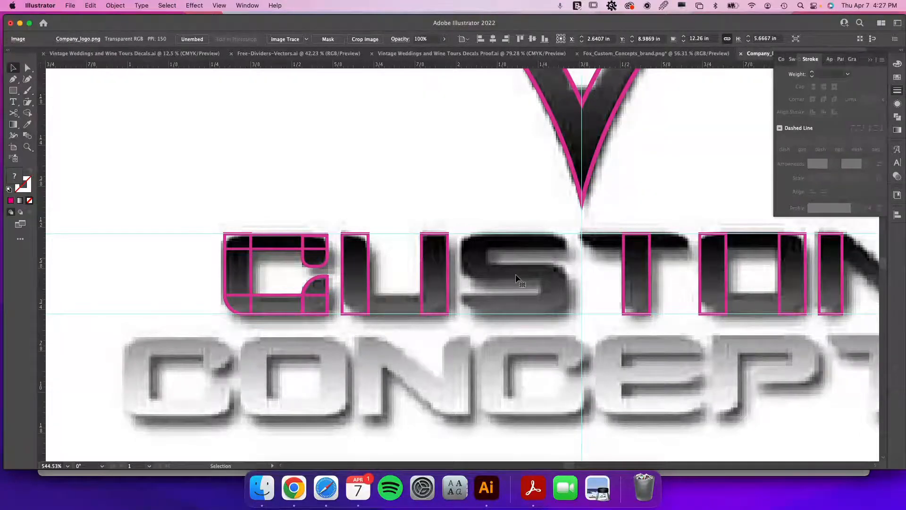
# Zoom out to review the whole traced logo, inspecting the FOX letter outlines.
pyautogui.press('super+minus')
pyautogui.press('super+minus')
pyautogui.press('super+minus')
pyautogui.press('super+minus')
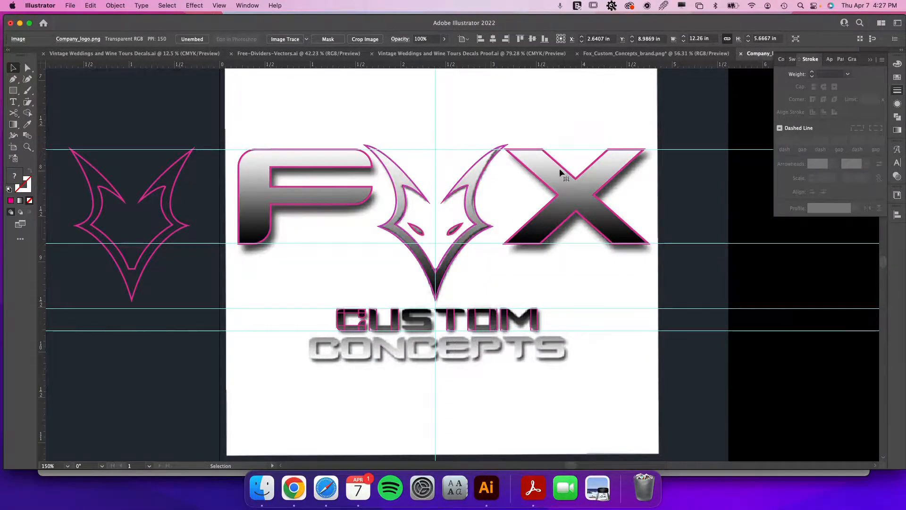
pyautogui.click(461, 229)
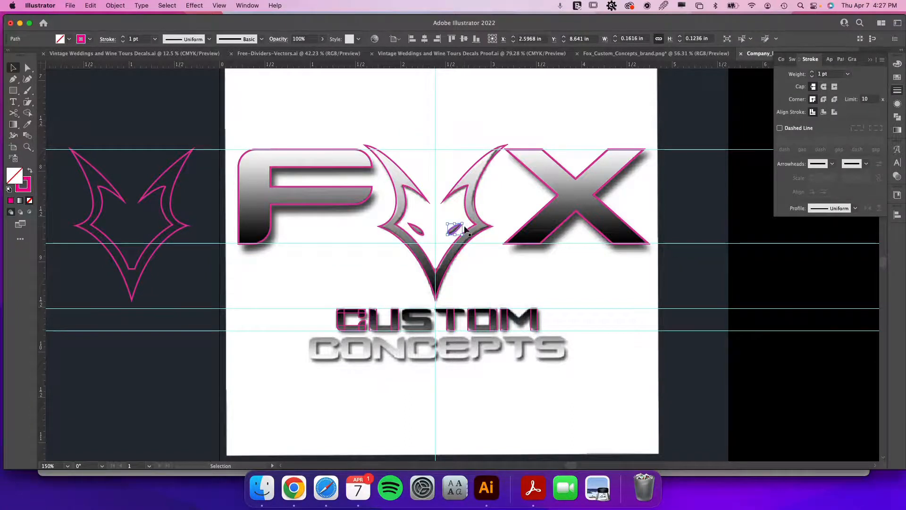
pyautogui.click(554, 197)
pyautogui.keyDown('shift'); pyautogui.click(354, 204); pyautogui.keyUp('shift')
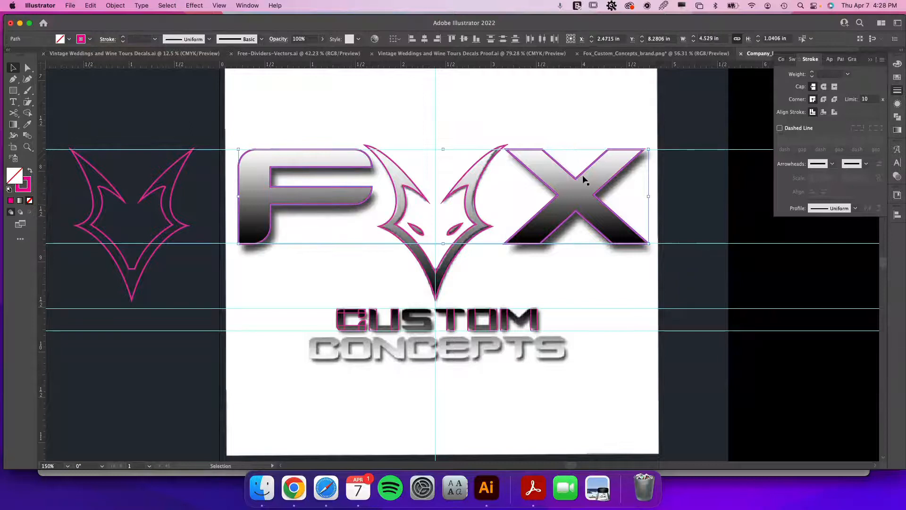
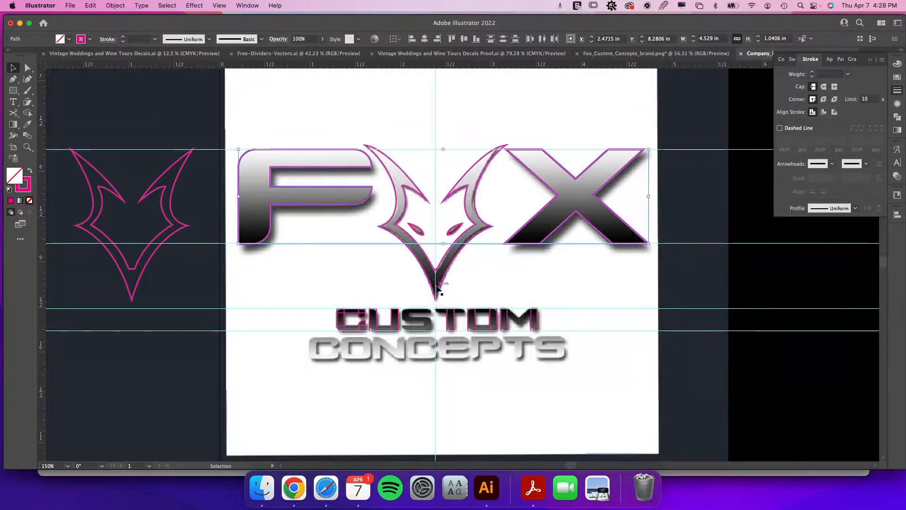
# Combine the fox head outline and both eye shapes into a single compound path.
pyautogui.click(459, 231)
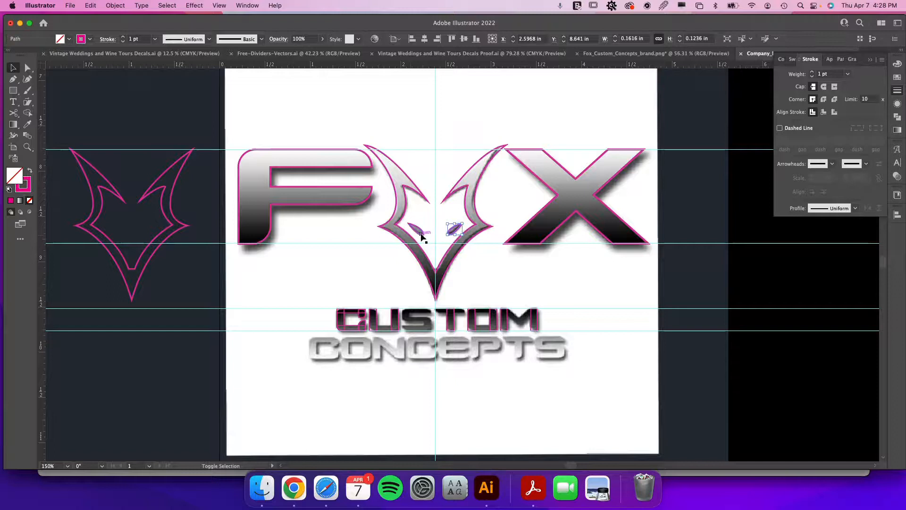
pyautogui.keyDown('shift'); pyautogui.click(419, 230); pyautogui.keyUp('shift')
pyautogui.keyDown('shift'); pyautogui.click(412, 190); pyautogui.keyUp('shift')
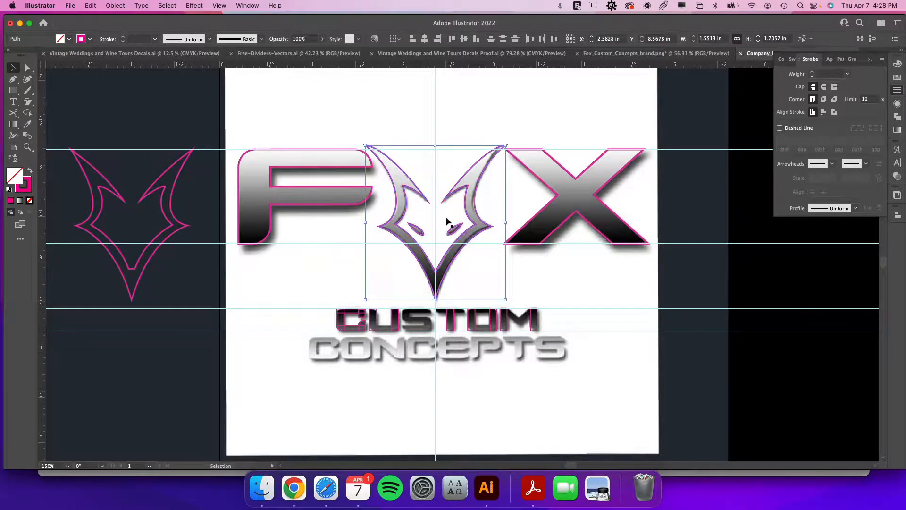
pyautogui.press('super+8')
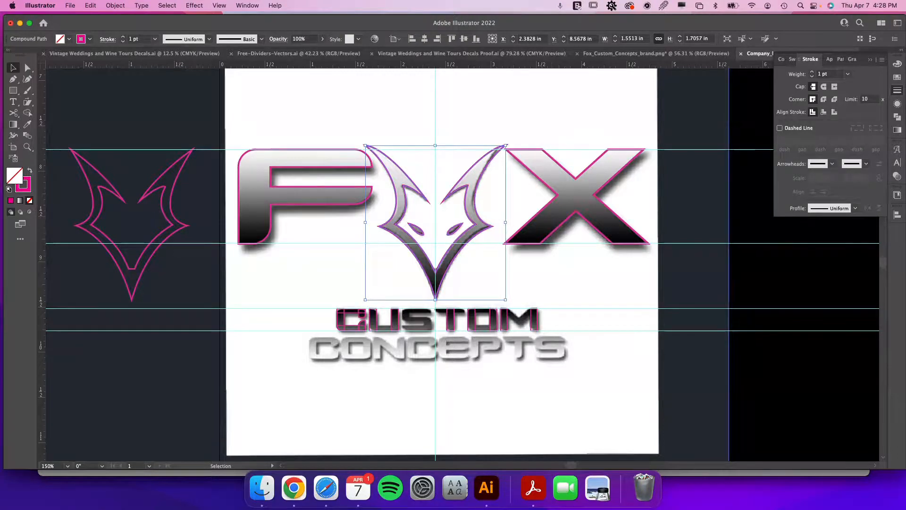
# Fill the fox head compound path with a linear gradient set to a 90° angle.
pyautogui.click(891, 131)
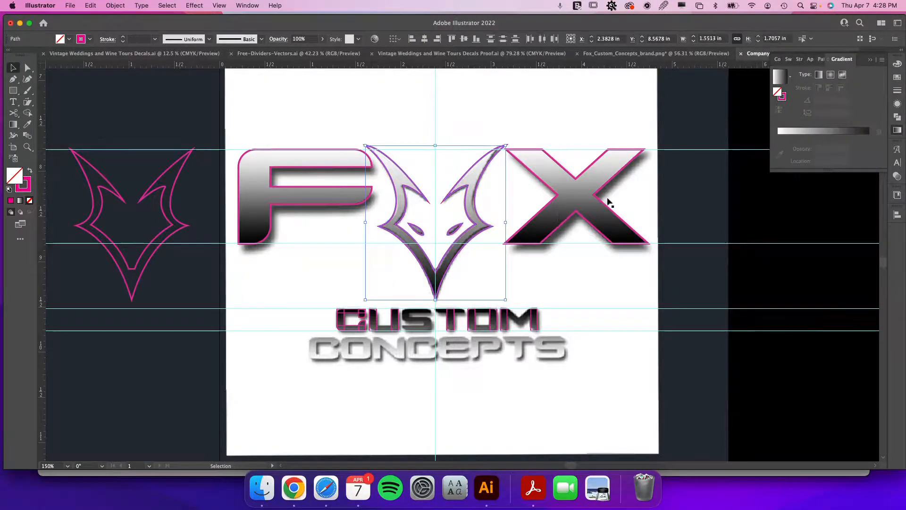
pyautogui.click(779, 79)
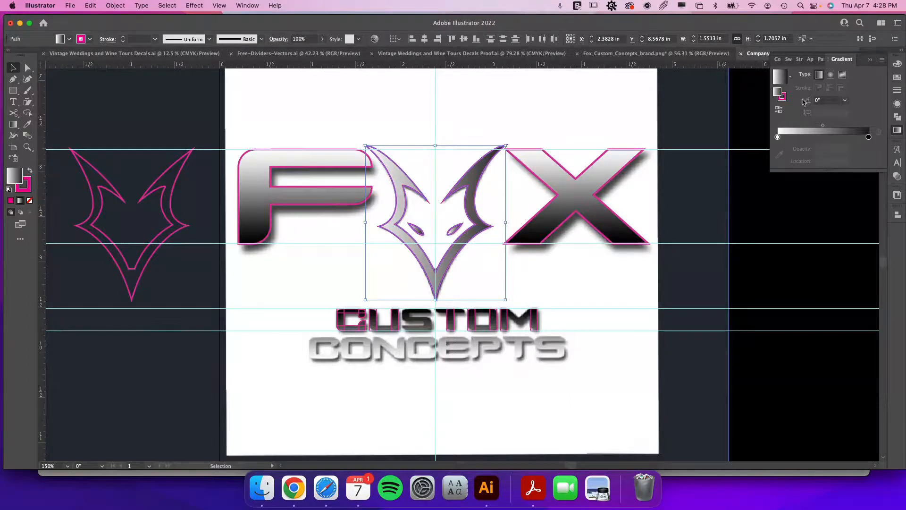
pyautogui.write('90')
pyautogui.press('Return')
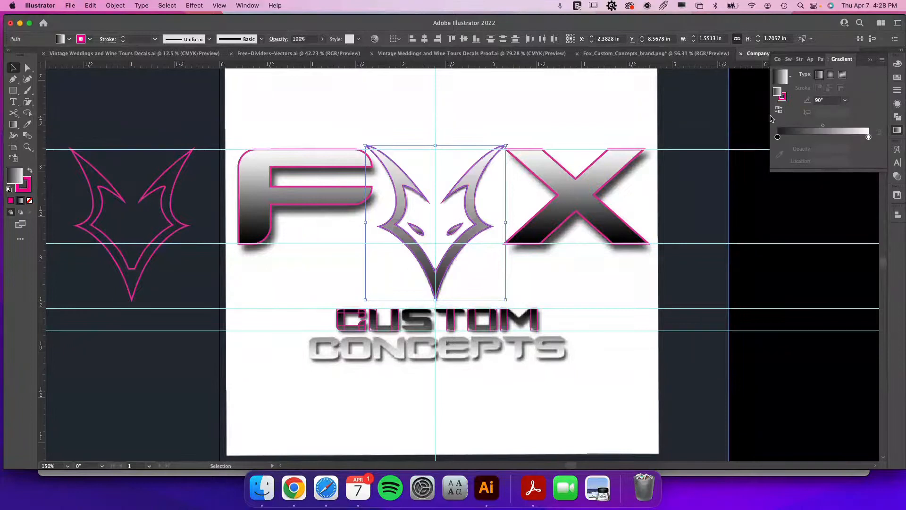
# Select the fox head compound path and set its stroke to none.
pyautogui.click(481, 257)
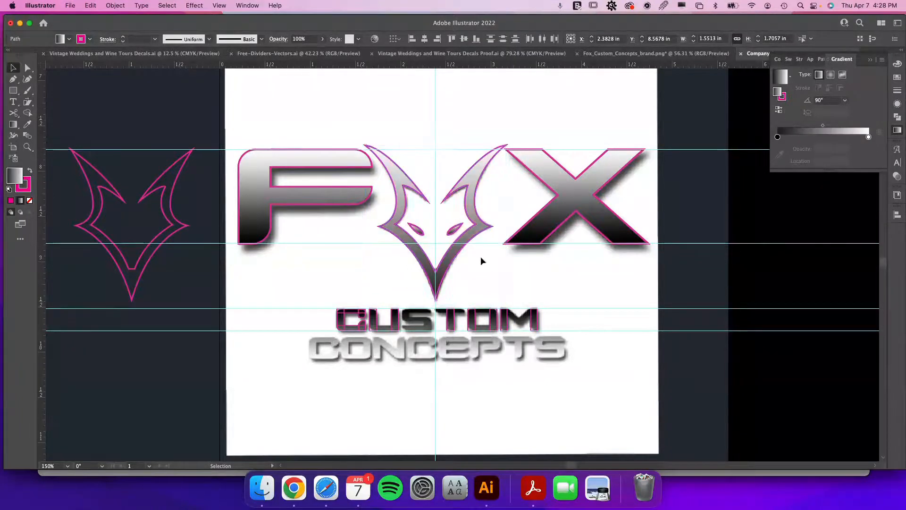
pyautogui.click(455, 232)
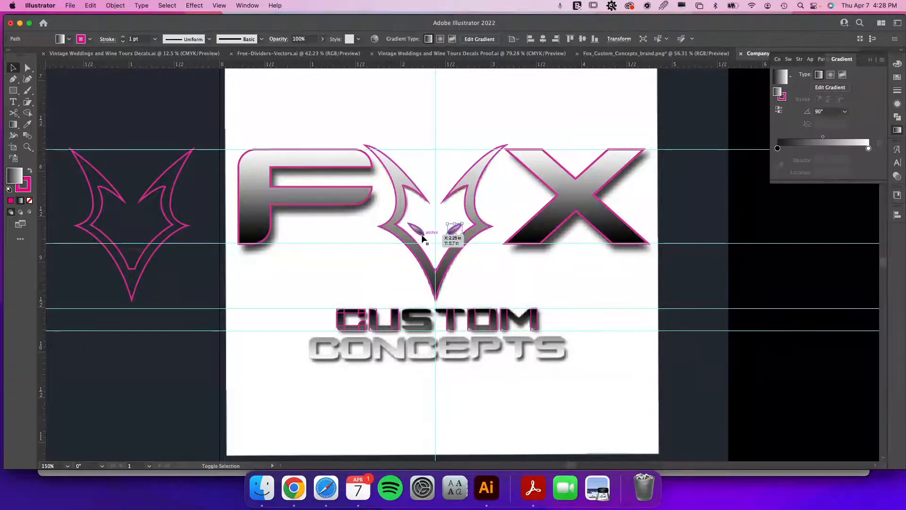
pyautogui.click(404, 203)
pyautogui.click(29, 189)
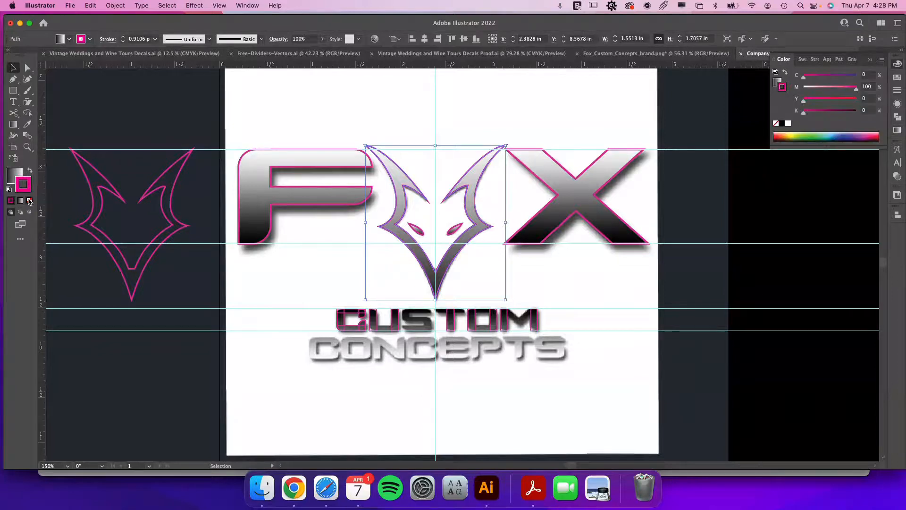
pyautogui.click(29, 200)
# Select both fox eye shapes and set their stroke to none as well.
pyautogui.click(417, 230)
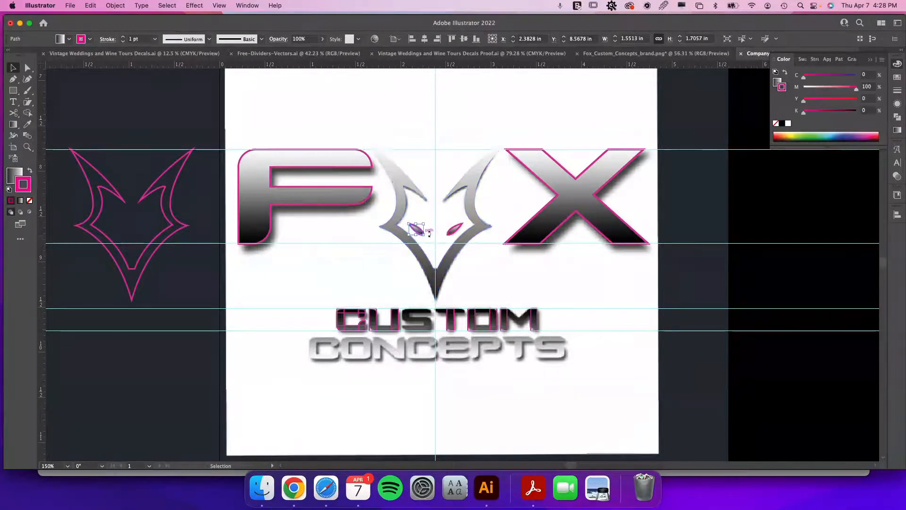
pyautogui.keyDown('shift'); pyautogui.click(454, 232); pyautogui.keyUp('shift')
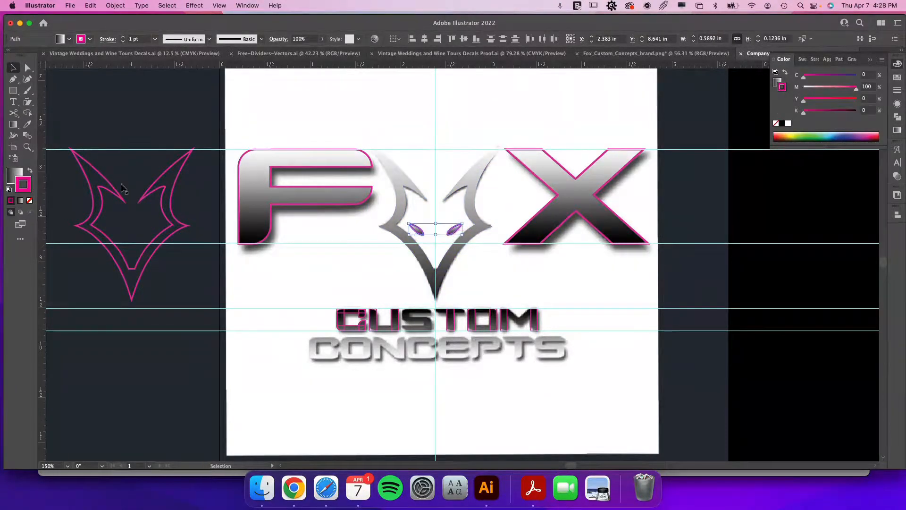
pyautogui.click(30, 171)
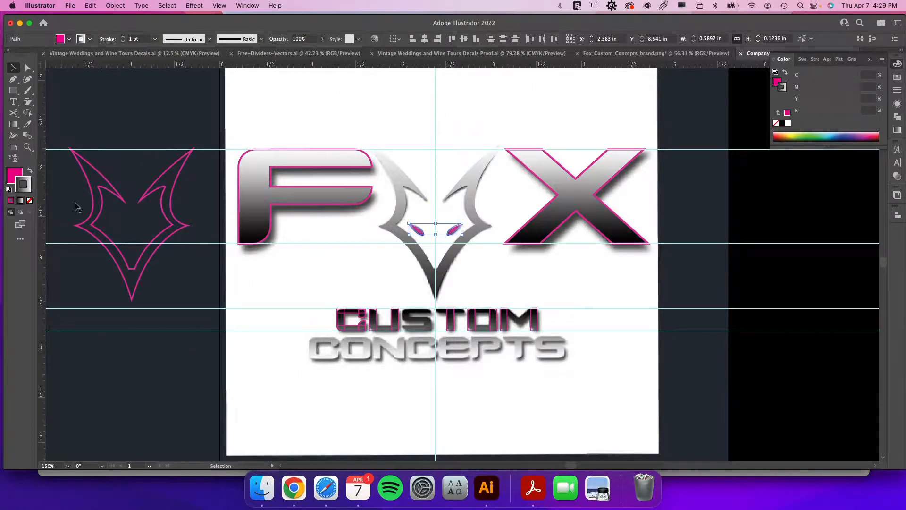
pyautogui.click(29, 171)
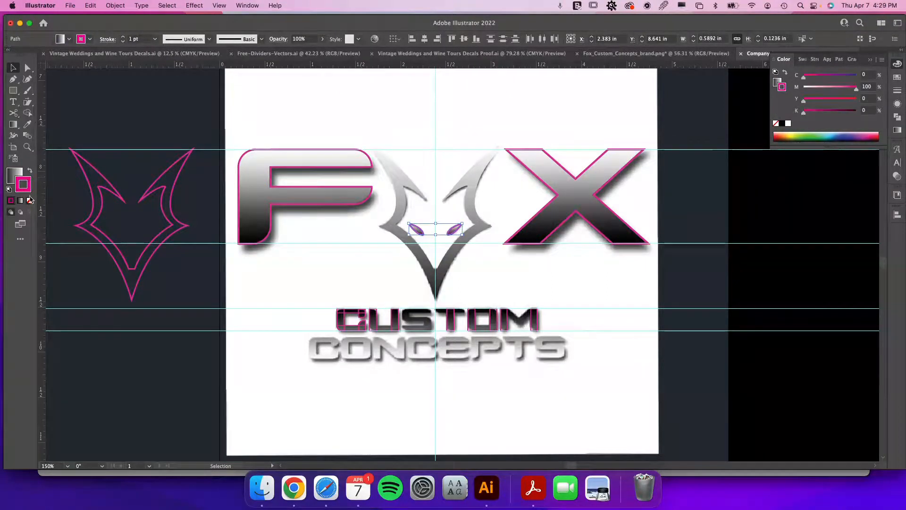
pyautogui.click(30, 202)
pyautogui.click(401, 286)
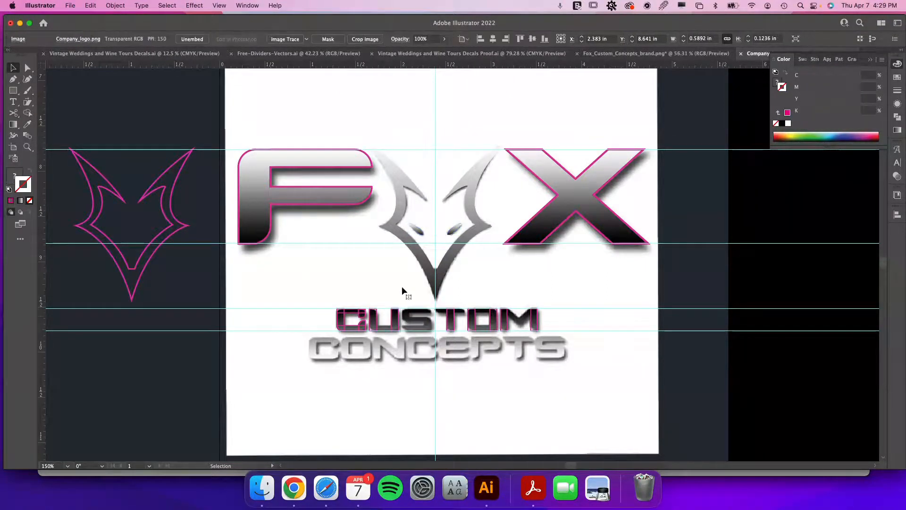
pyautogui.click(423, 237)
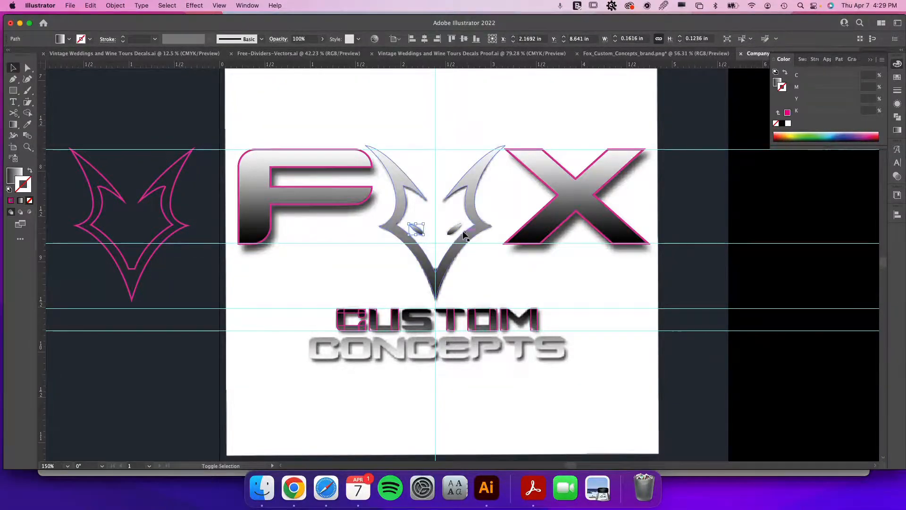
# Adjust the fox head gradient, moving the black stop to about 28% and the white stop to about 88%.
pyautogui.keyDown('shift'); pyautogui.click(468, 202); pyautogui.keyUp('shift')
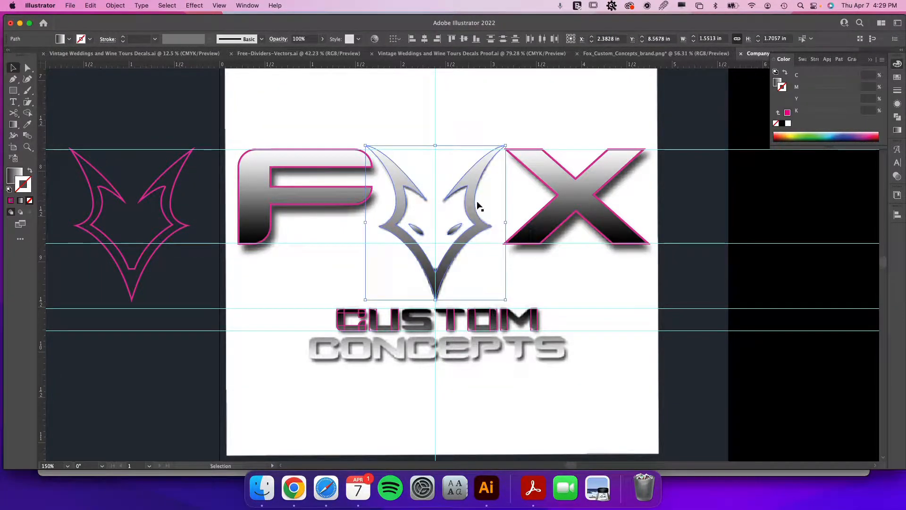
pyautogui.press('a')
pyautogui.press('v')
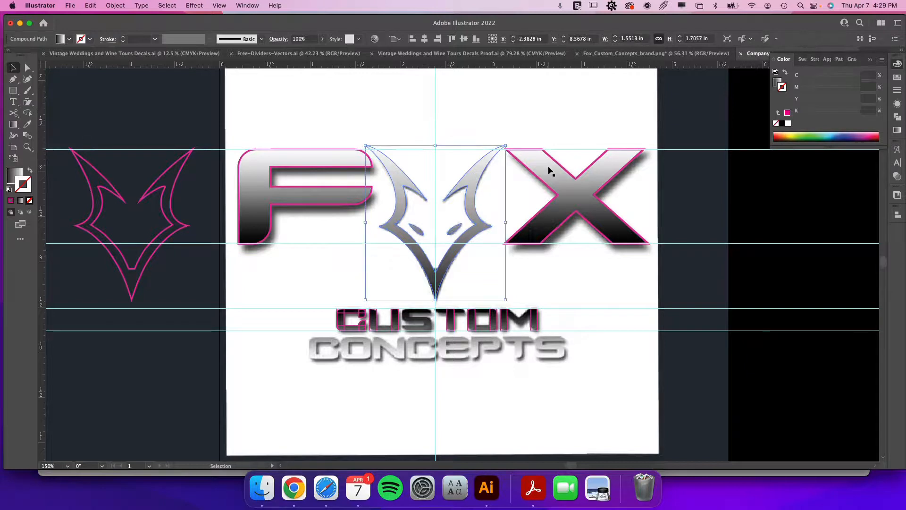
pyautogui.click(777, 82)
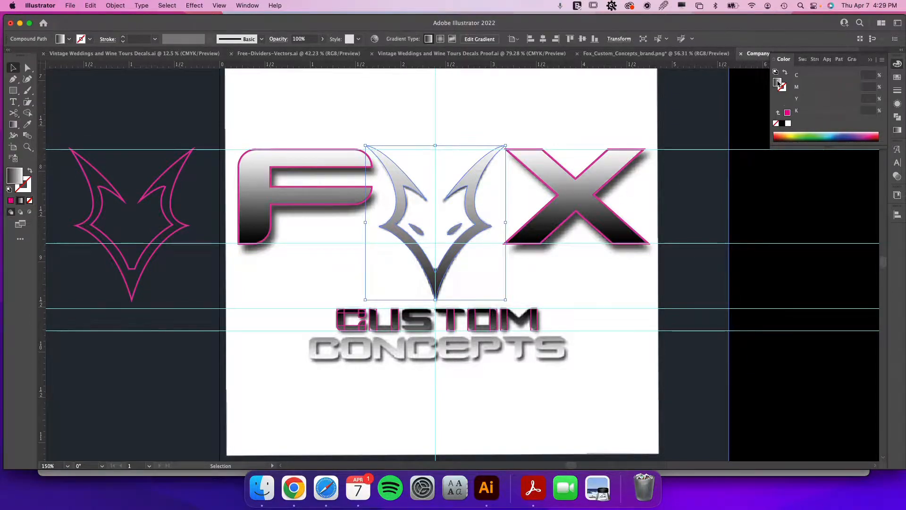
pyautogui.click(898, 130)
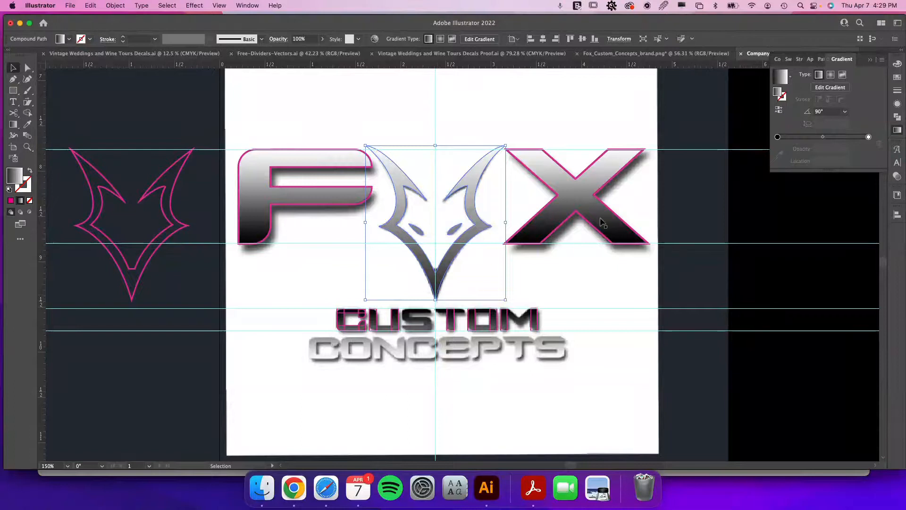
pyautogui.click(490, 246)
pyautogui.click(482, 229)
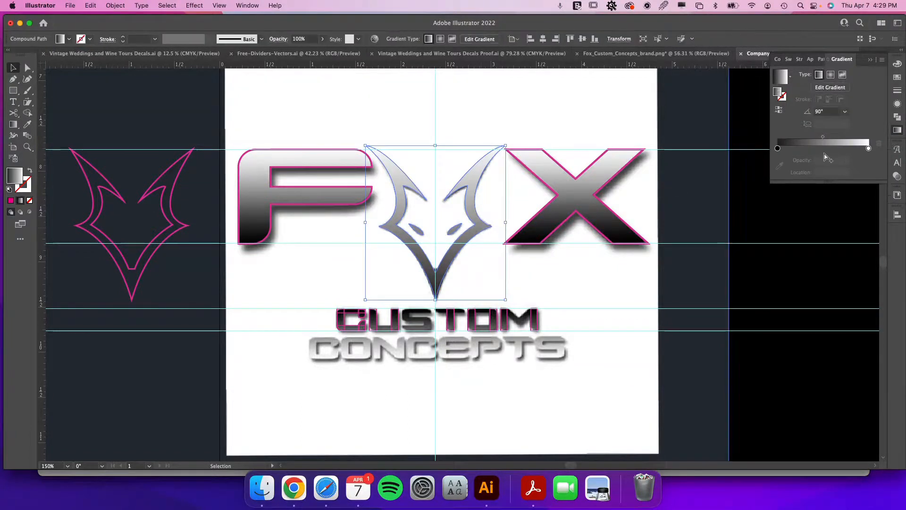
pyautogui.doubleClick(777, 148)
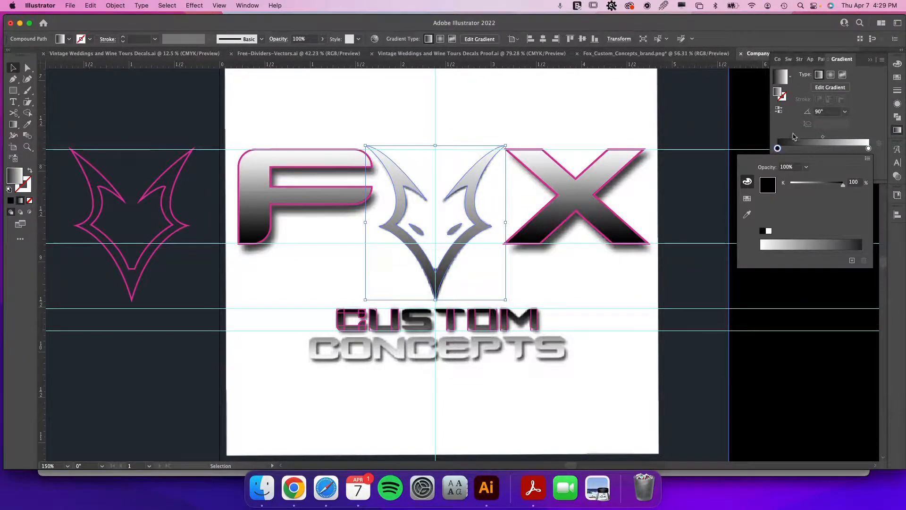
pyautogui.click(787, 136)
pyautogui.moveTo(778, 149); pyautogui.dragTo(798, 149)
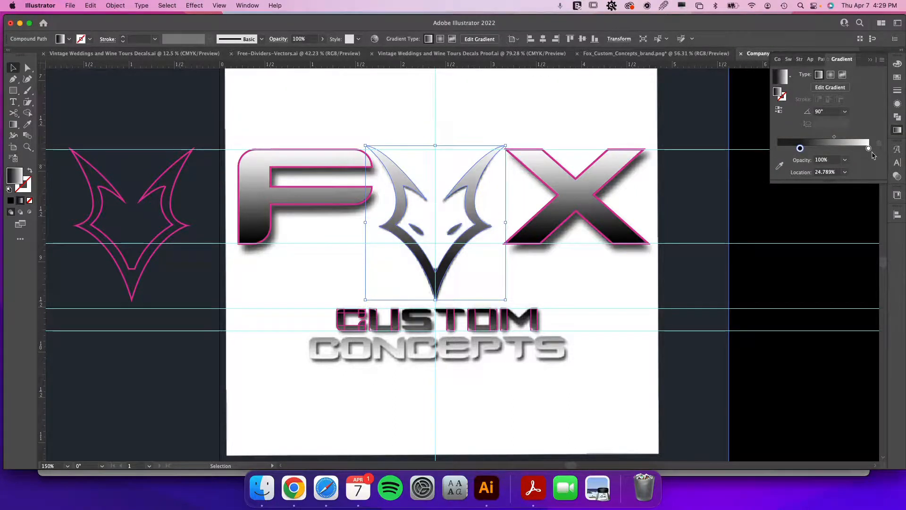
pyautogui.moveTo(868, 149); pyautogui.dragTo(858, 149)
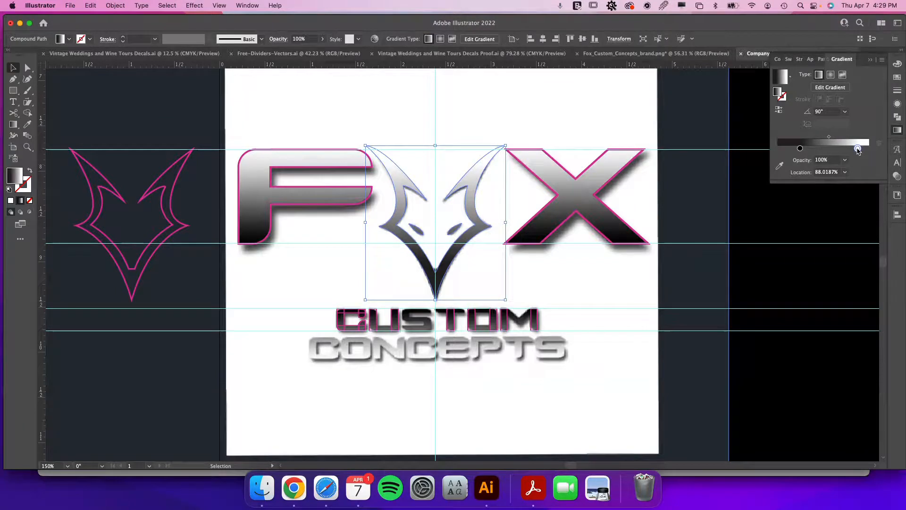
pyautogui.moveTo(799, 148); pyautogui.dragTo(803, 150)
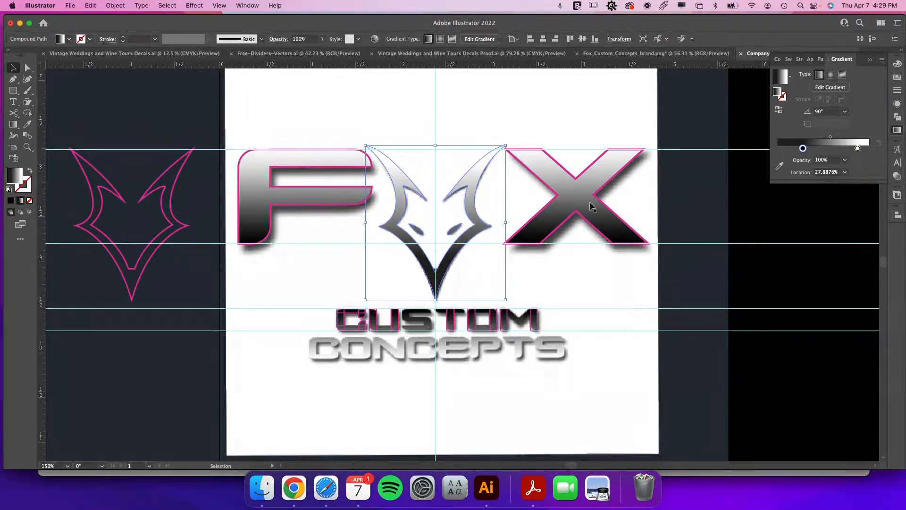
# Select the F and X compound path and remove its magenta stroke.
pyautogui.click(557, 195)
pyautogui.keyDown('shift'); pyautogui.click(312, 208); pyautogui.keyUp('shift')
pyautogui.press('a')
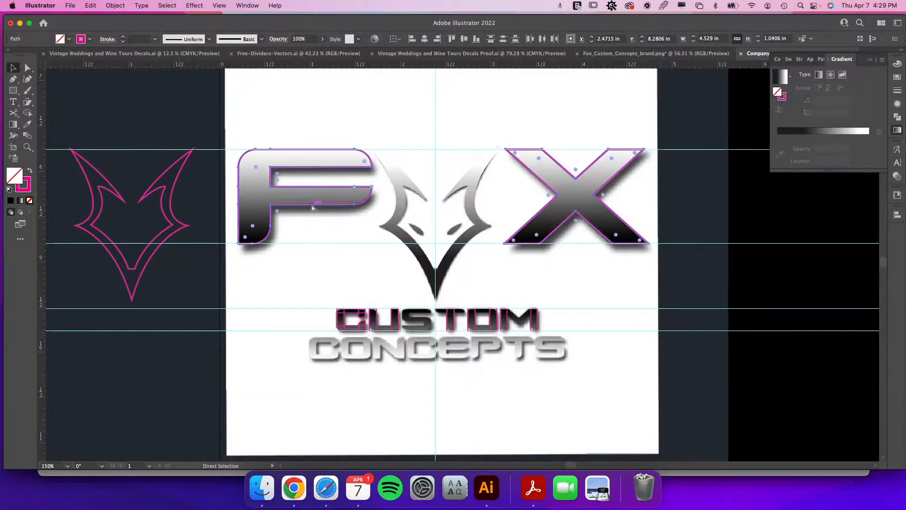
pyautogui.press('v')
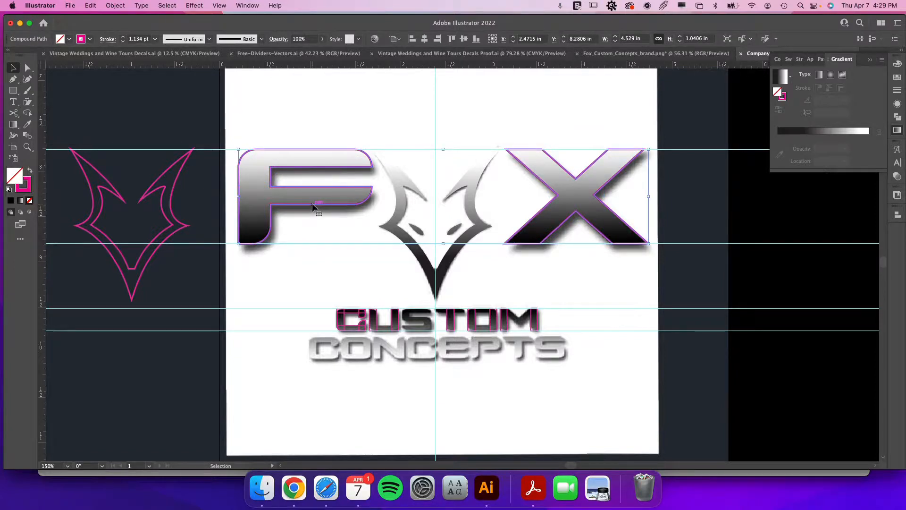
pyautogui.click(28, 191)
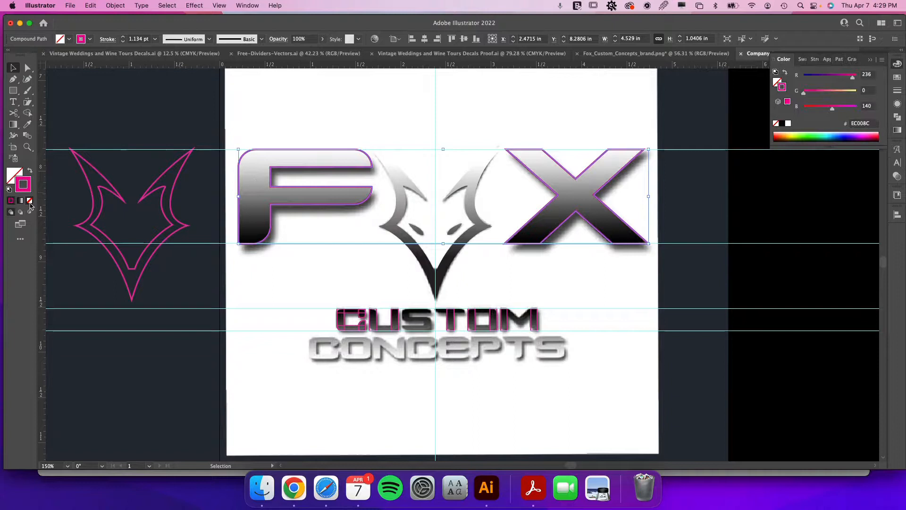
pyautogui.click(29, 201)
pyautogui.click(13, 175)
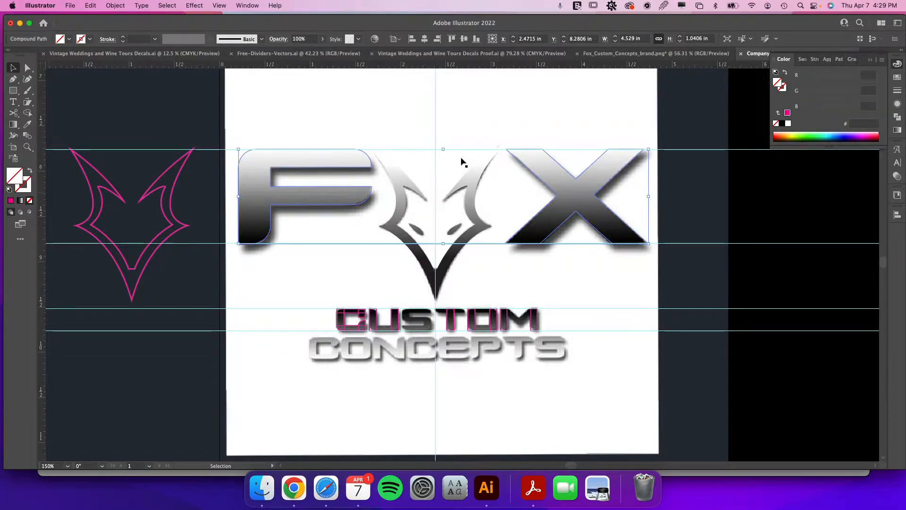
# Apply a linear gradient fill to the F and X letters.
pyautogui.click(898, 130)
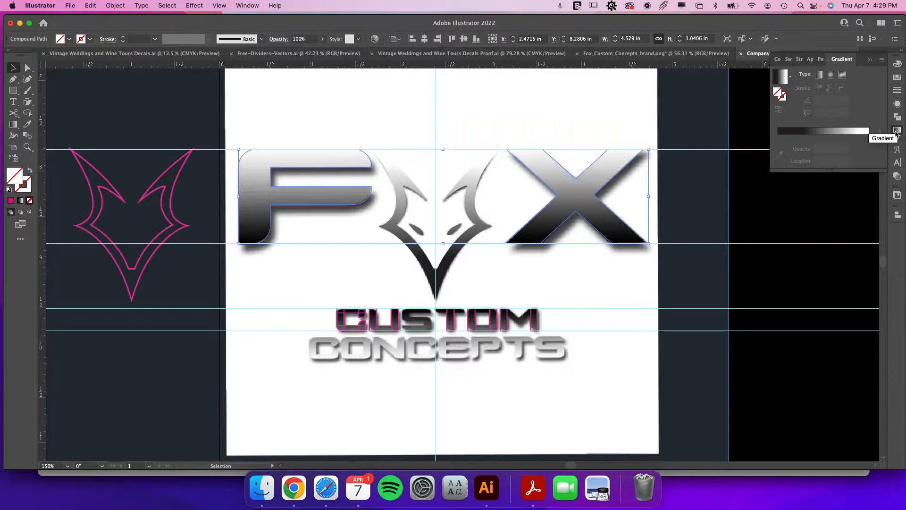
pyautogui.click(791, 78)
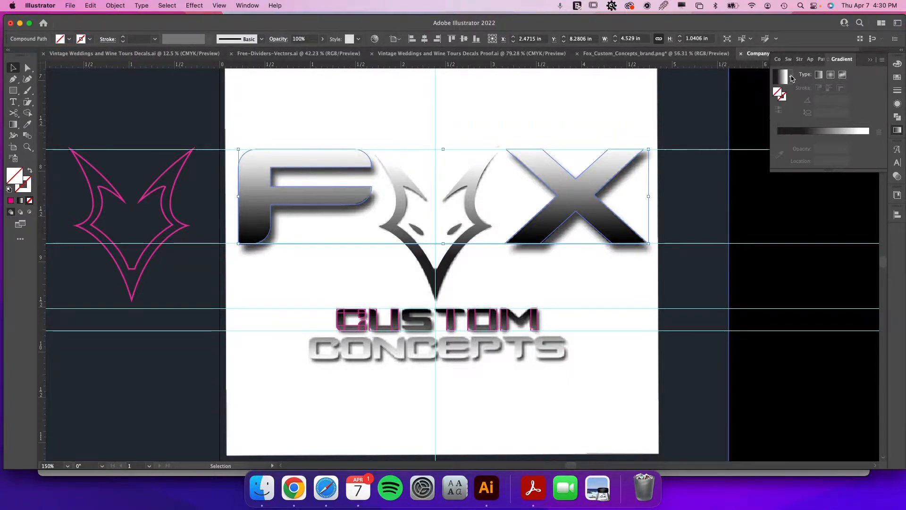
pyautogui.click(792, 78)
pyautogui.click(819, 74)
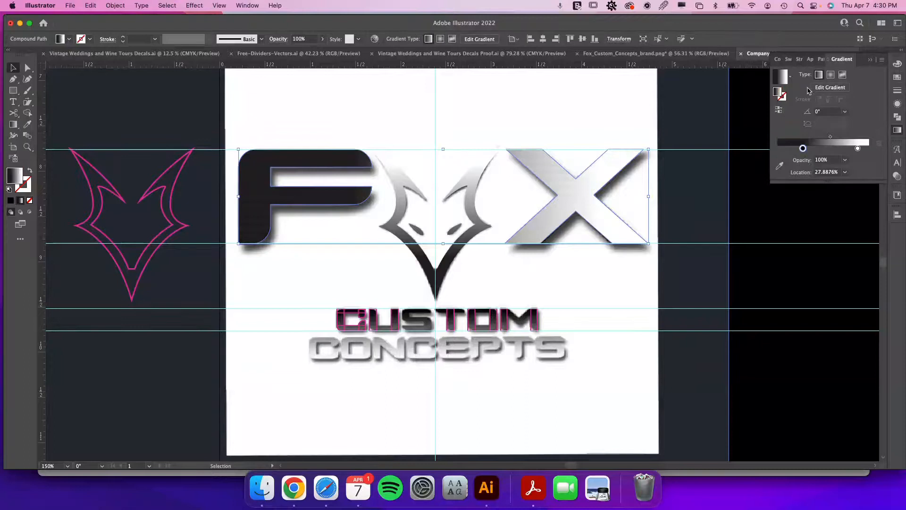
# Switch the Color panel's color sliders from Grayscale to CMYK.
pyautogui.doubleClick(803, 149)
pyautogui.click(747, 198)
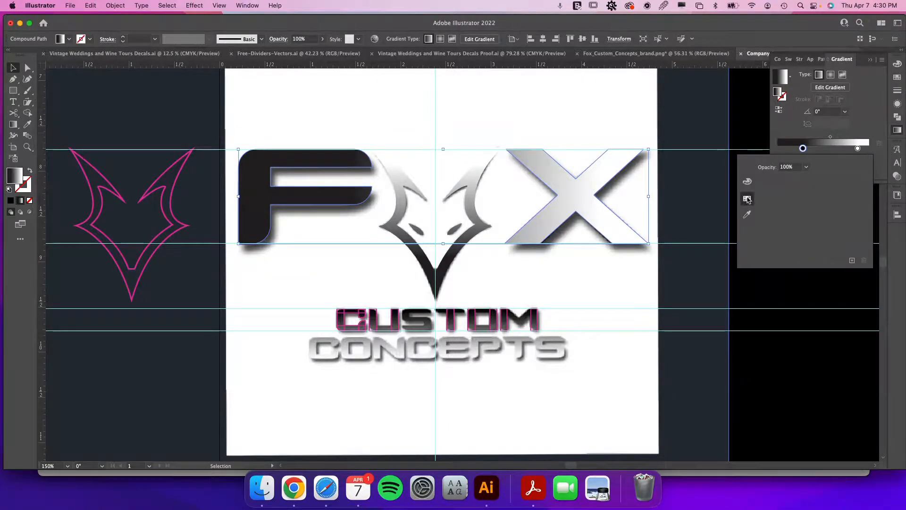
pyautogui.click(748, 181)
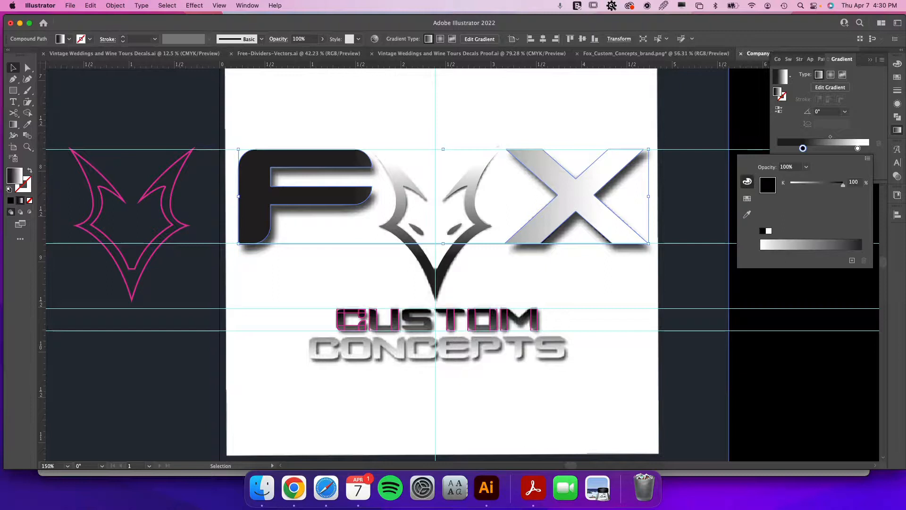
pyautogui.click(894, 66)
pyautogui.click(895, 65)
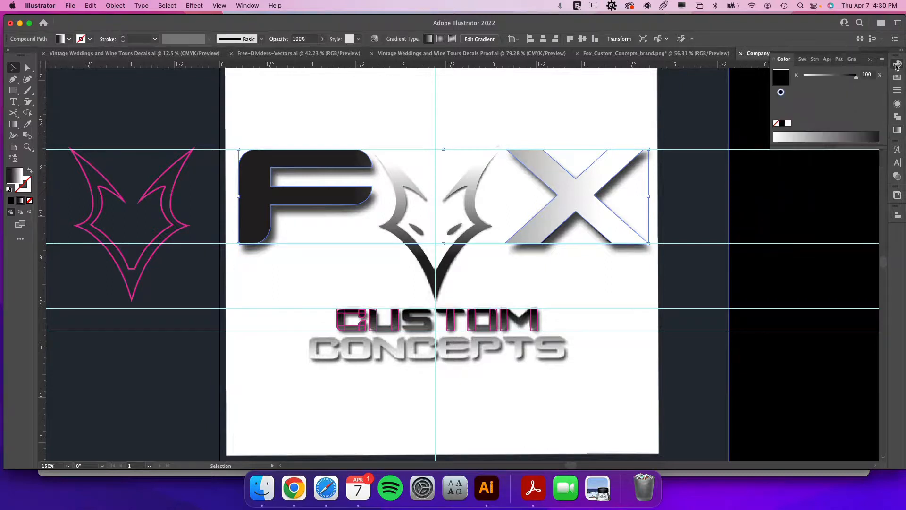
pyautogui.click(881, 60)
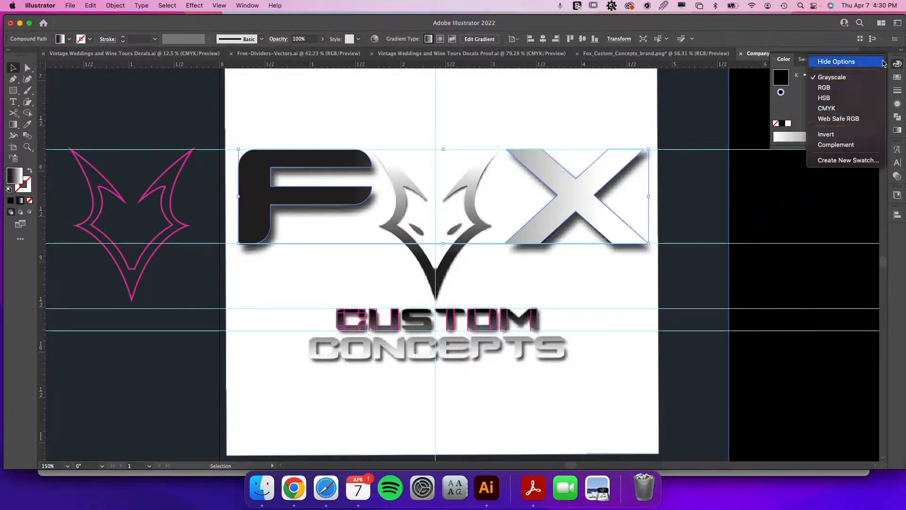
pyautogui.click(845, 106)
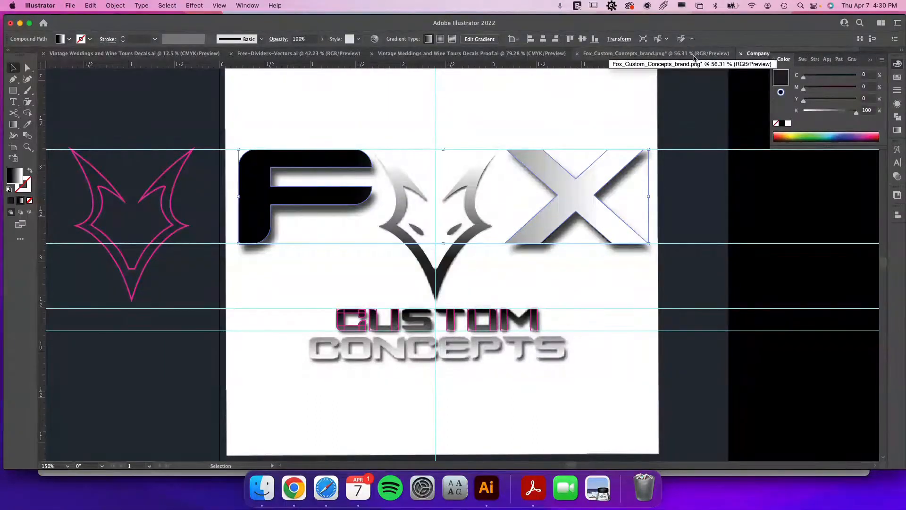
# Change the document color mode to CMYK Color.
pyautogui.click(871, 60)
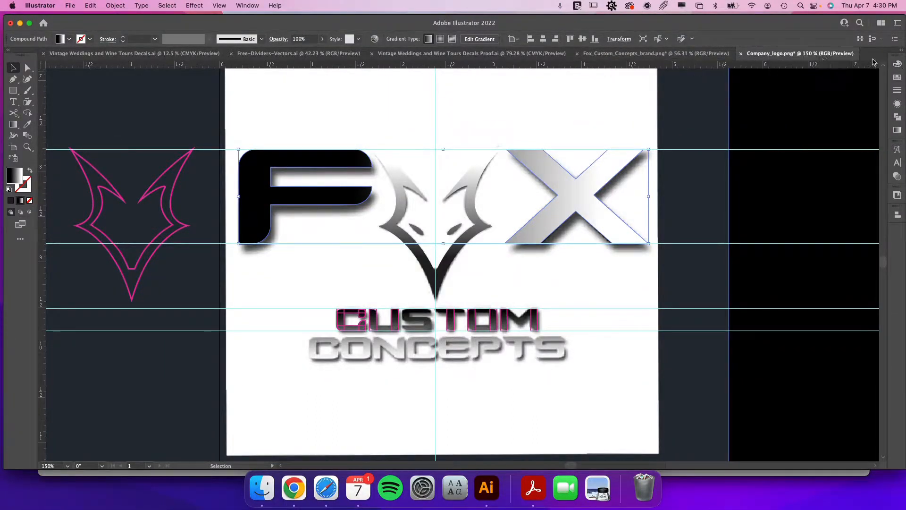
pyautogui.click(70, 6)
pyautogui.moveTo(102, 258)
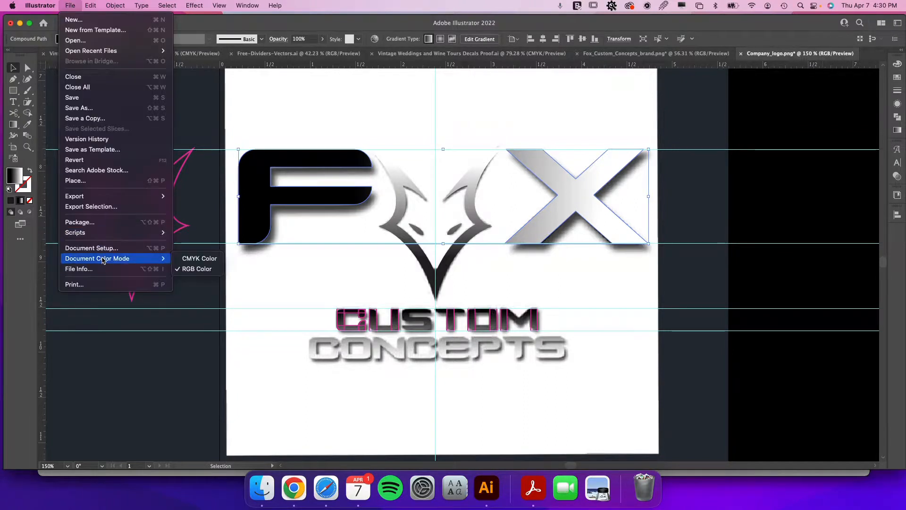
pyautogui.click(207, 260)
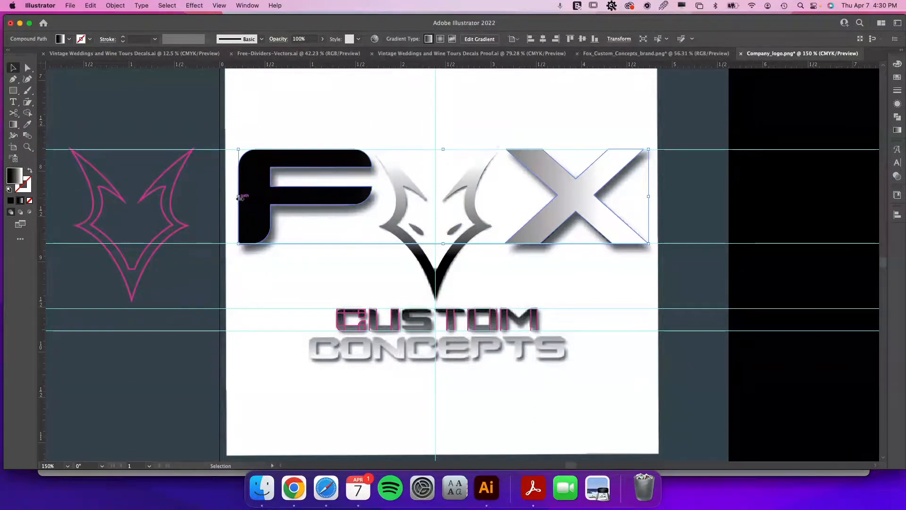
# Set the F and X gradient angle to 90° and move the black and white stops to the ends.
pyautogui.click(898, 131)
pyautogui.click(822, 113)
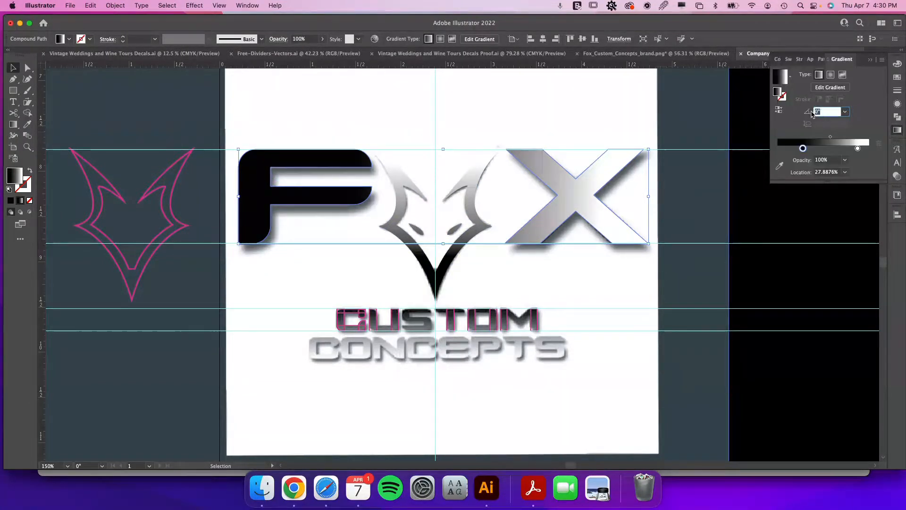
pyautogui.write('90')
pyautogui.press('Tab')
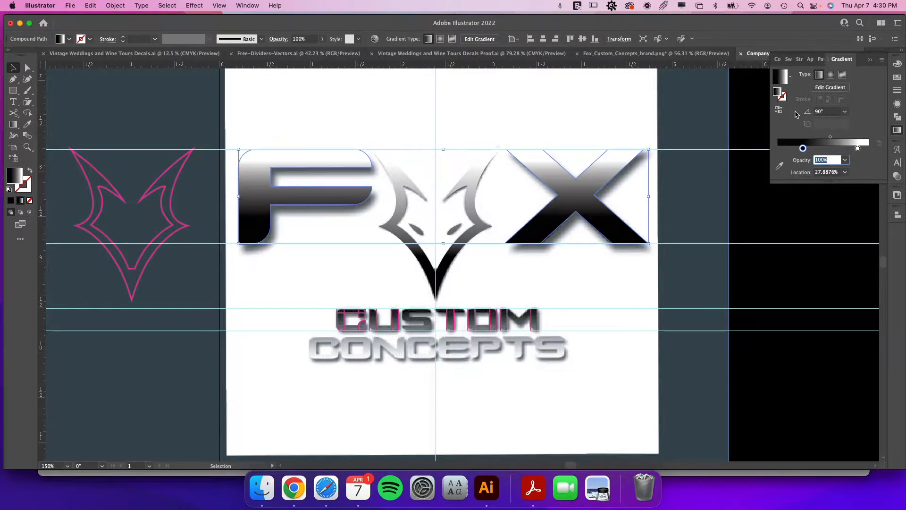
pyautogui.moveTo(803, 148); pyautogui.dragTo(778, 148)
pyautogui.moveTo(857, 148); pyautogui.dragTo(885, 150)
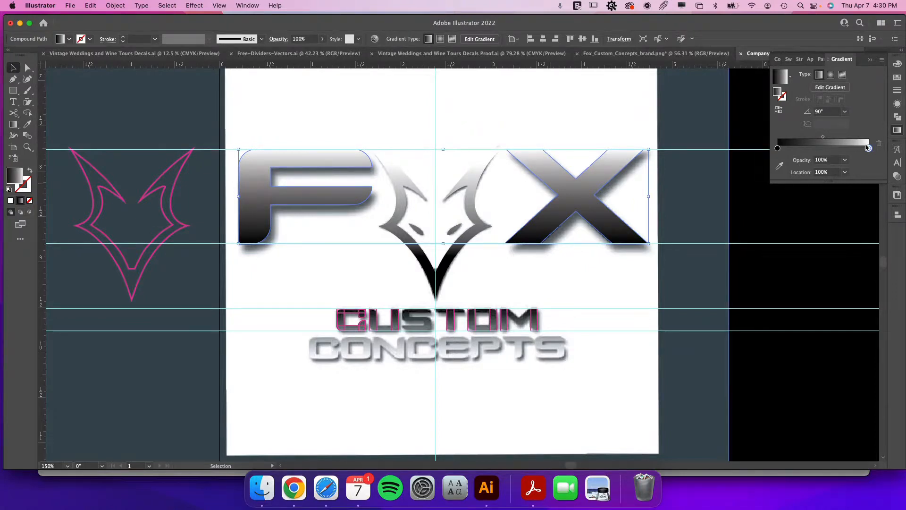
pyautogui.moveTo(867, 148)
pyautogui.mouseDown()
pyautogui.moveTo(842, 147)
pyautogui.moveTo(859, 148)
pyautogui.mouseUp()
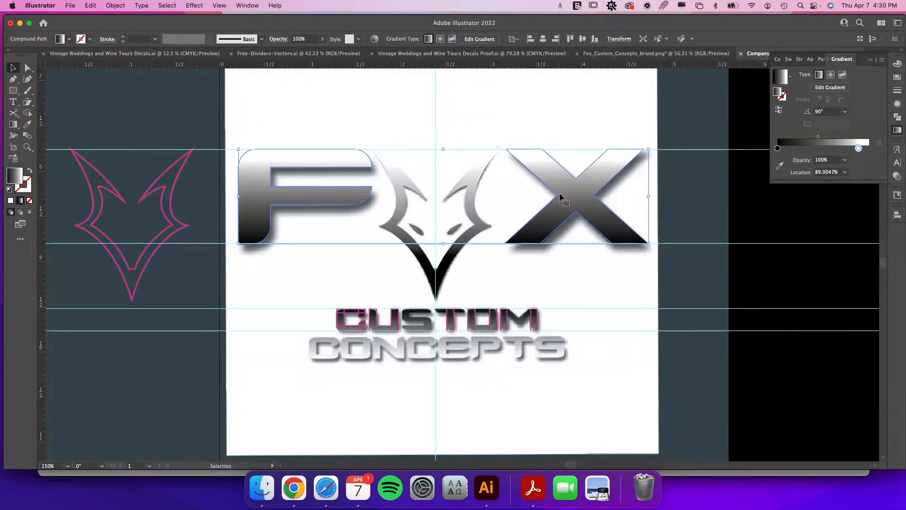
pyautogui.moveTo(559, 193); pyautogui.dragTo(579, 193)
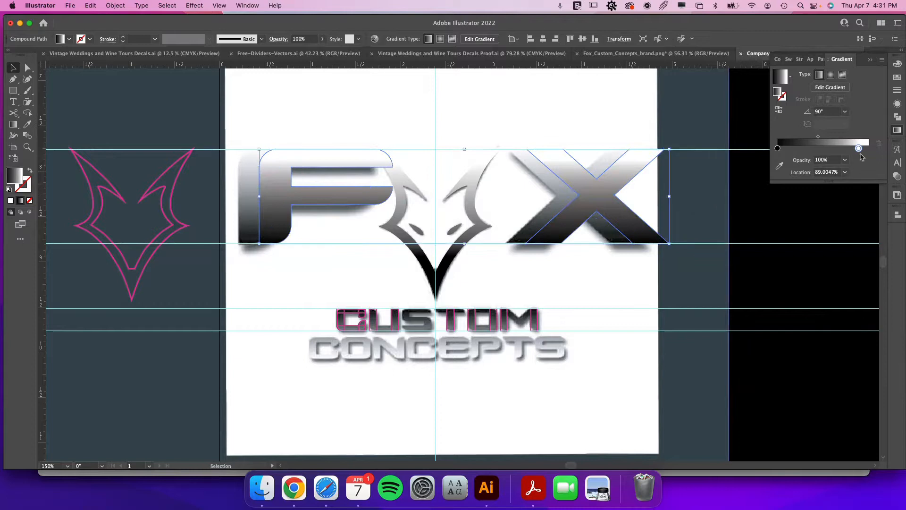
pyautogui.moveTo(859, 149)
pyautogui.mouseDown()
pyautogui.moveTo(870, 149)
pyautogui.moveTo(861, 162)
pyautogui.mouseUp()
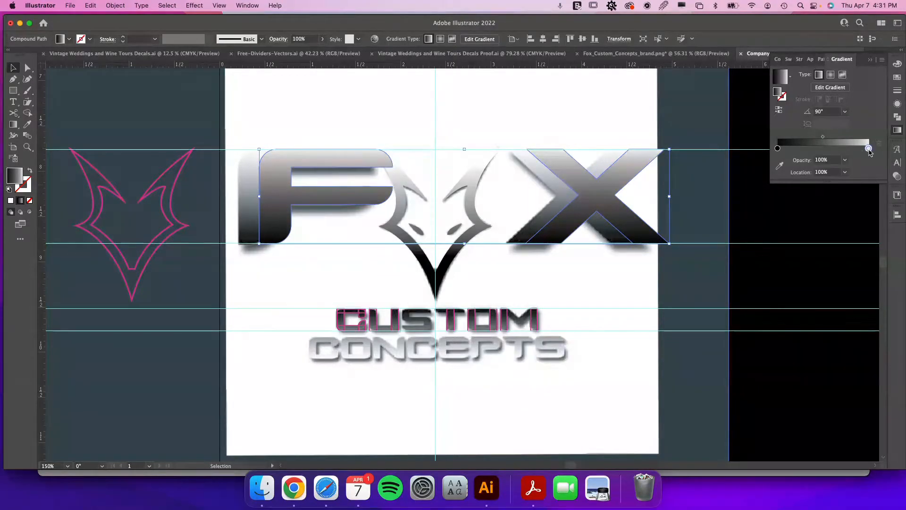
# Set the gradient's white stop to pure white with all CMYK values at 0.
pyautogui.doubleClick(868, 149)
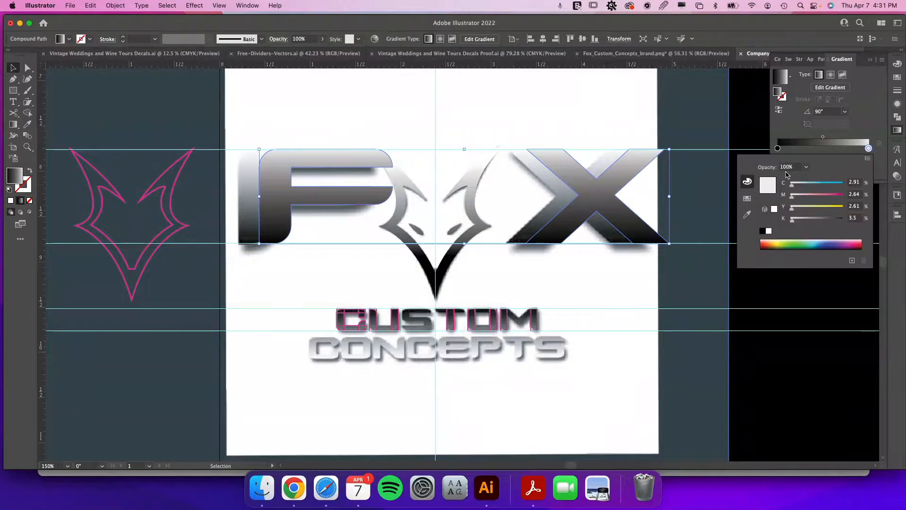
pyautogui.click(769, 231)
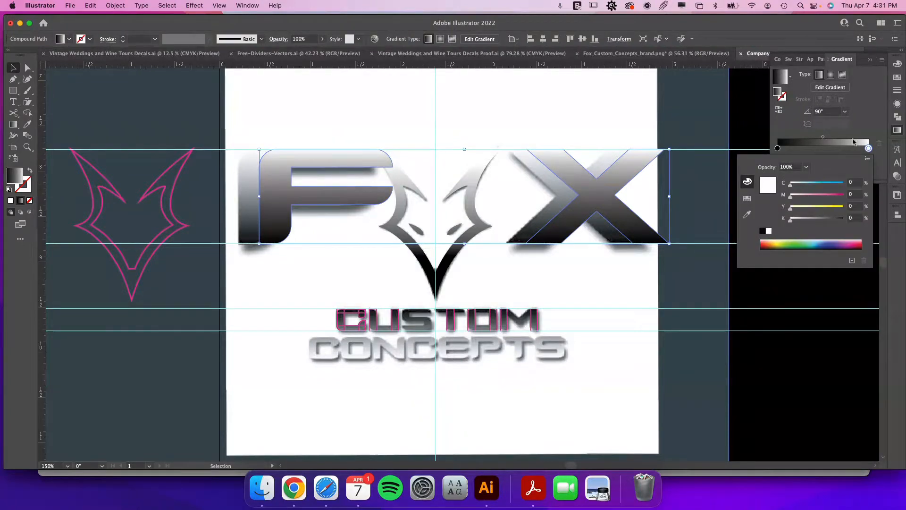
pyautogui.click(873, 114)
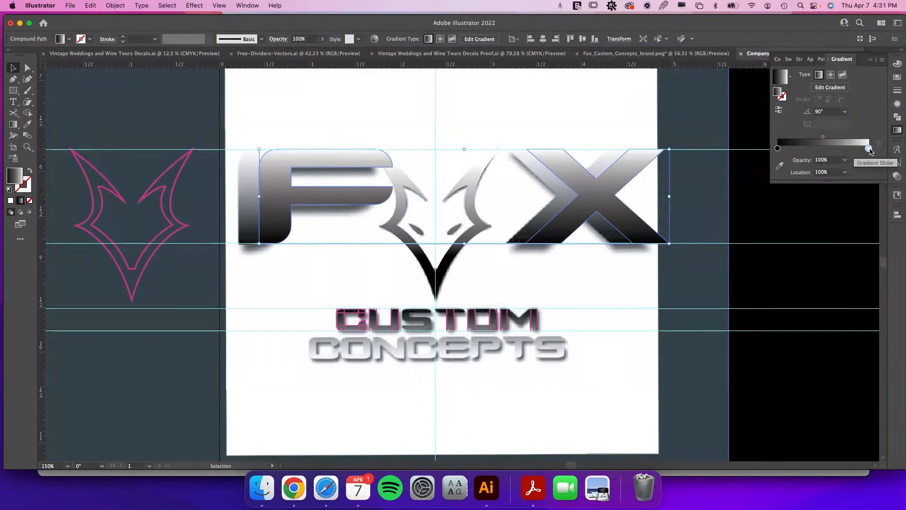
pyautogui.moveTo(869, 149); pyautogui.dragTo(860, 150)
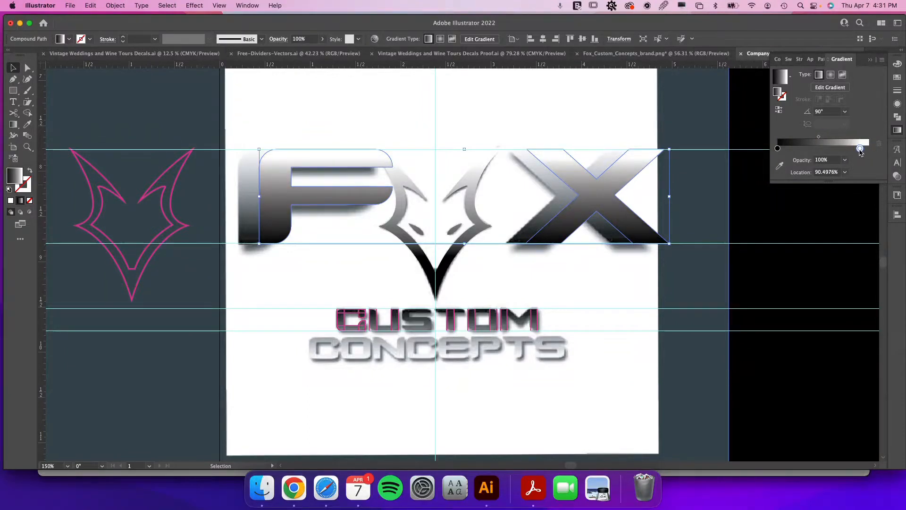
pyautogui.moveTo(861, 150); pyautogui.dragTo(862, 150)
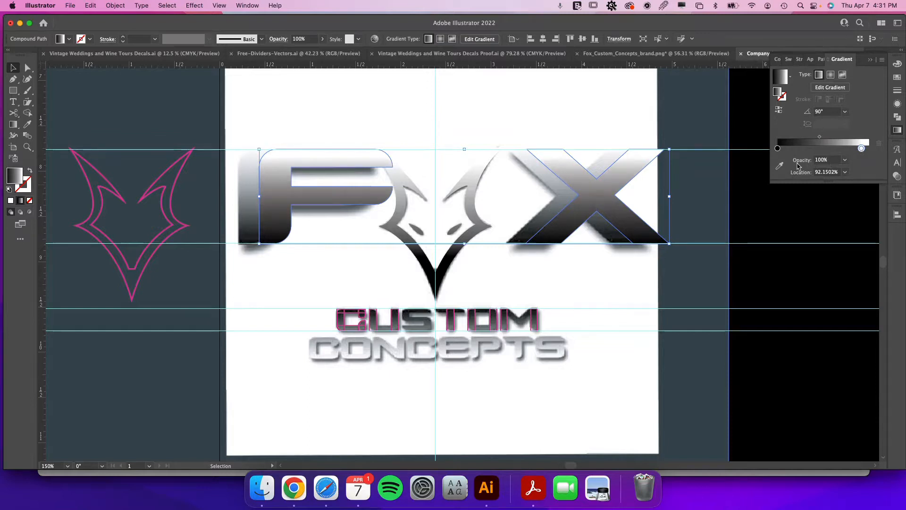
# Set the black stop to pure black at 100% K, keeping both stops at 0% and 100%.
pyautogui.doubleClick(778, 149)
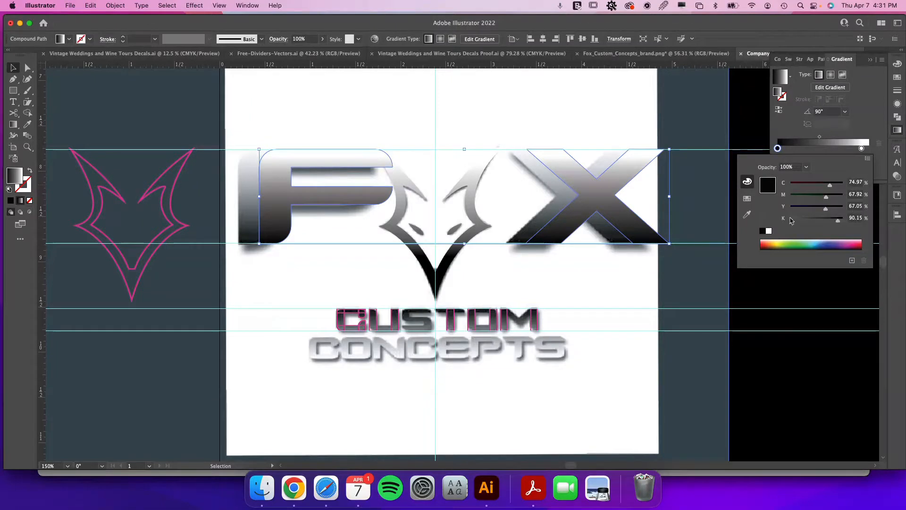
pyautogui.click(762, 231)
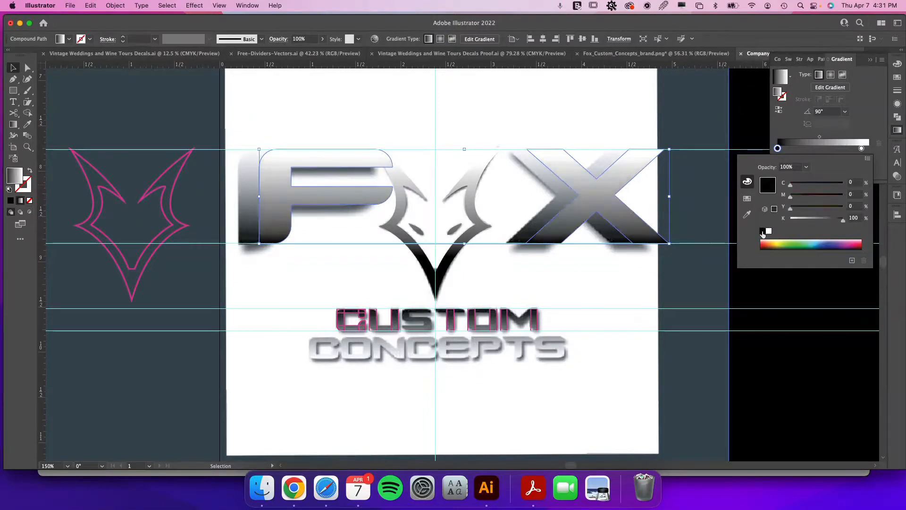
pyautogui.moveTo(777, 149)
pyautogui.mouseDown()
pyautogui.moveTo(804, 149)
pyautogui.moveTo(784, 149)
pyautogui.mouseUp()
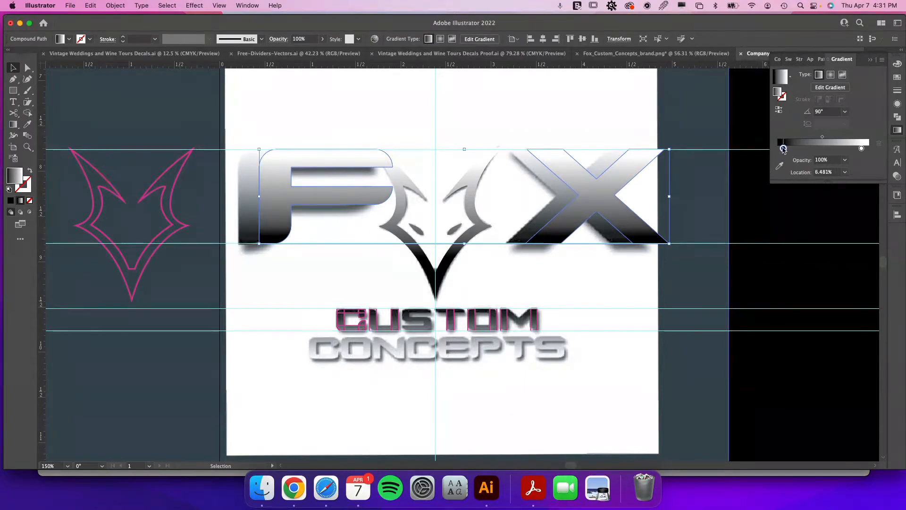
pyautogui.moveTo(784, 149); pyautogui.dragTo(778, 149)
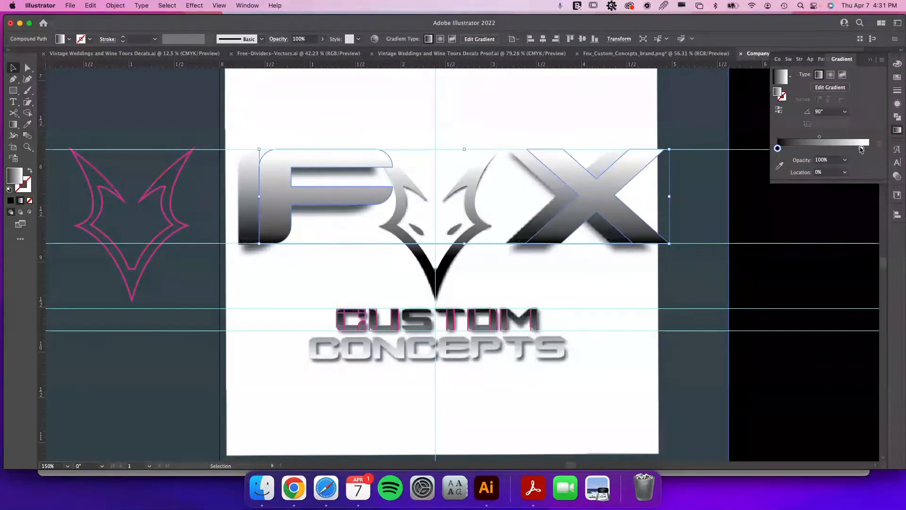
pyautogui.moveTo(861, 148); pyautogui.dragTo(868, 148)
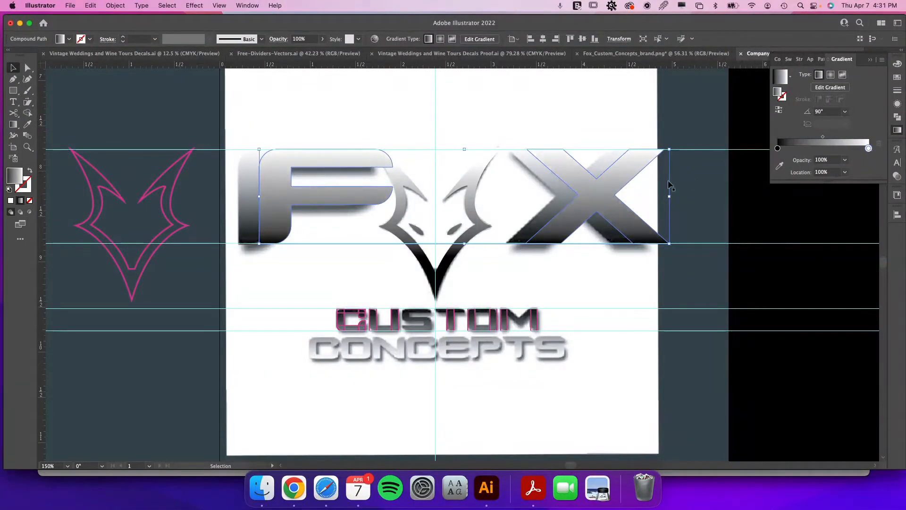
# Move the F and X letters back to their original position beside the fox head.
pyautogui.click(642, 186)
pyautogui.moveTo(605, 179); pyautogui.dragTo(593, 178)
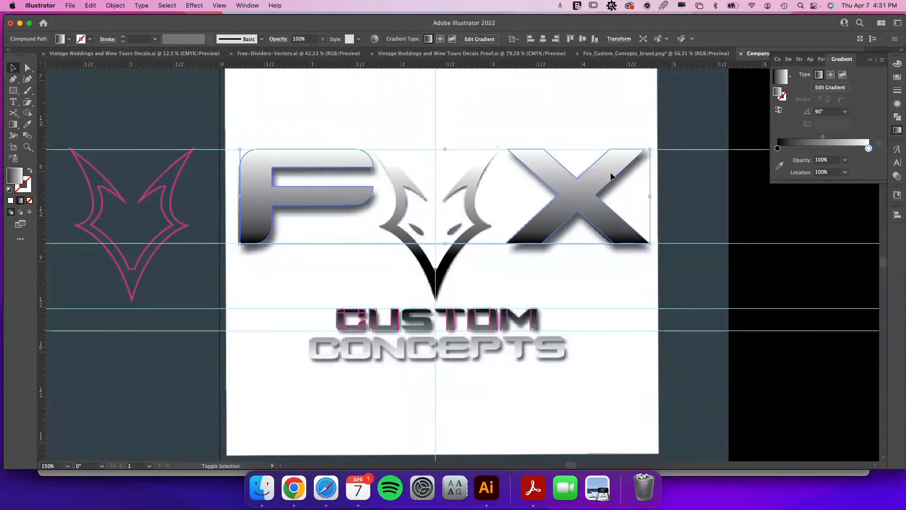
# Add the fox head to the selection together with the F and X letters.
pyautogui.keyDown('shift'); pyautogui.click(472, 208); pyautogui.keyUp('shift')
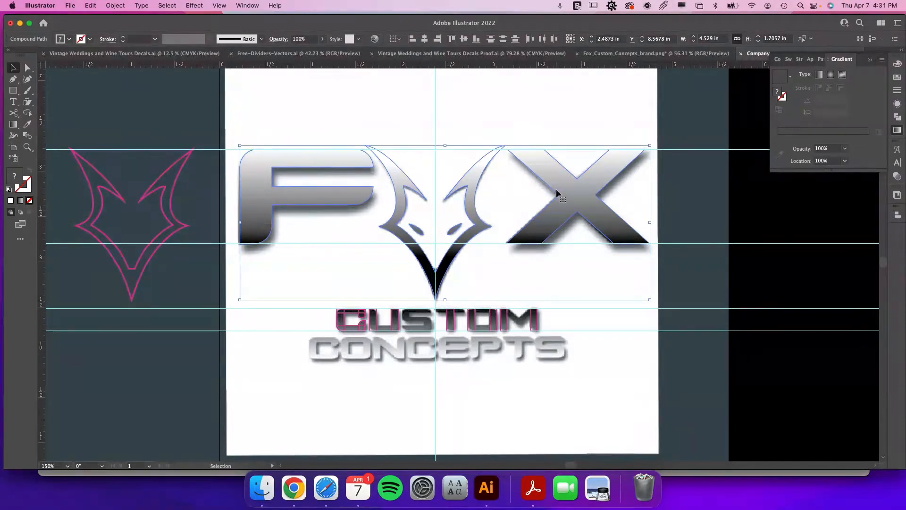
pyautogui.press('a')
pyautogui.press('v')
pyautogui.press('.')
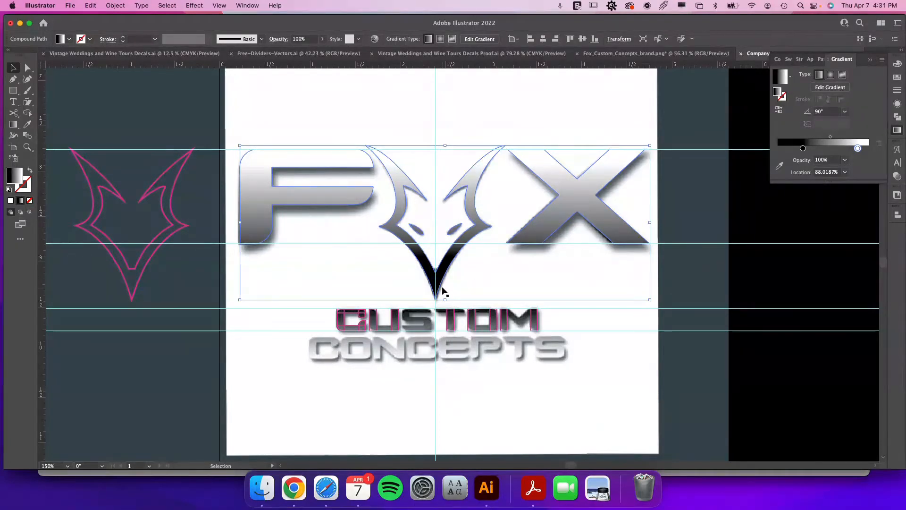
pyautogui.click(541, 242)
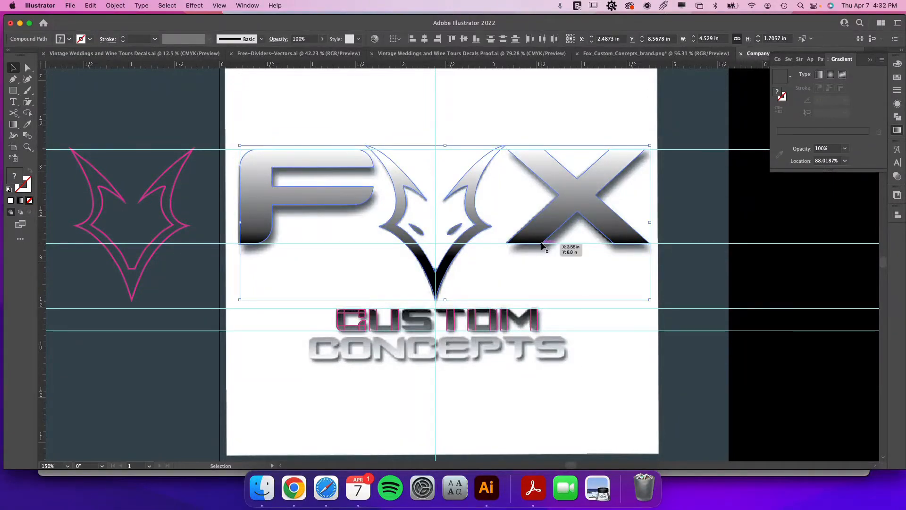
pyautogui.click(677, 222)
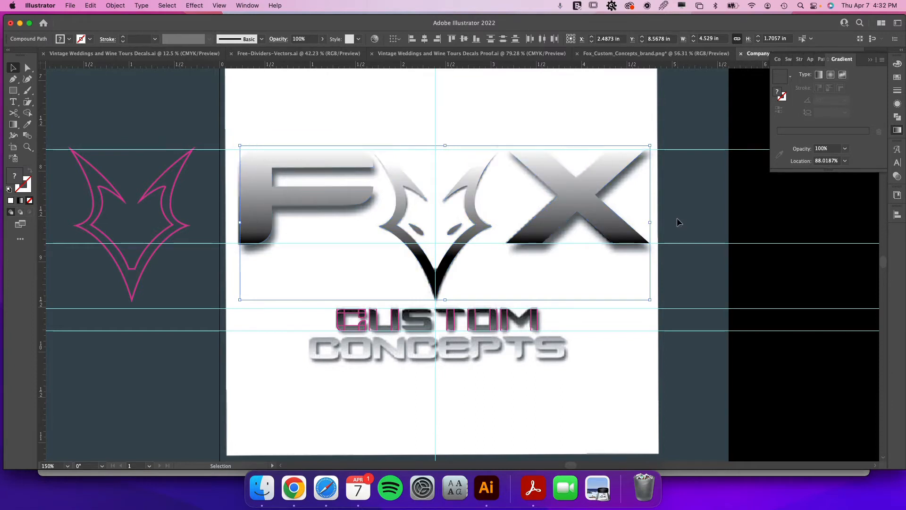